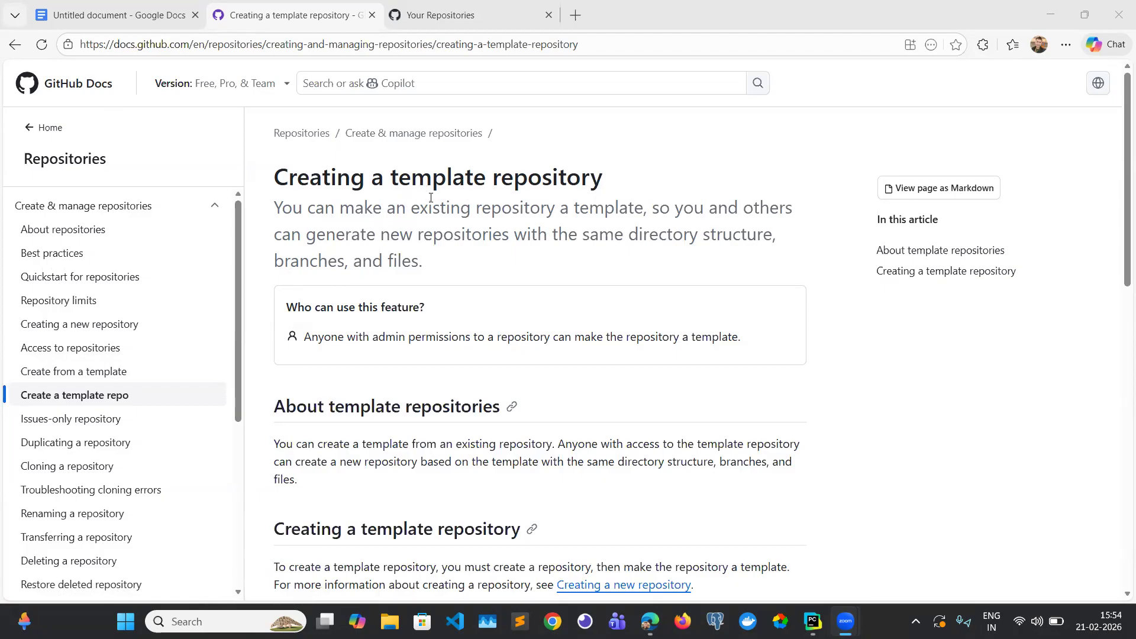
Switch to the Google Docs notes and read the Problem section on new-project setup steps and inconsistent team repositories.
click(146, 19)
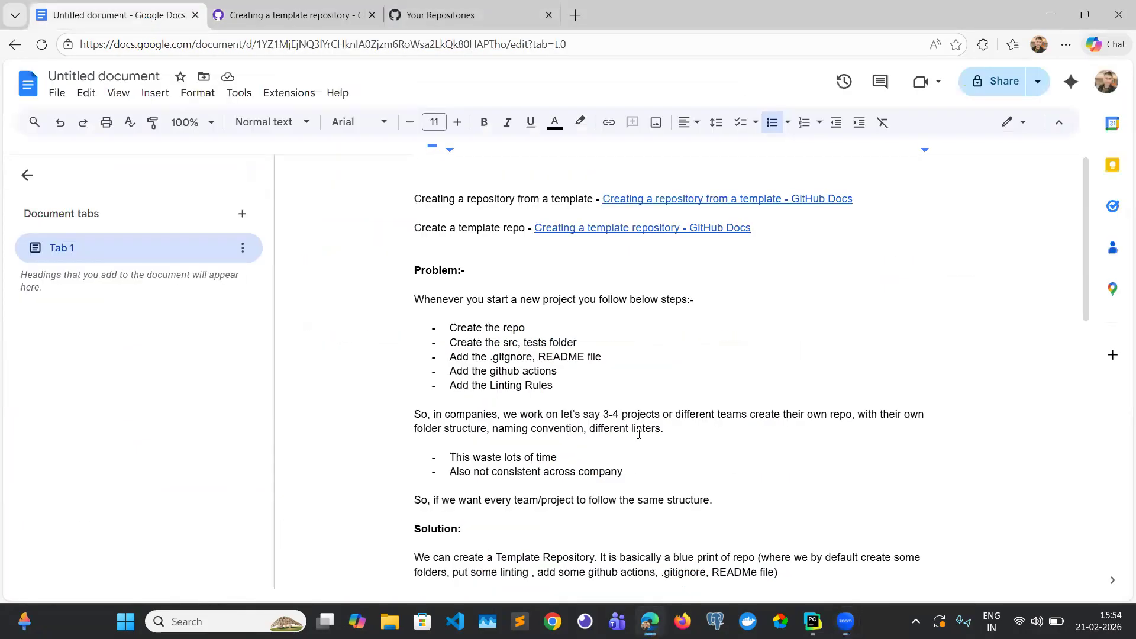
scroll(639, 434, down, 1)
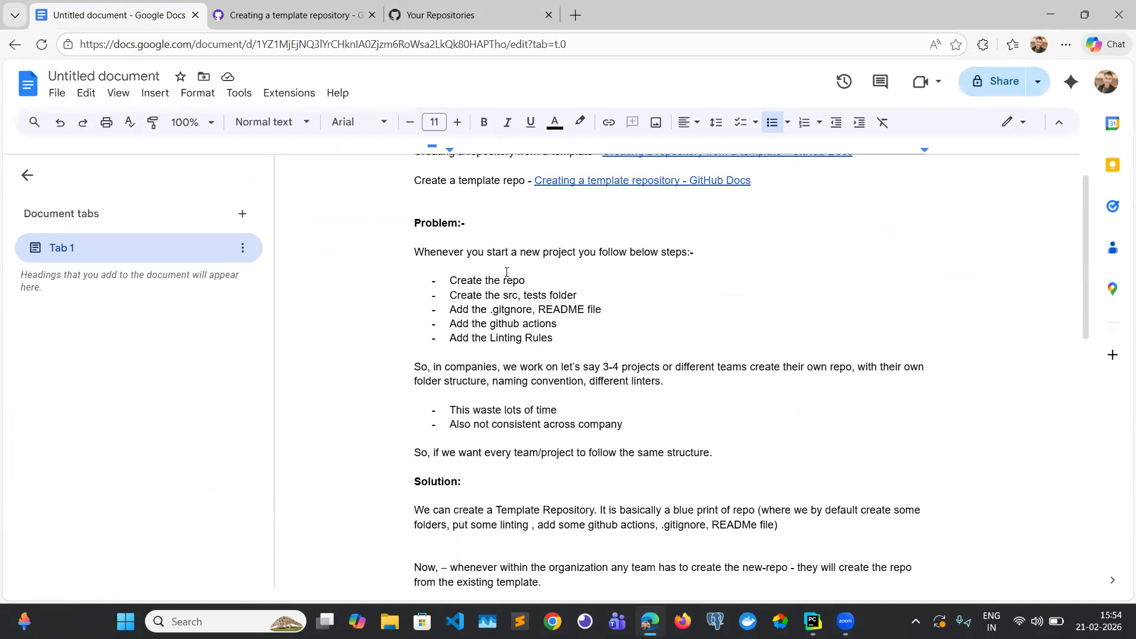
click(471, 273)
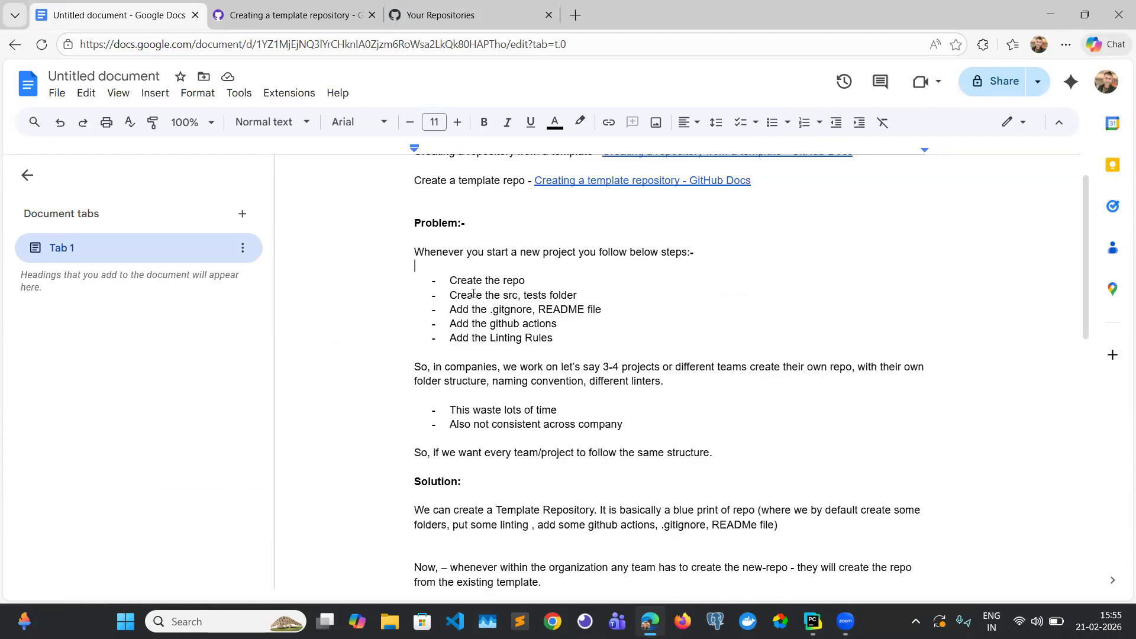
click(515, 308)
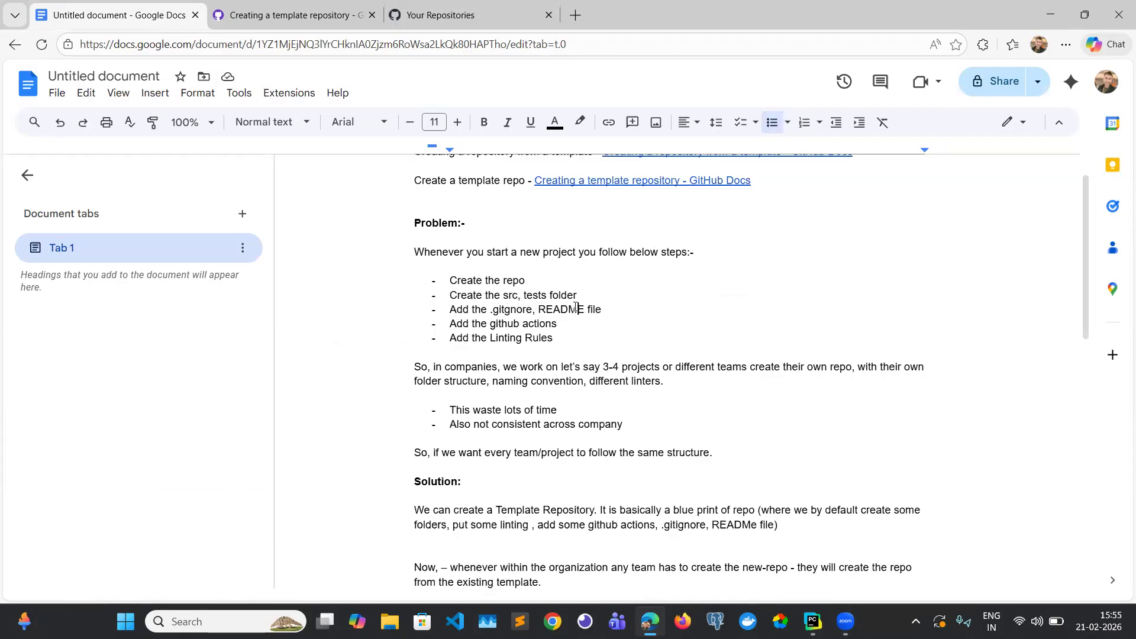
double_click(515, 308)
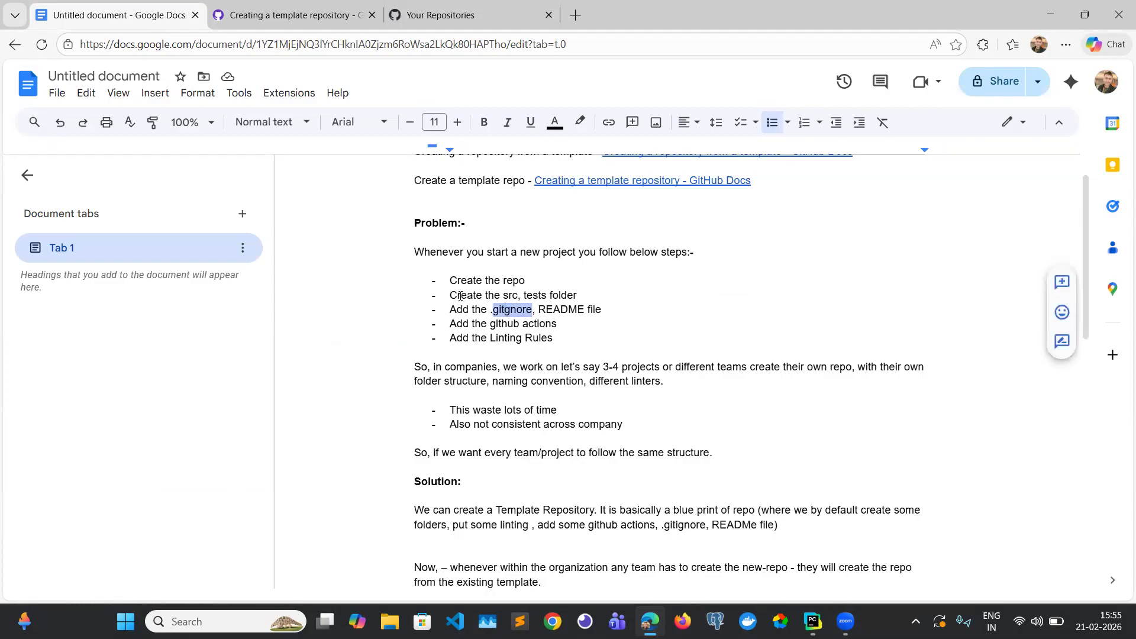
double_click(504, 295)
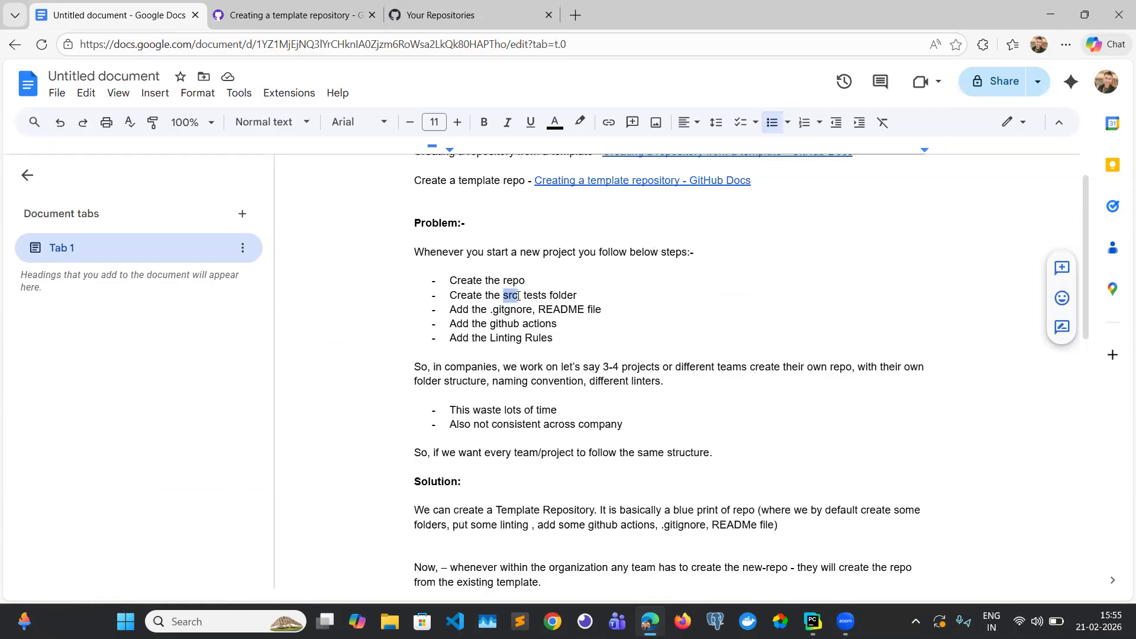
double_click(534, 295)
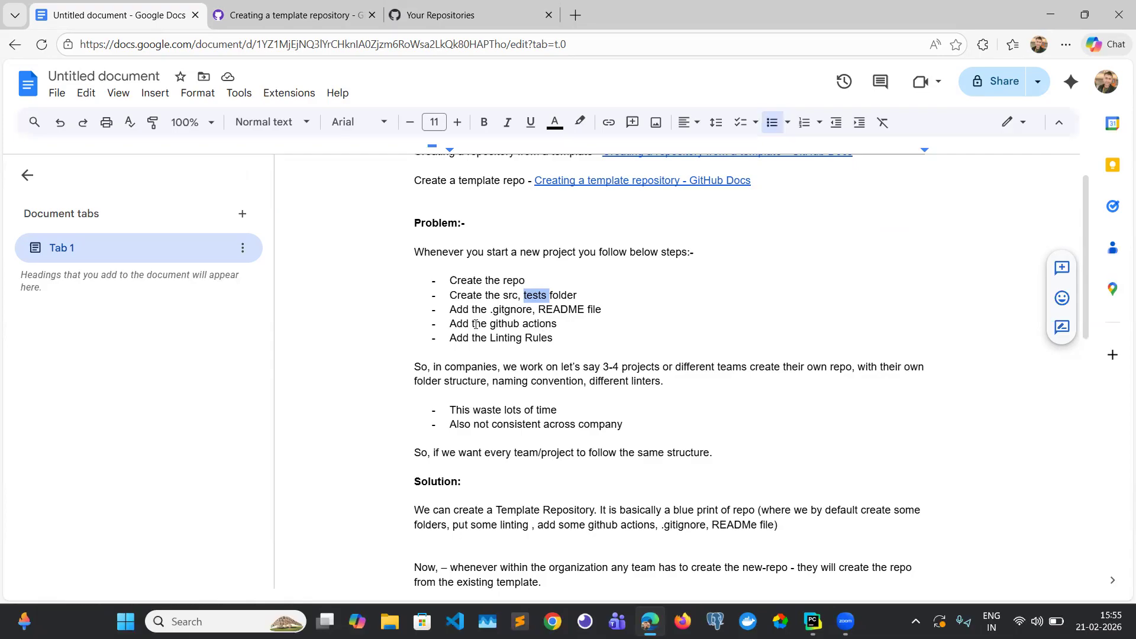
click(540, 313)
scroll(542, 317, down, 1)
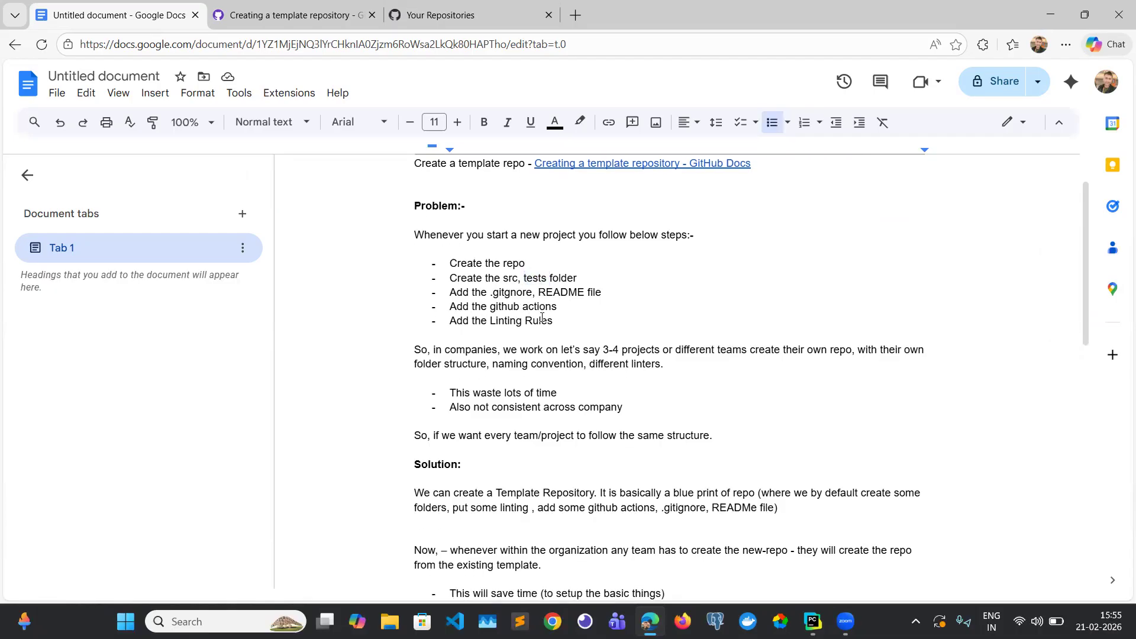
scroll(542, 318, up, 1)
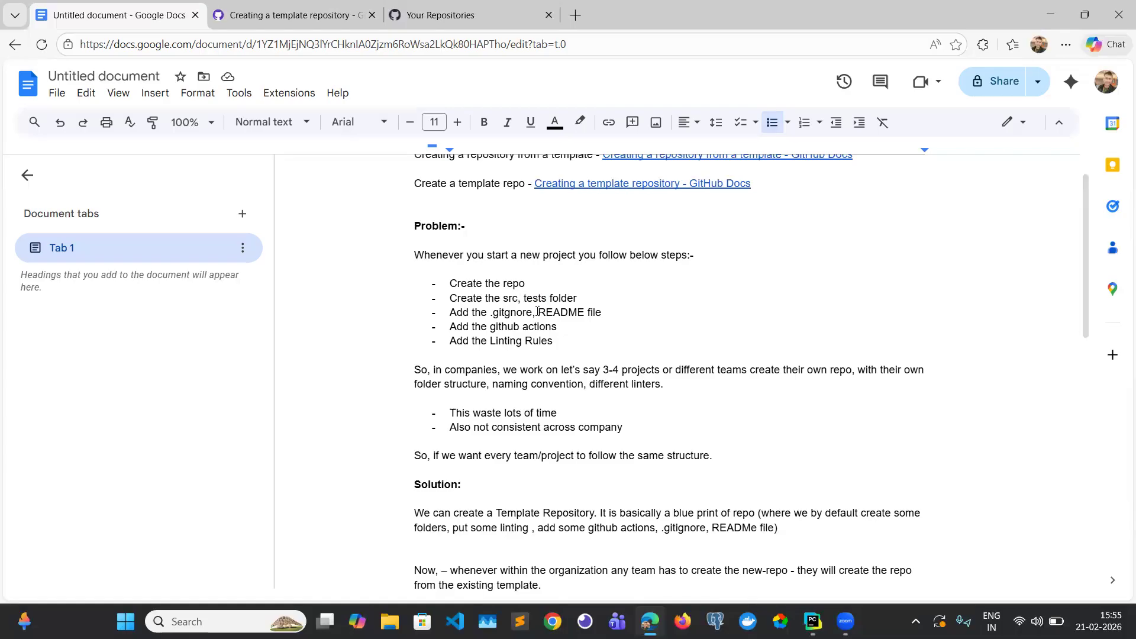
scroll(537, 312, down, 1)
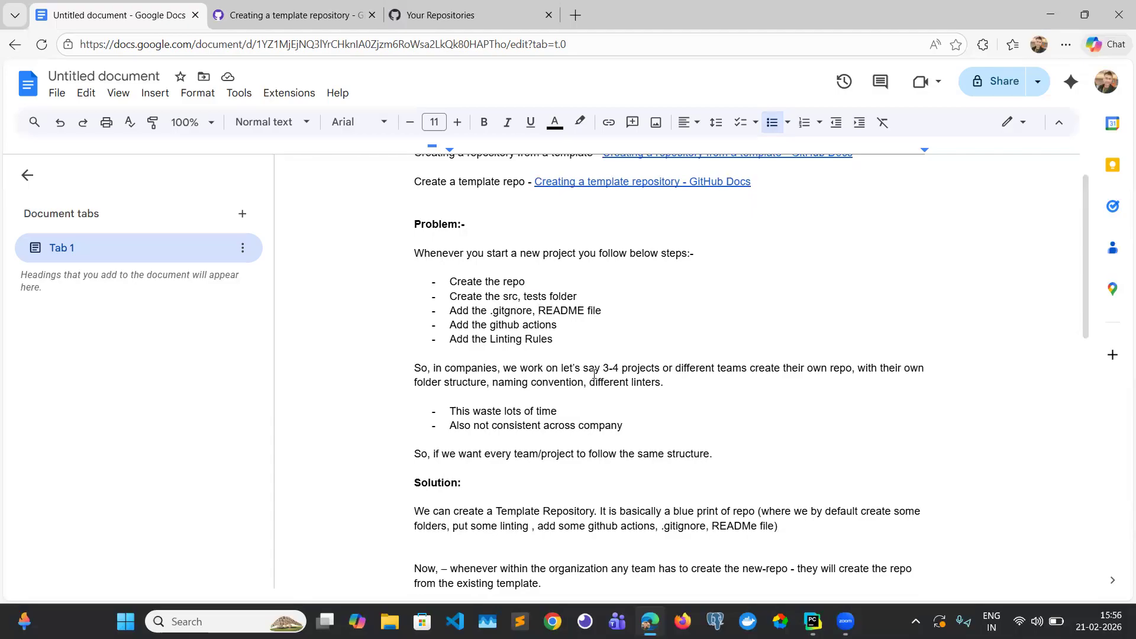
scroll(596, 371, down, 2)
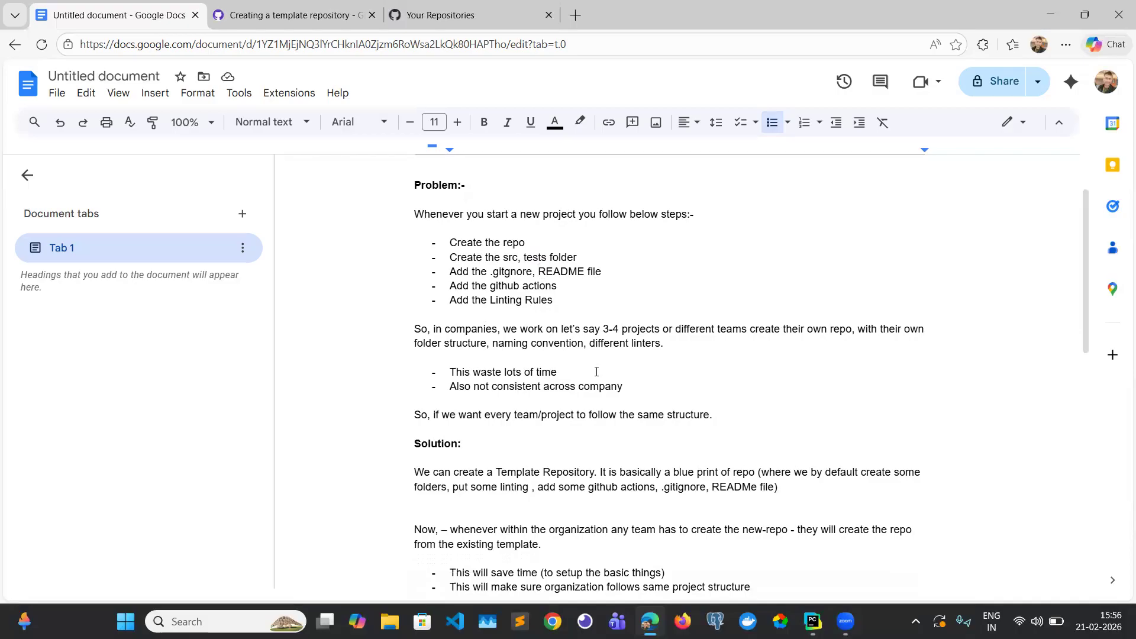
scroll(596, 371, down, 1)
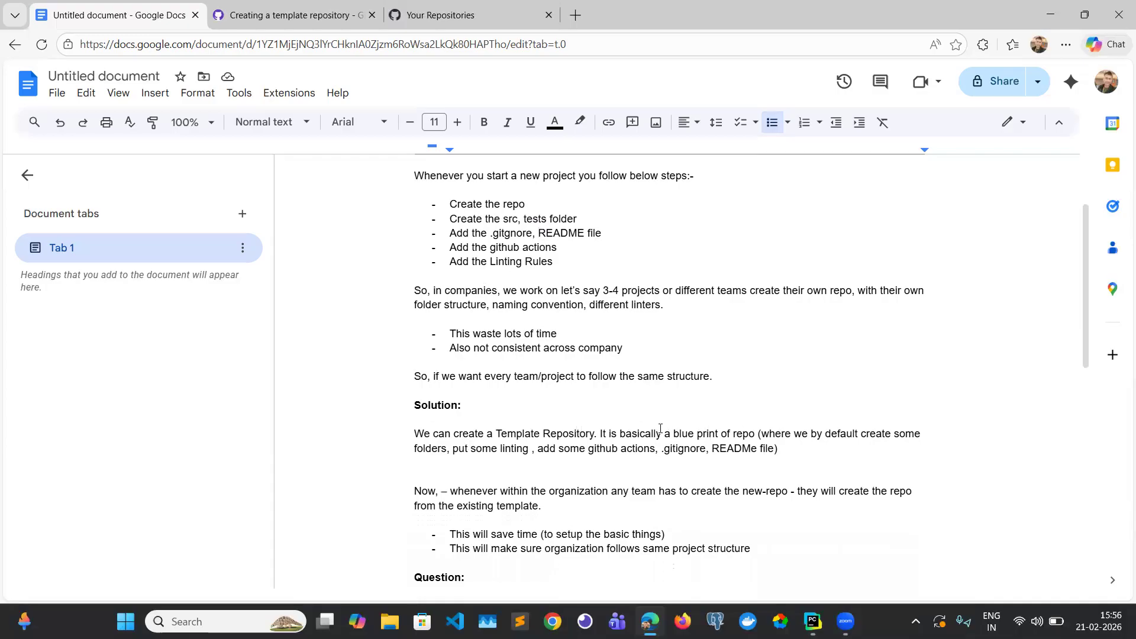
Examine the Solution section's explanation of a Template Repository as a blueprint, comparing it with the listed setup steps.
double_click(518, 434)
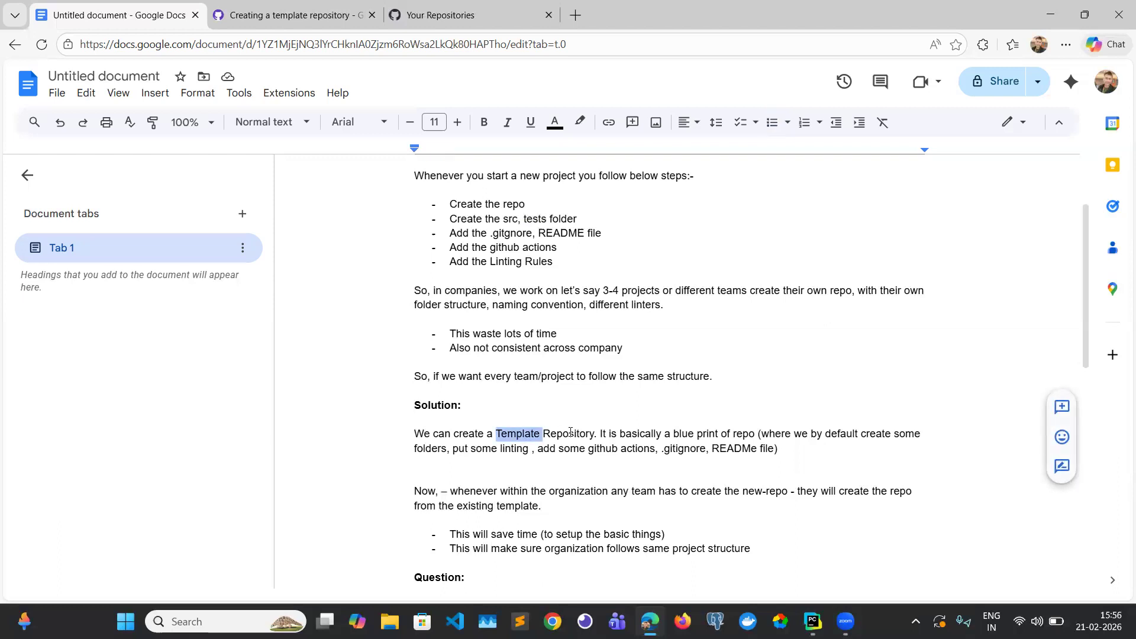
double_click(559, 433)
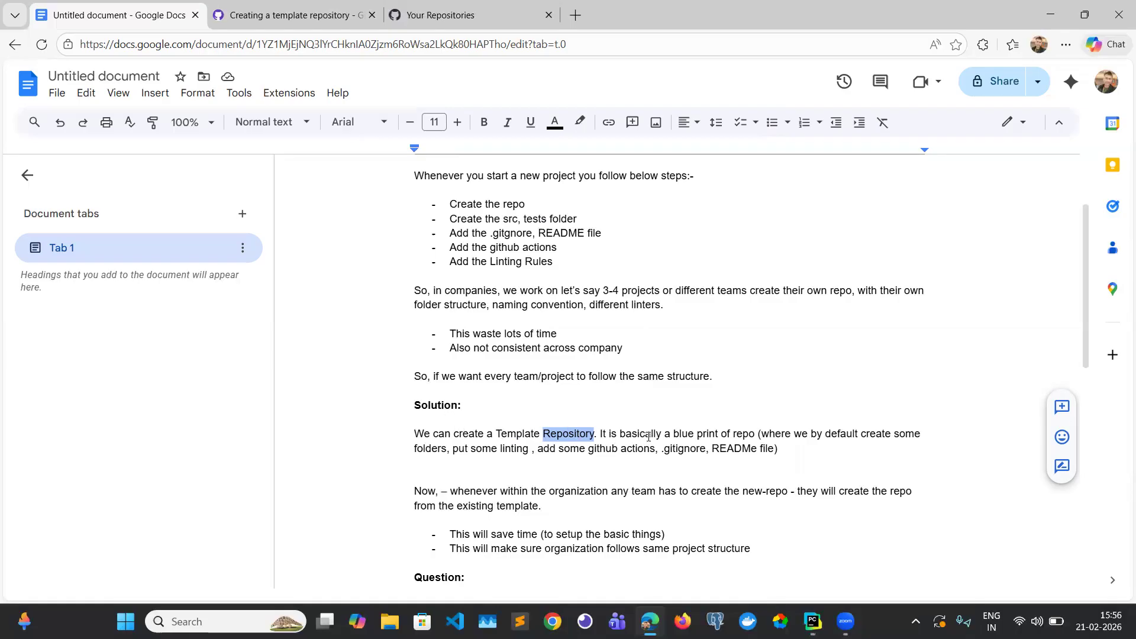
scroll(600, 368, up, 2)
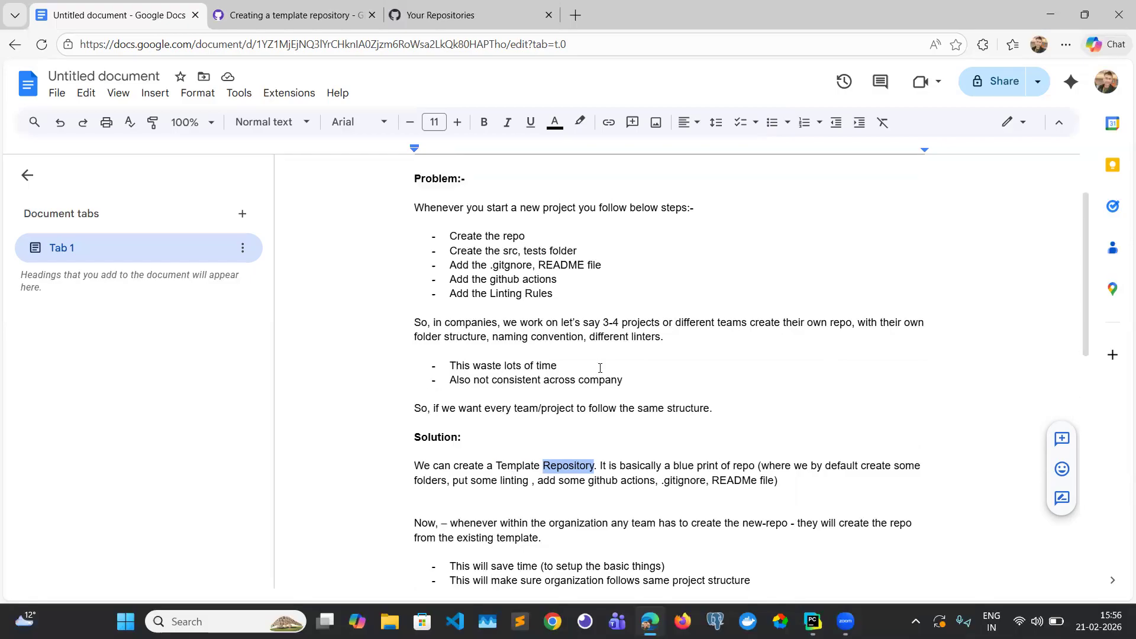
scroll(584, 354, down, 1)
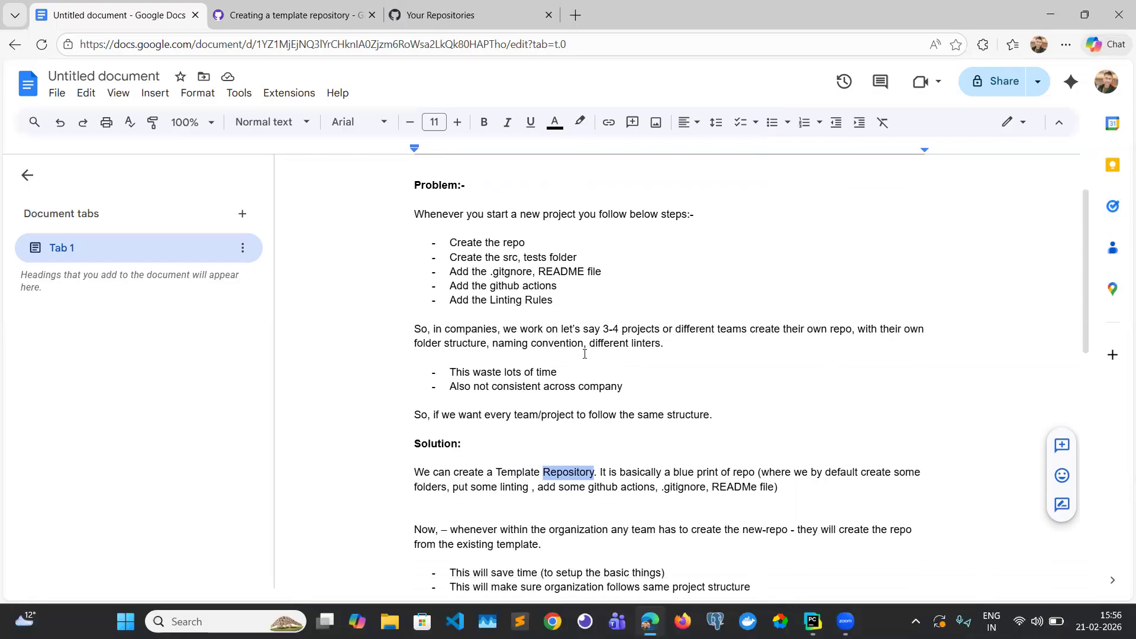
scroll(585, 354, down, 1)
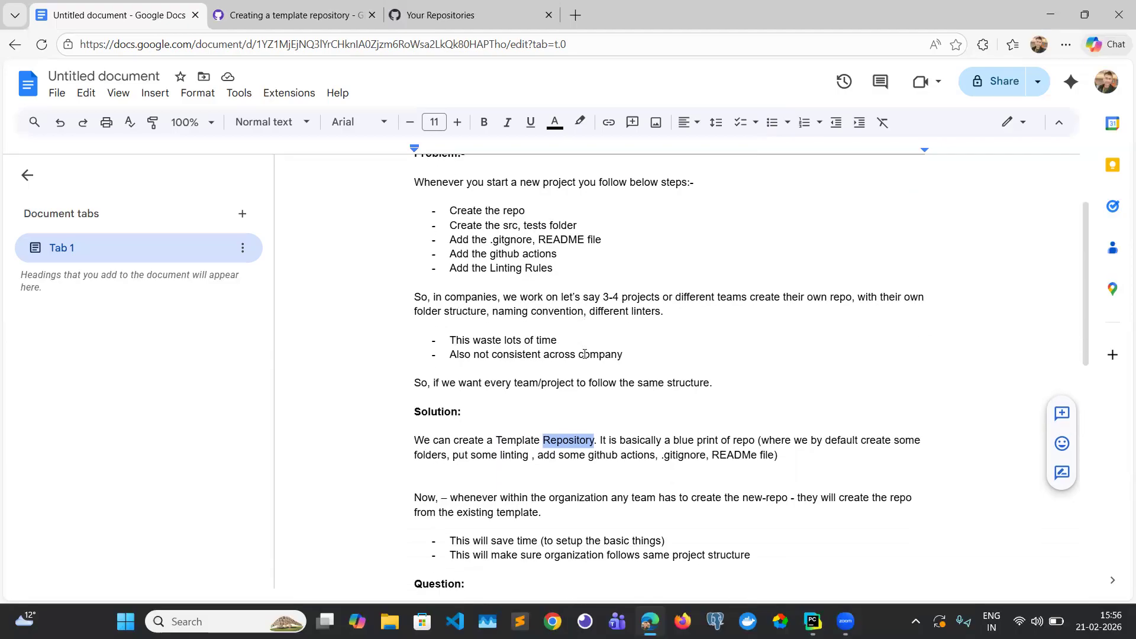
double_click(681, 457)
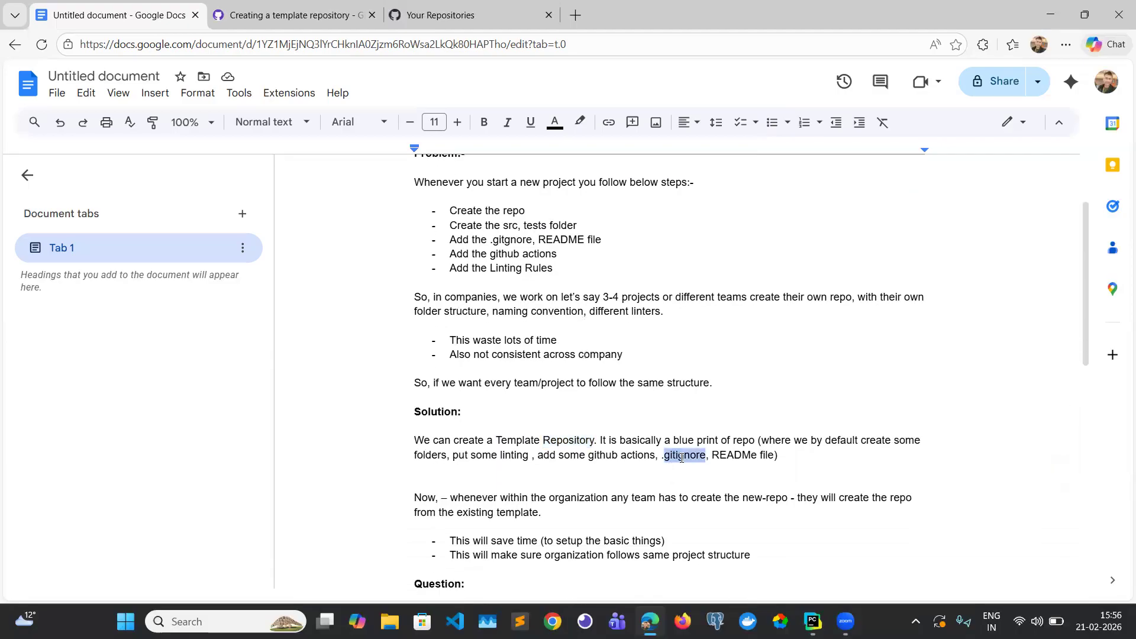
double_click(725, 443)
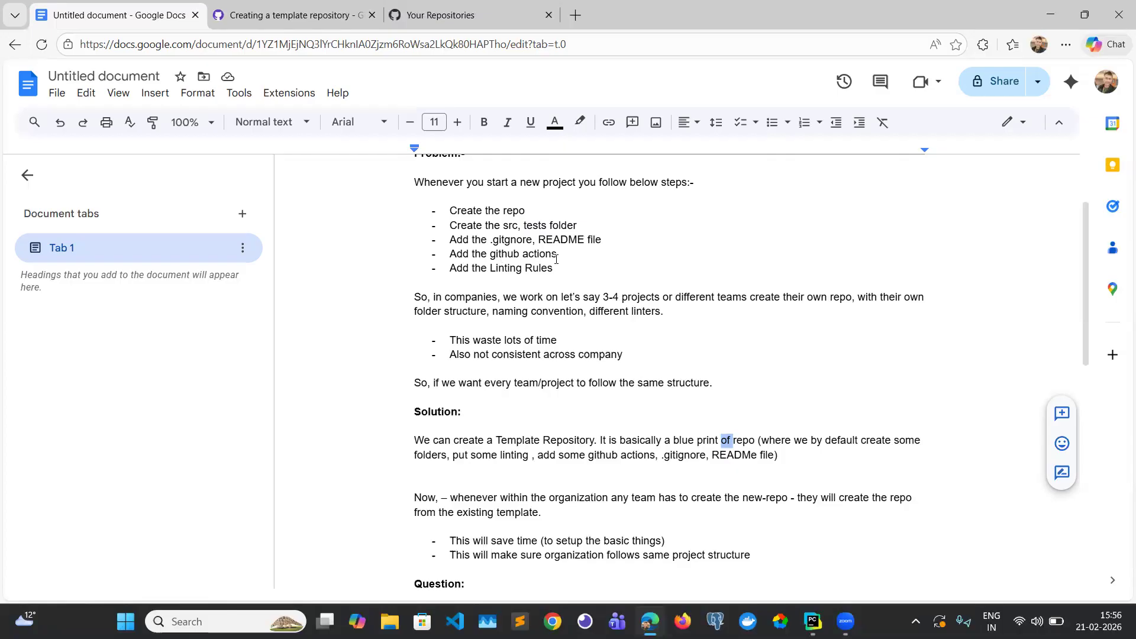
click(523, 410)
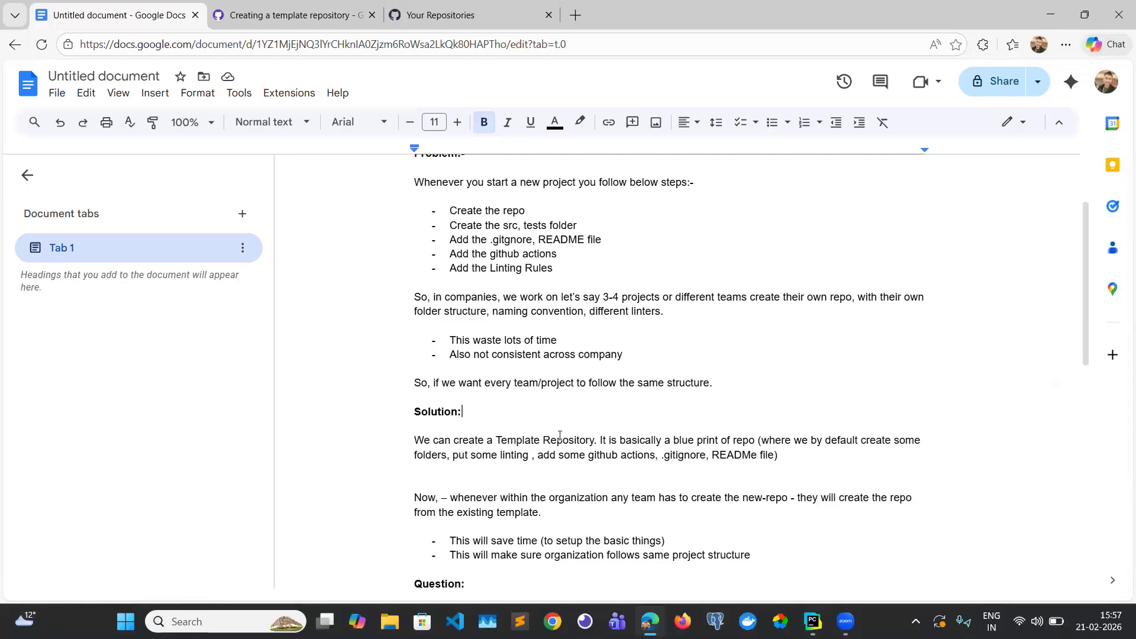
scroll(560, 435, down, 1)
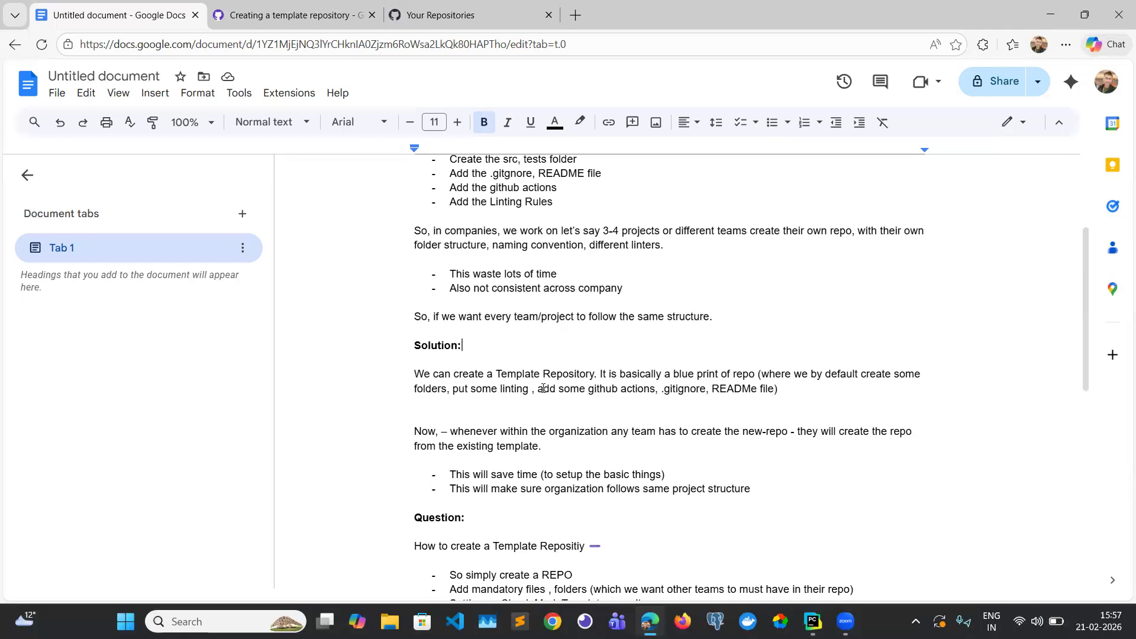
drag(498, 374, 589, 374)
scroll(588, 372, up, 2)
scroll(588, 372, up, 1)
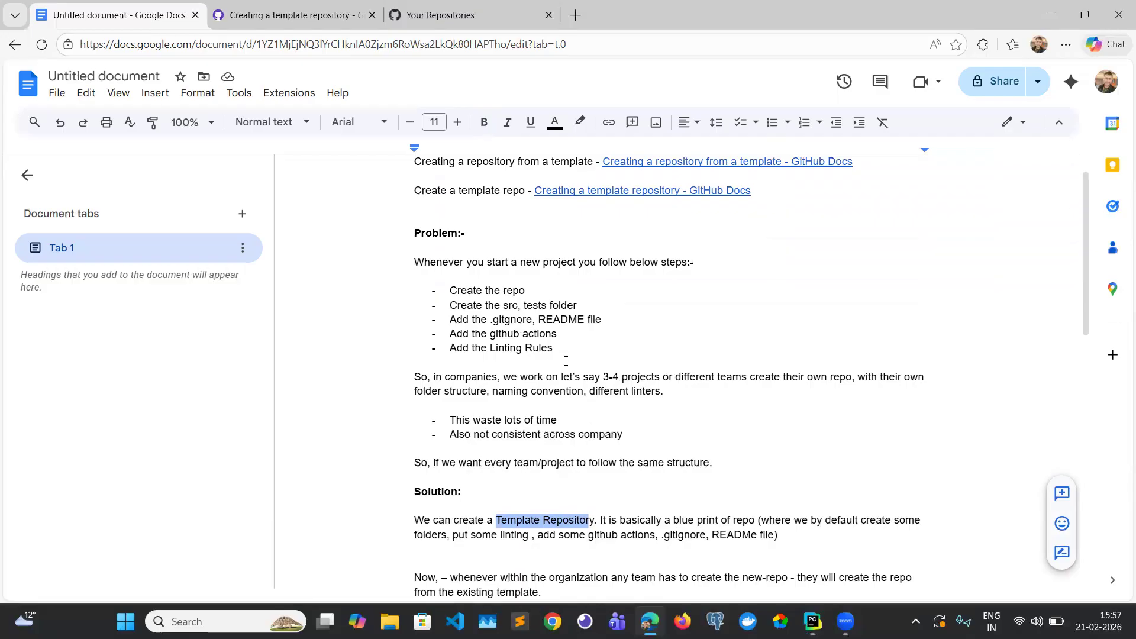
scroll(540, 356, down, 2)
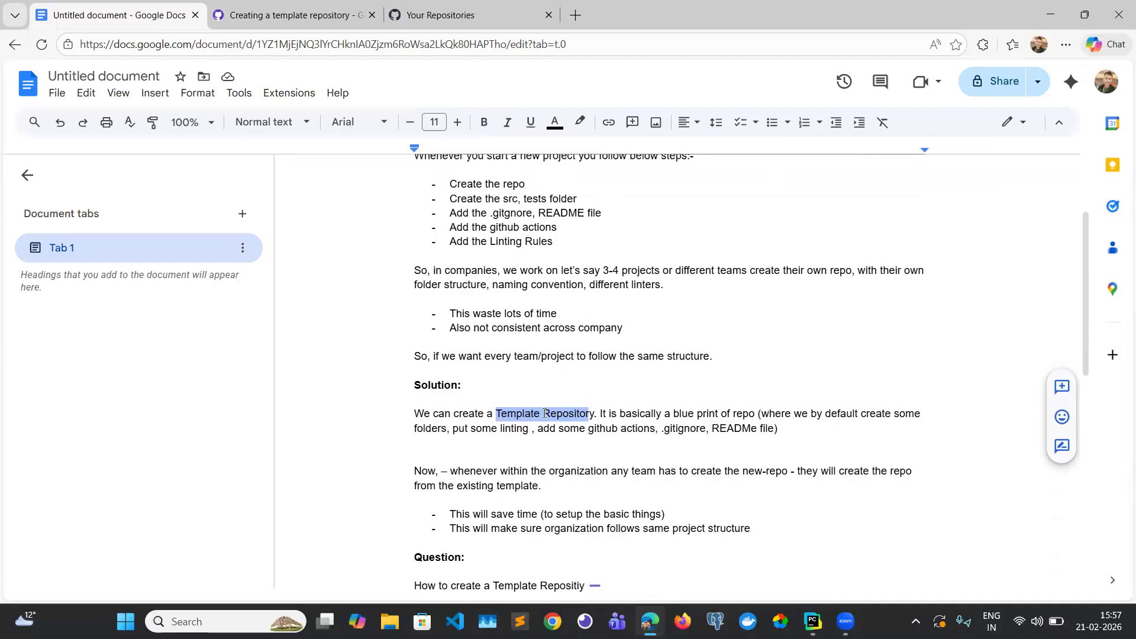
Switch to the GitHub repositories list, check the existing template-repository's template label, and start creating a new repository.
click(474, 13)
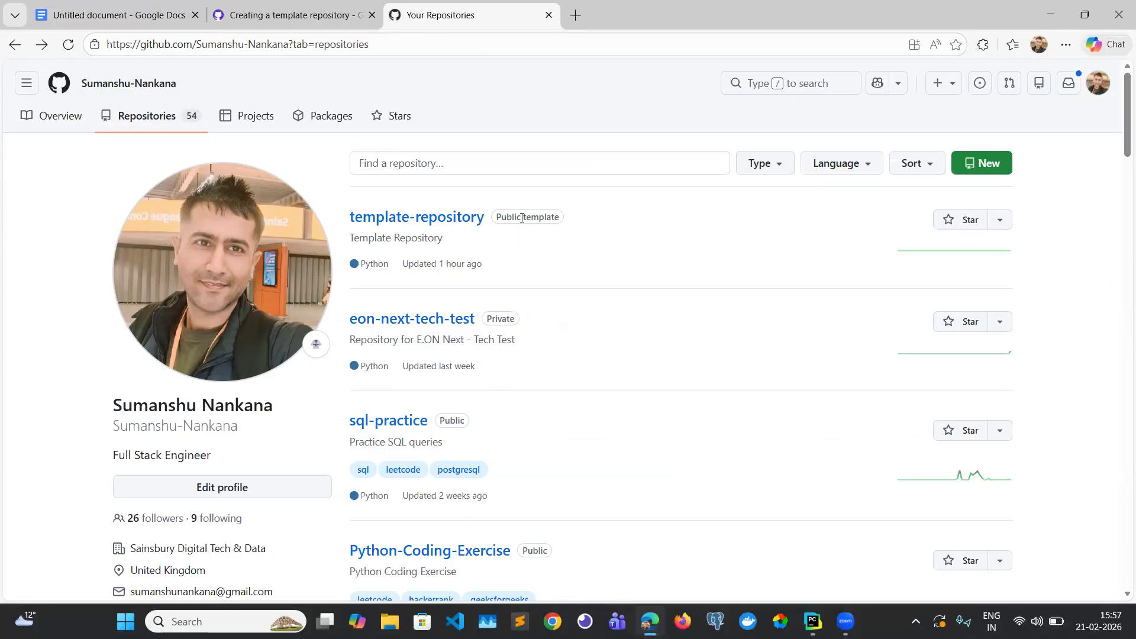
double_click(540, 218)
click(617, 239)
click(992, 171)
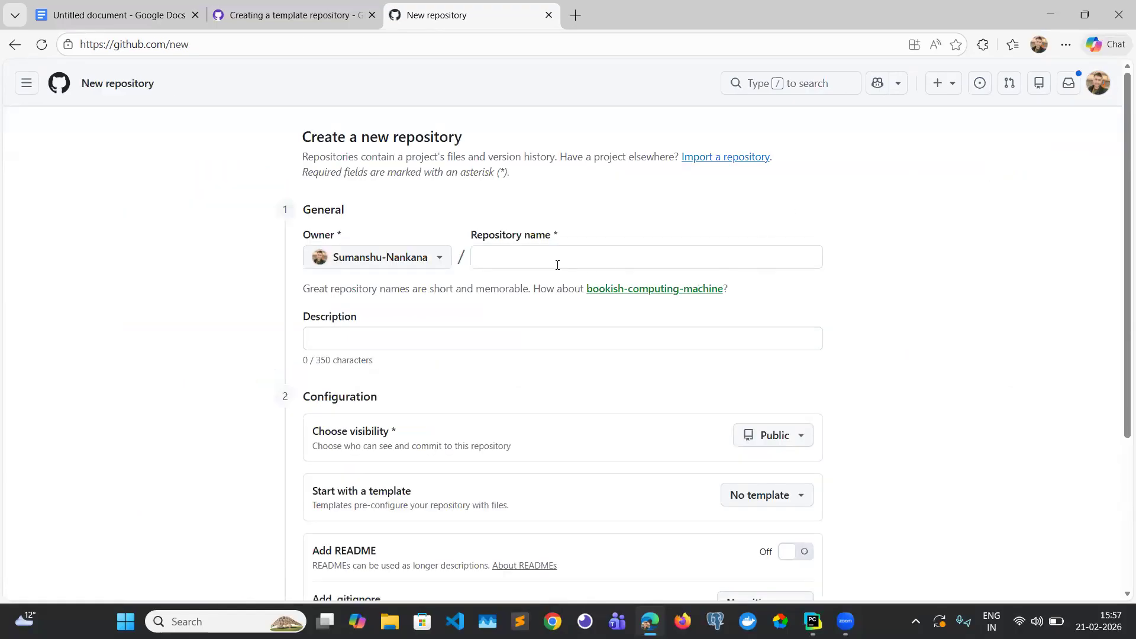
Name the new repository template-repo and enter the description "This is a template repo".
click(537, 260)
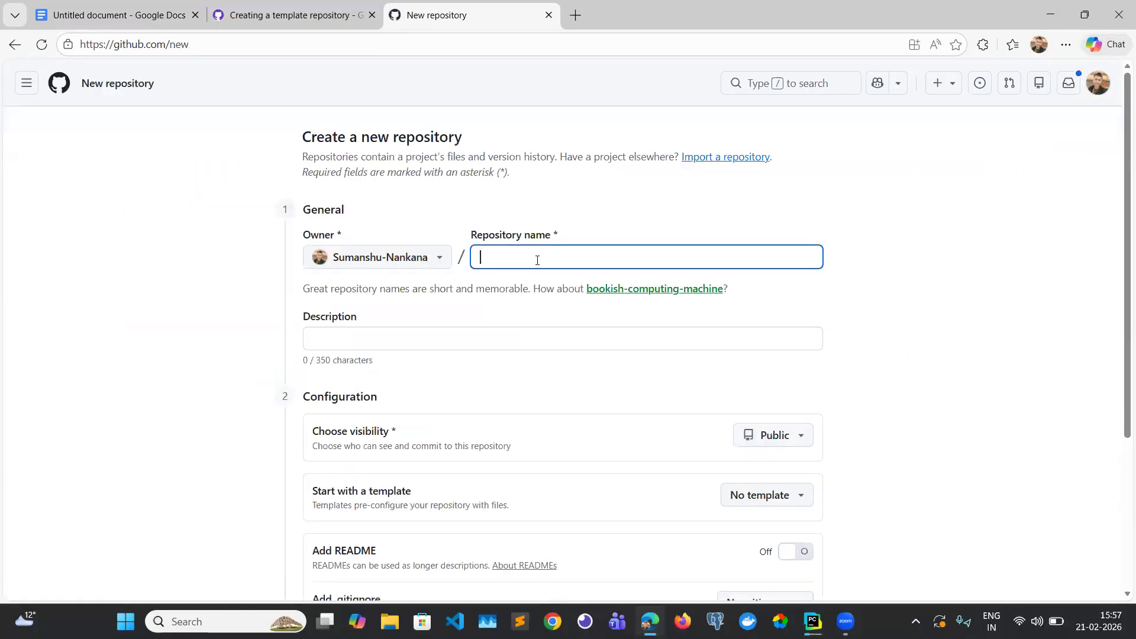
text(template-)
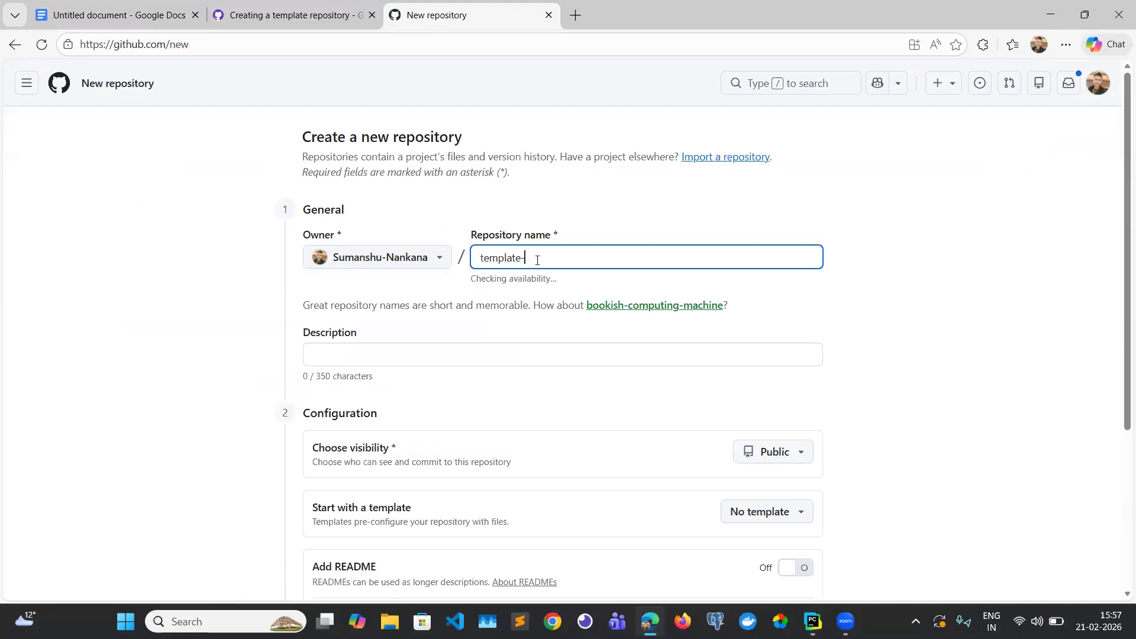
text(repo)
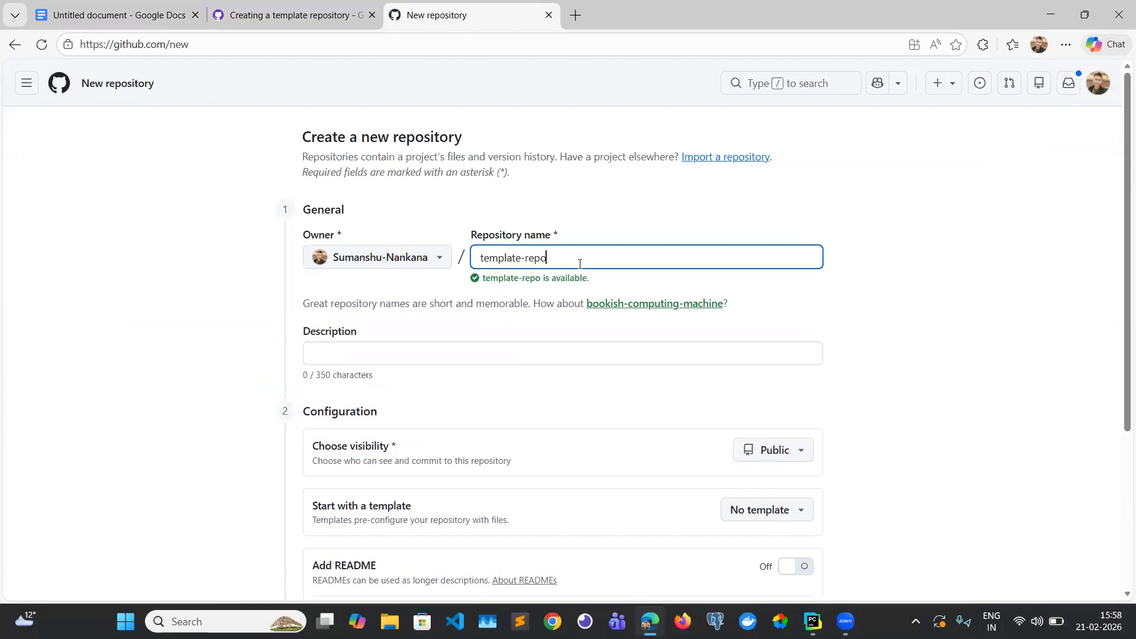
scroll(579, 264, down, 1)
click(526, 270)
text(This is a template repo)
scroll(526, 270, down, 3)
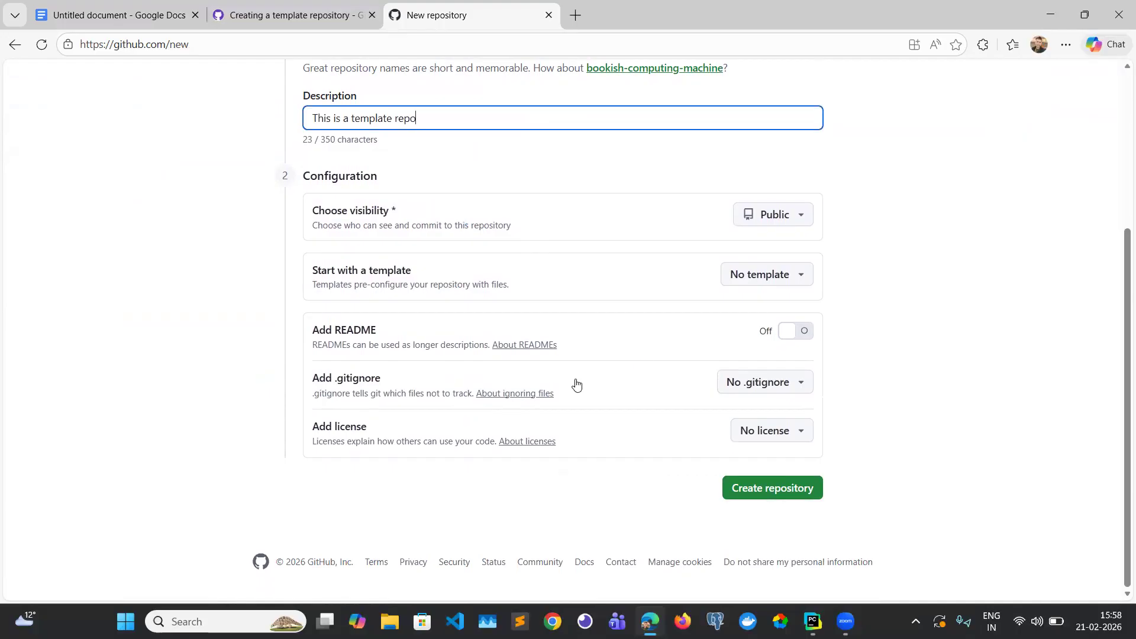
click(766, 389)
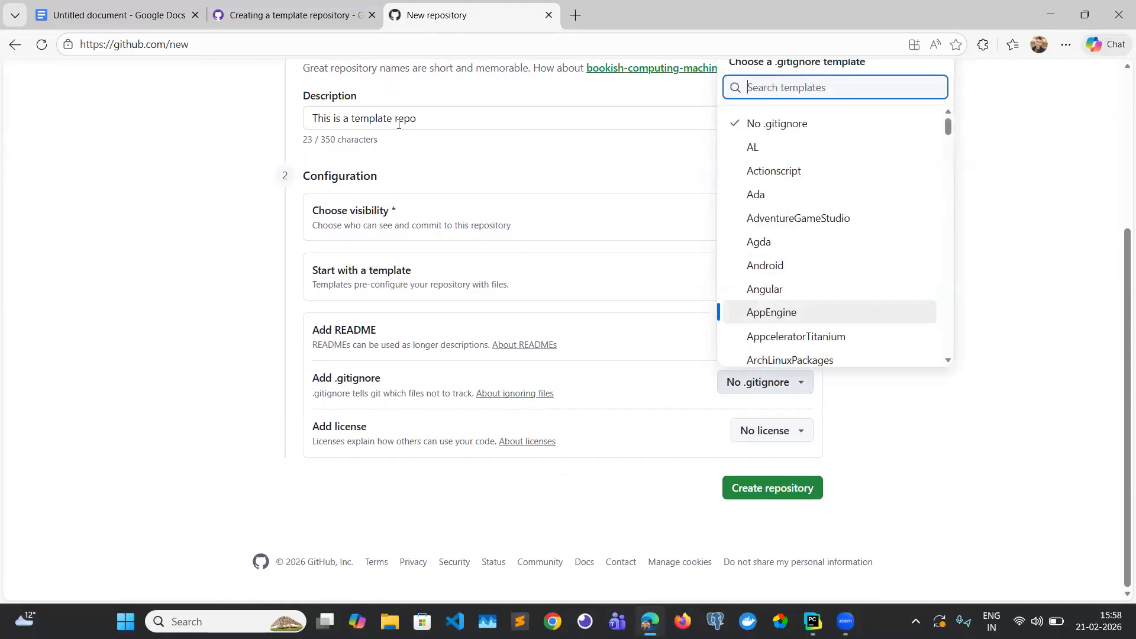
click(212, 259)
scroll(211, 258, up, 4)
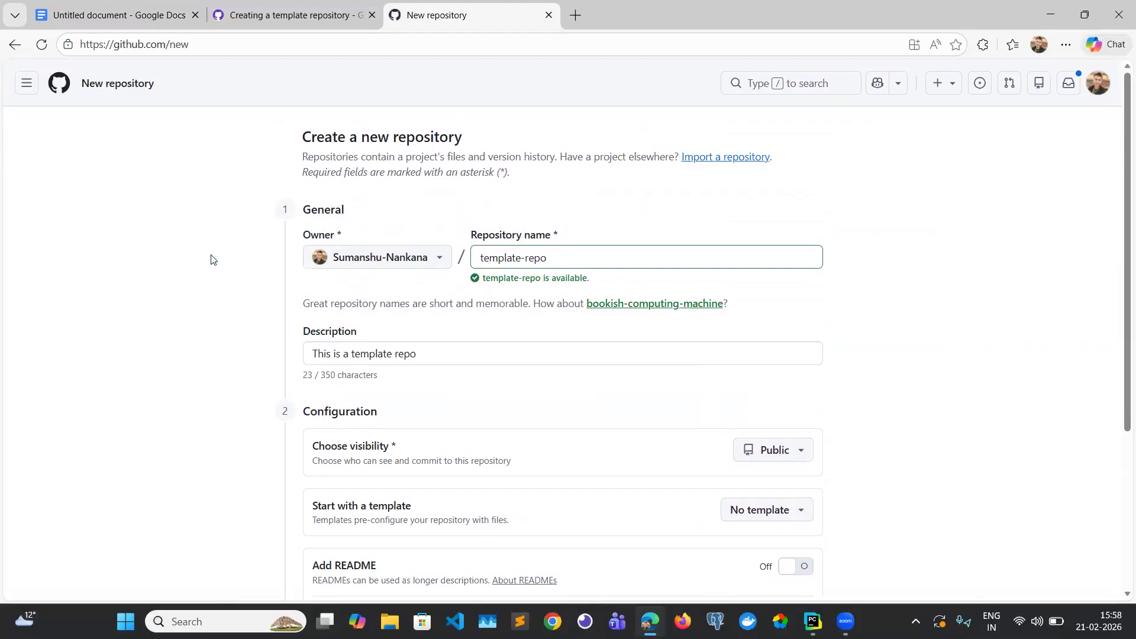
Include a README in the new repository and choose the Python .gitignore template.
scroll(212, 258, down, 4)
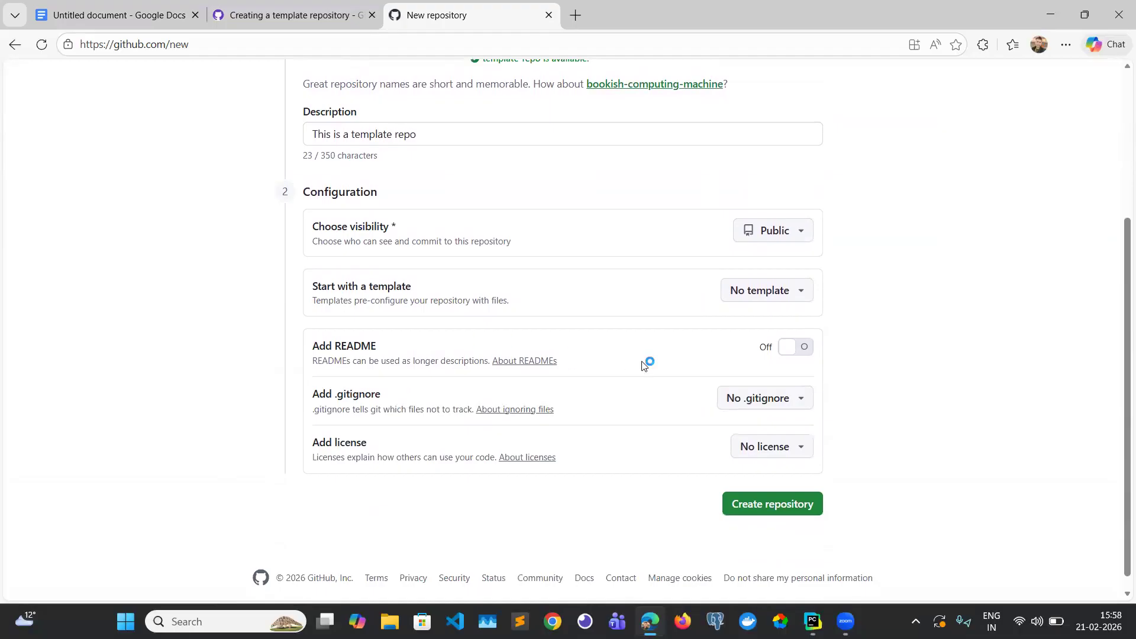
click(785, 357)
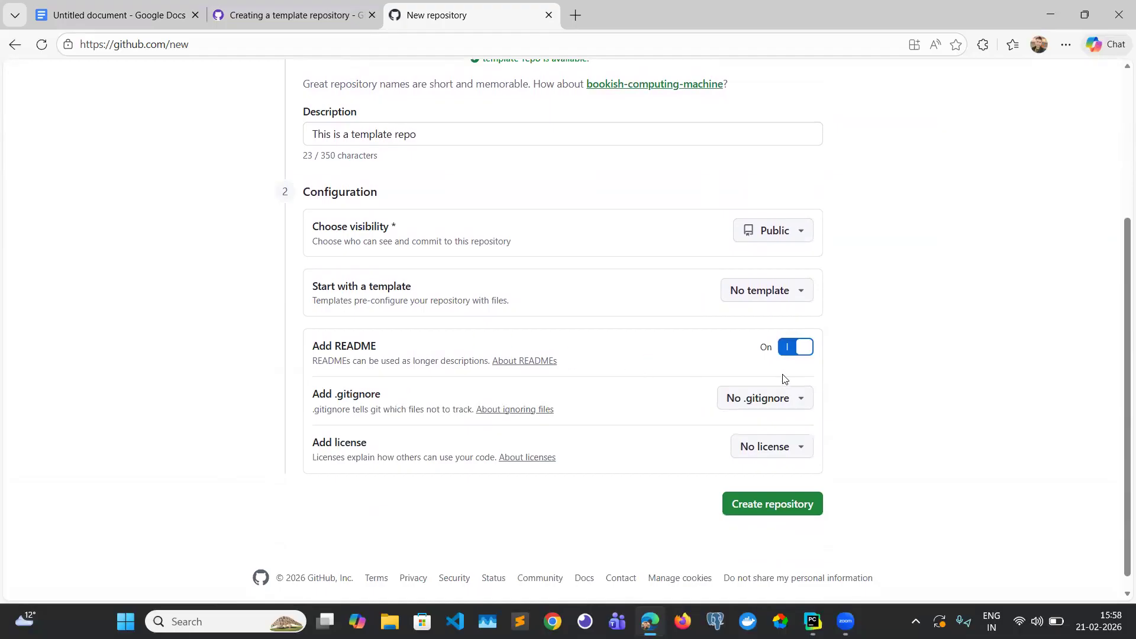
click(766, 402)
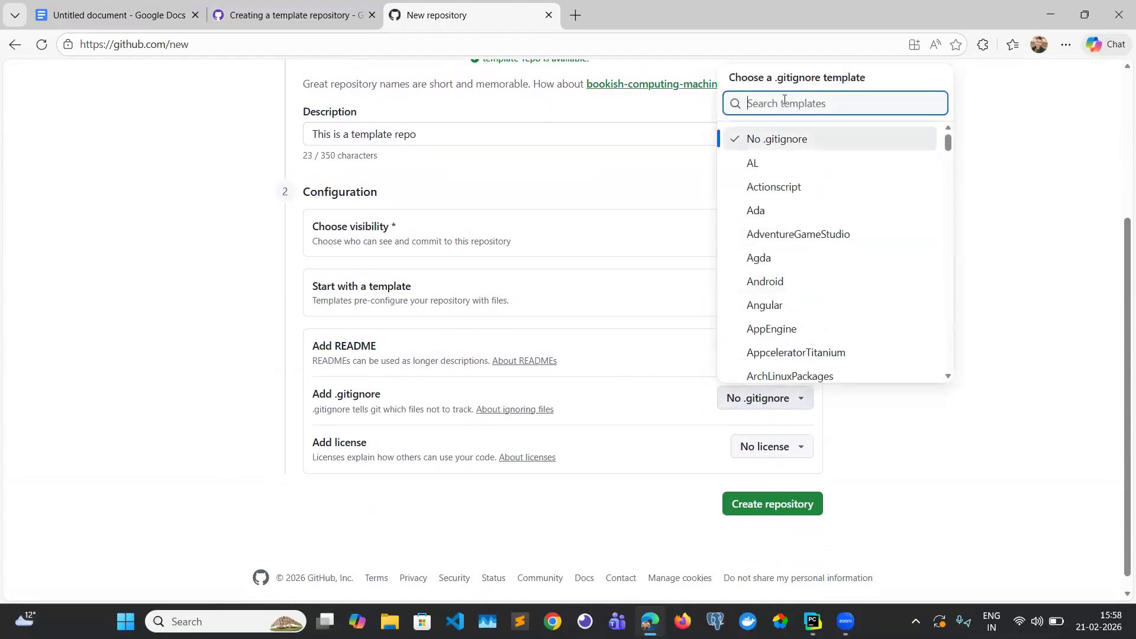
text(pyto)
key(BackSpace)
click(764, 165)
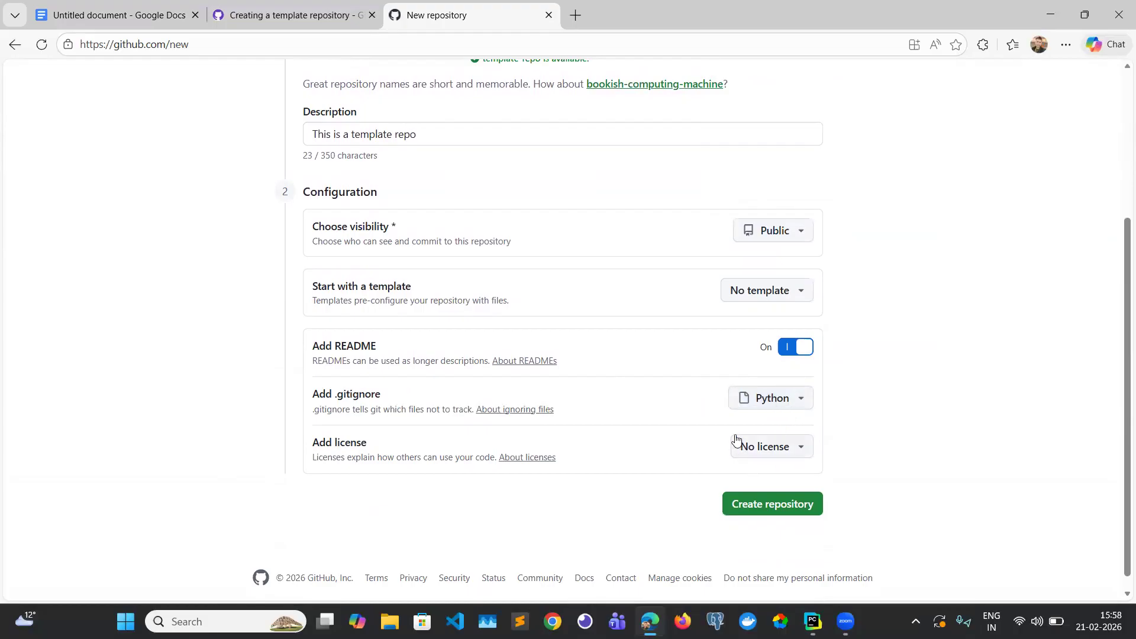
Create the configured repository and check the visibility label of template-repo in the account's repositories list.
click(769, 502)
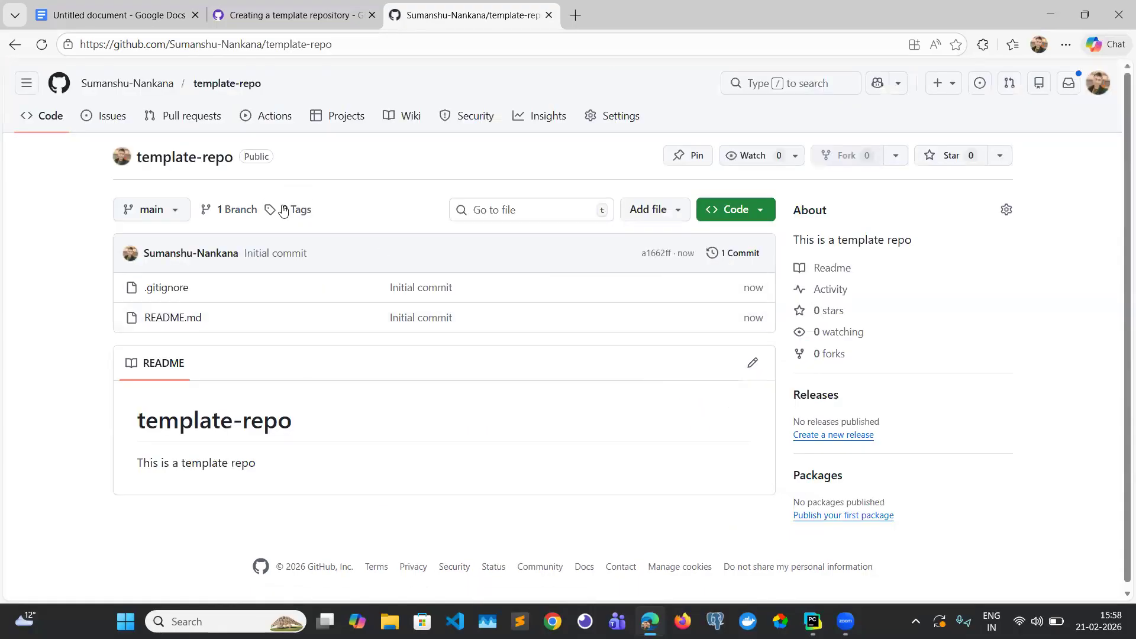
click(134, 83)
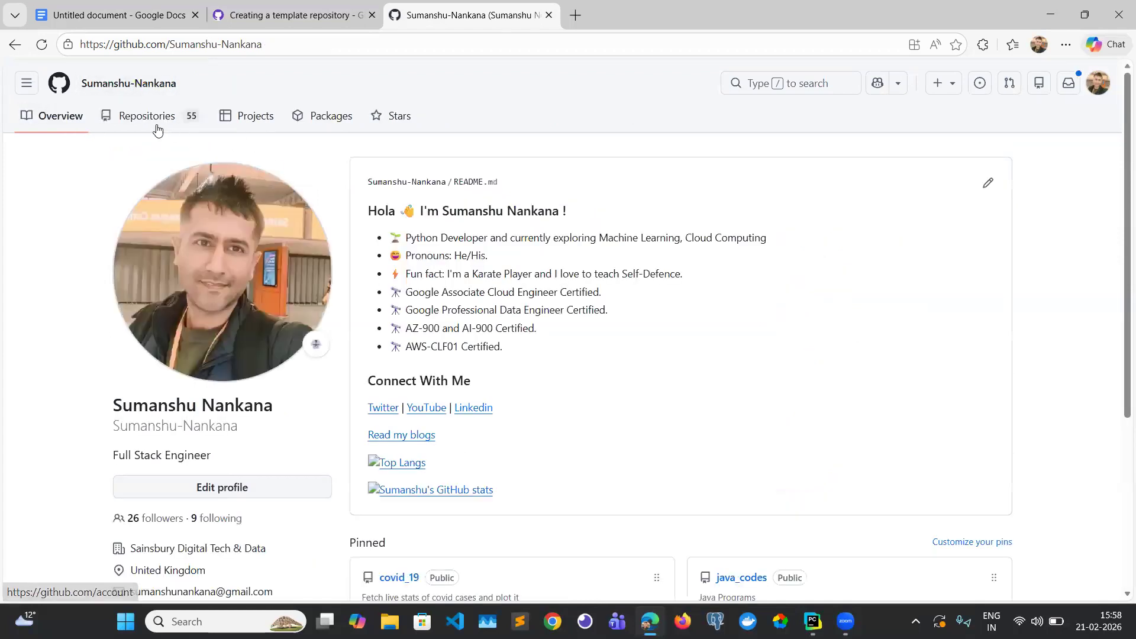
click(148, 113)
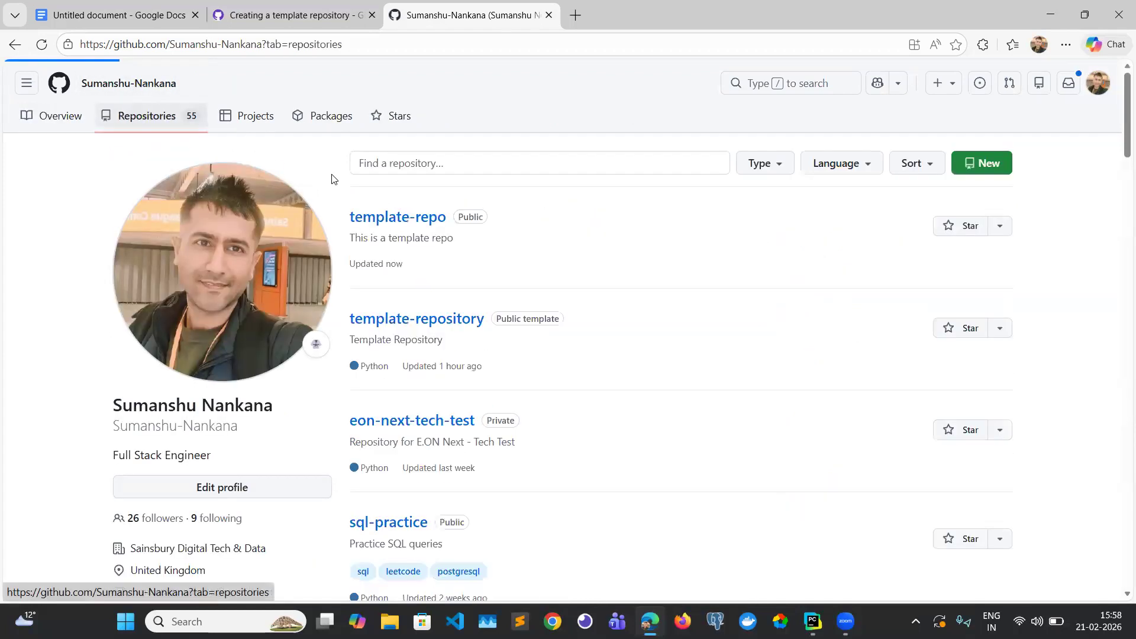
double_click(467, 216)
click(522, 239)
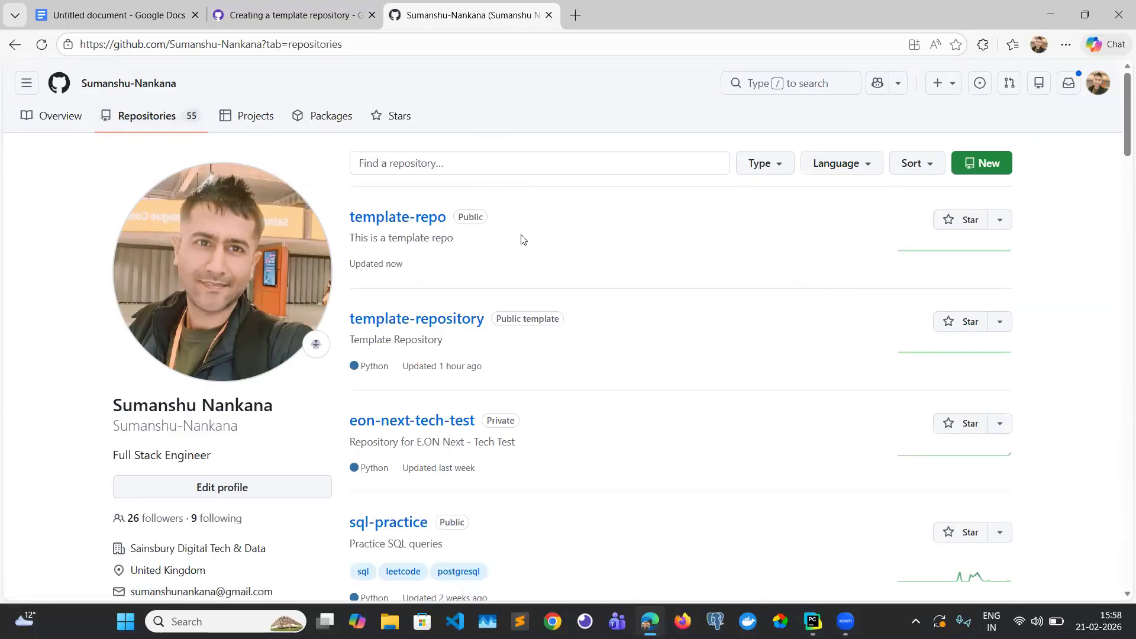
Open the template-repo repository and copy its SSH clone URL.
click(425, 221)
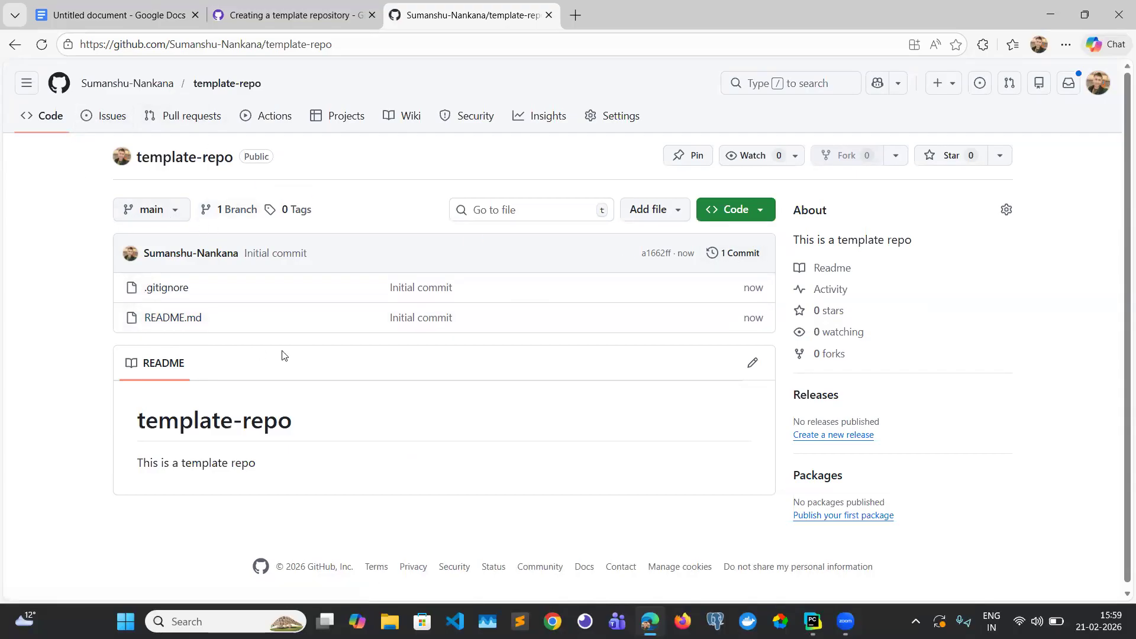
click(729, 211)
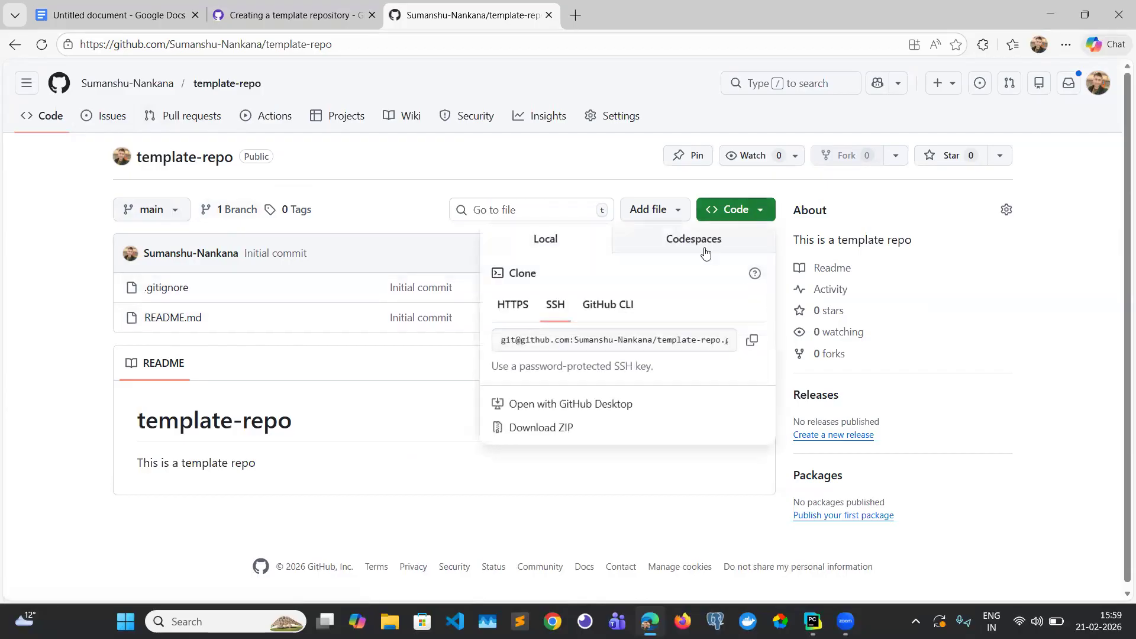
click(752, 340)
Switch to PyCharm and clone template-repo into the Projects folder from the terminal, using git clone with the copied SSH URL.
mouse_move(813, 621)
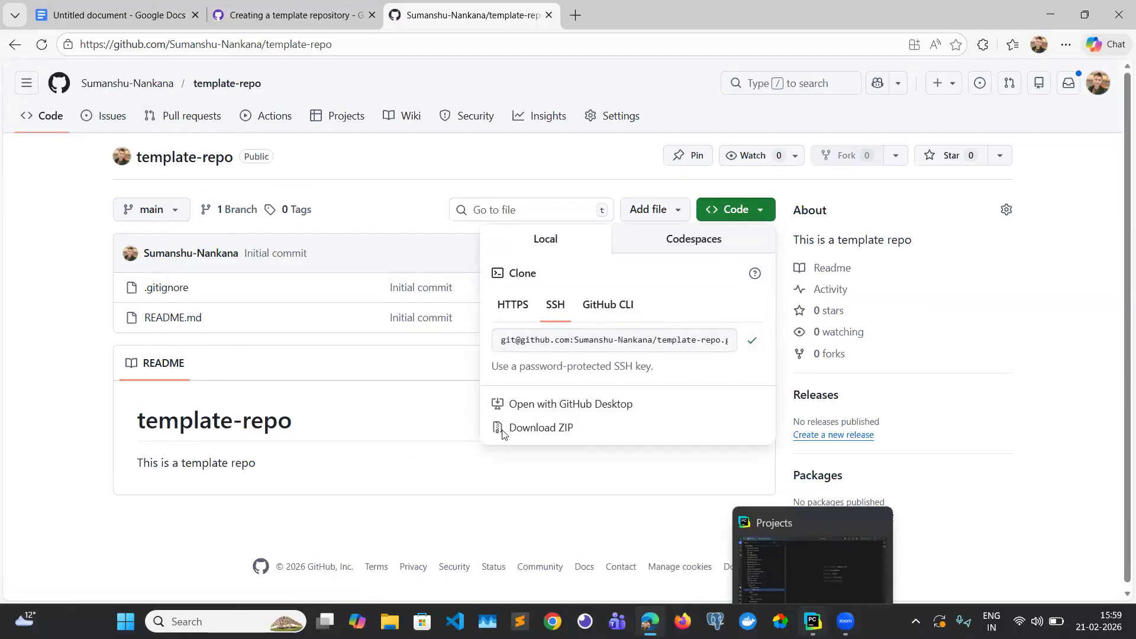
click(18, 502)
text(cd ..)
key(Return)
text(c)
text(ls)
key(Return)
text(git clone)
key(ctrl+v)
key(Return)
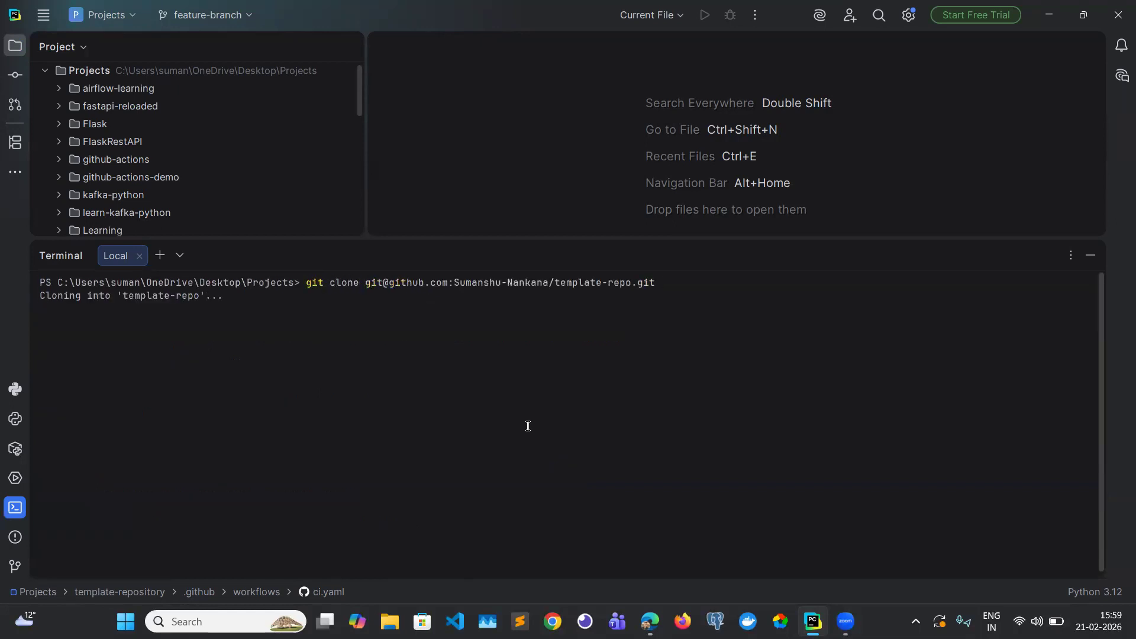
Change the terminal's working directory to the cloned template-repo folder.
text(cd .\templ)
key(Tab)
key(Return)
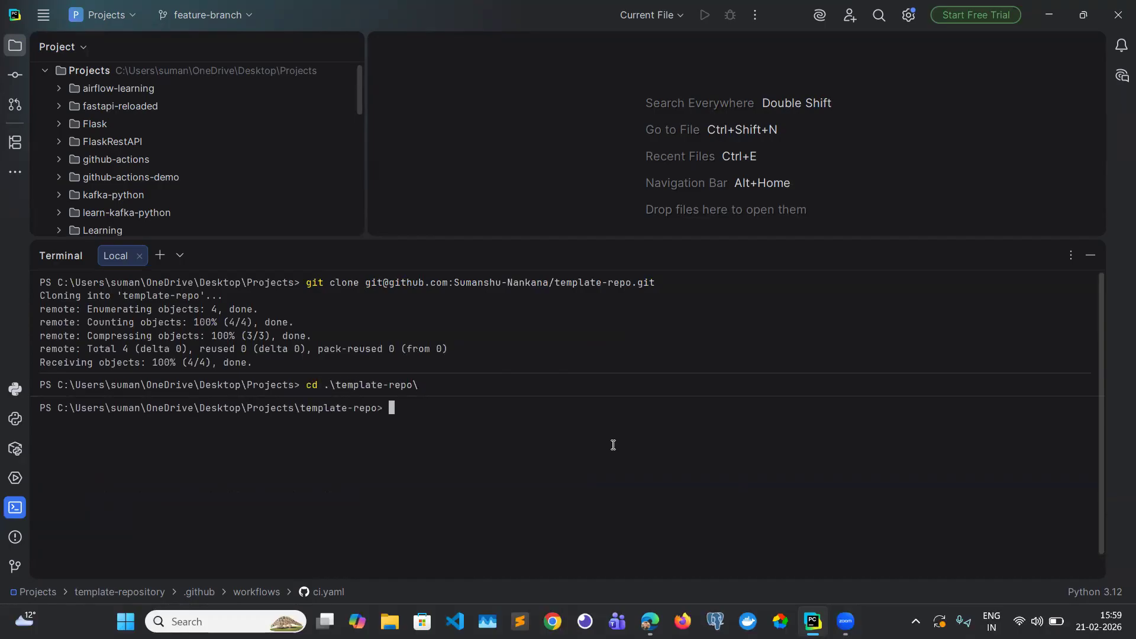
Hide the terminal and expand template-repo in the project tree in place of template-repository.
click(1090, 255)
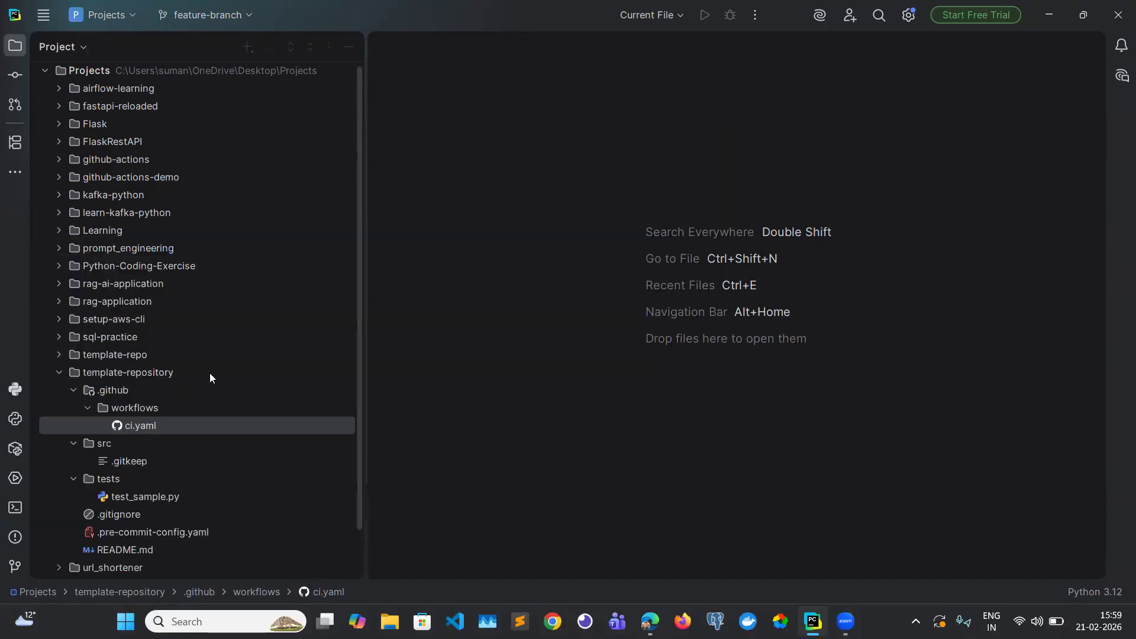
click(58, 372)
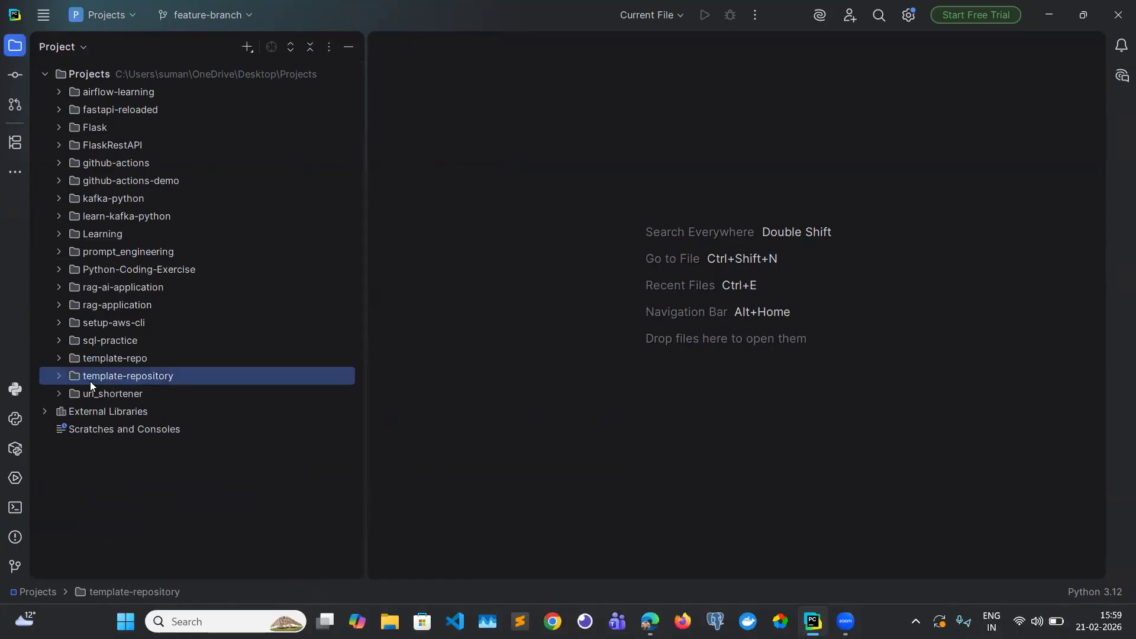
click(57, 359)
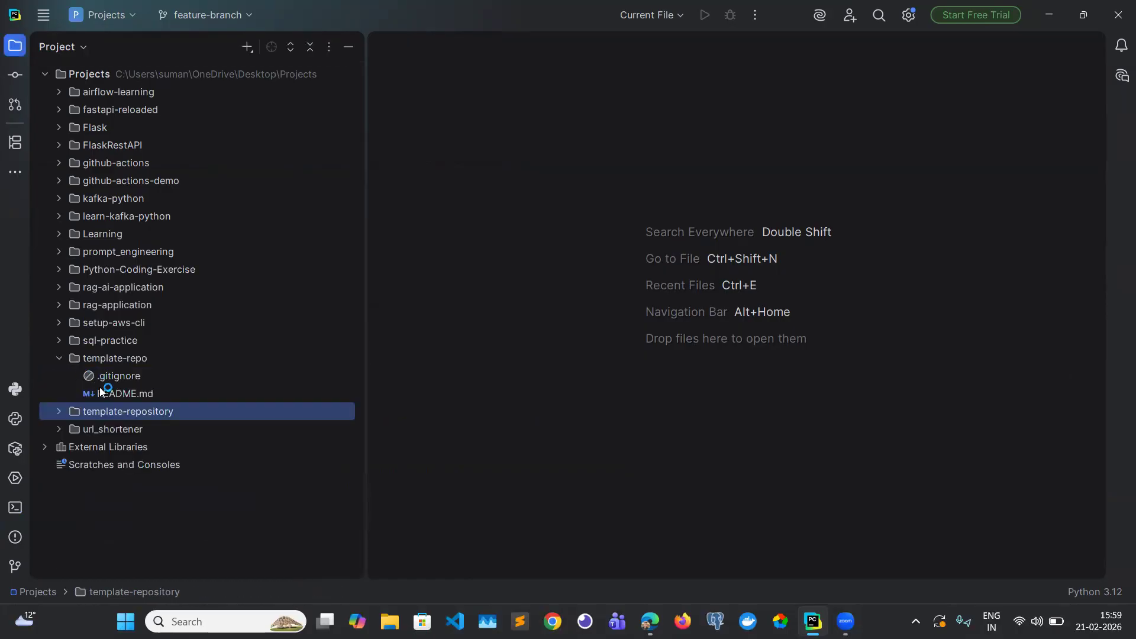
Create a directory named src inside template-repo.
click(117, 358)
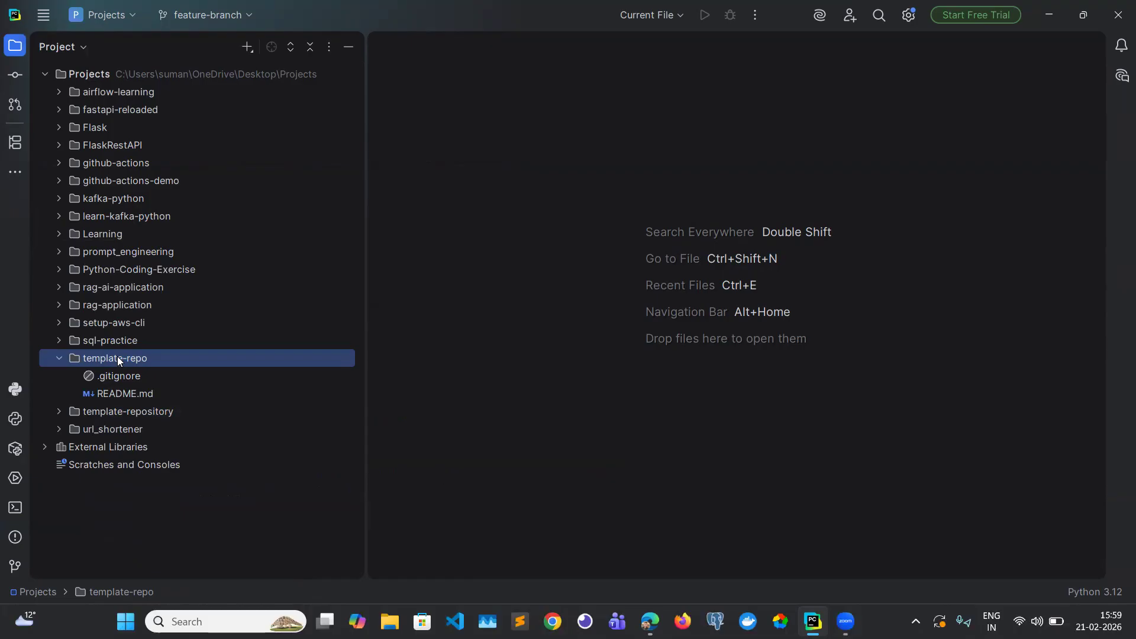
right_click(118, 360)
mouse_move(278, 48)
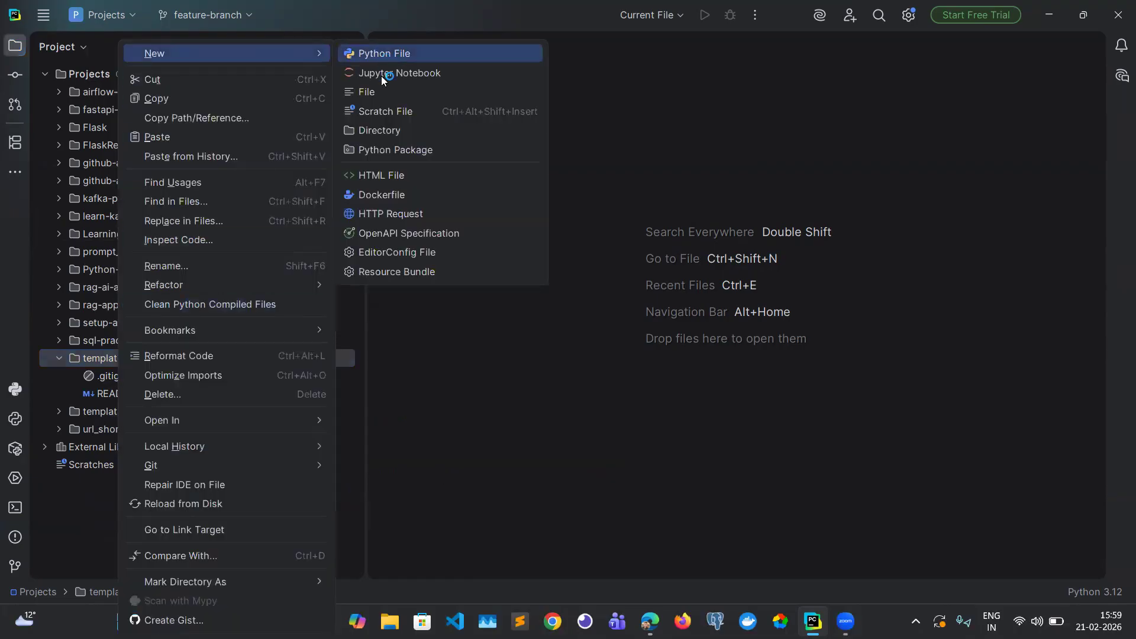
click(375, 129)
text(src)
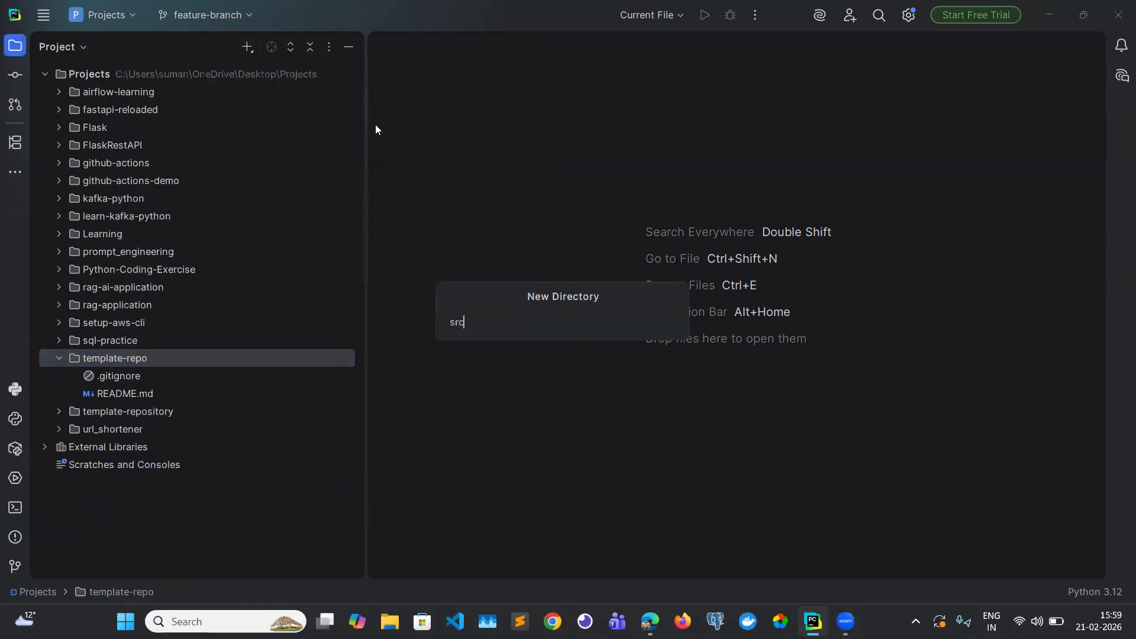
key(Return)
Add a tests directory to template-repo, alongside src.
click(99, 358)
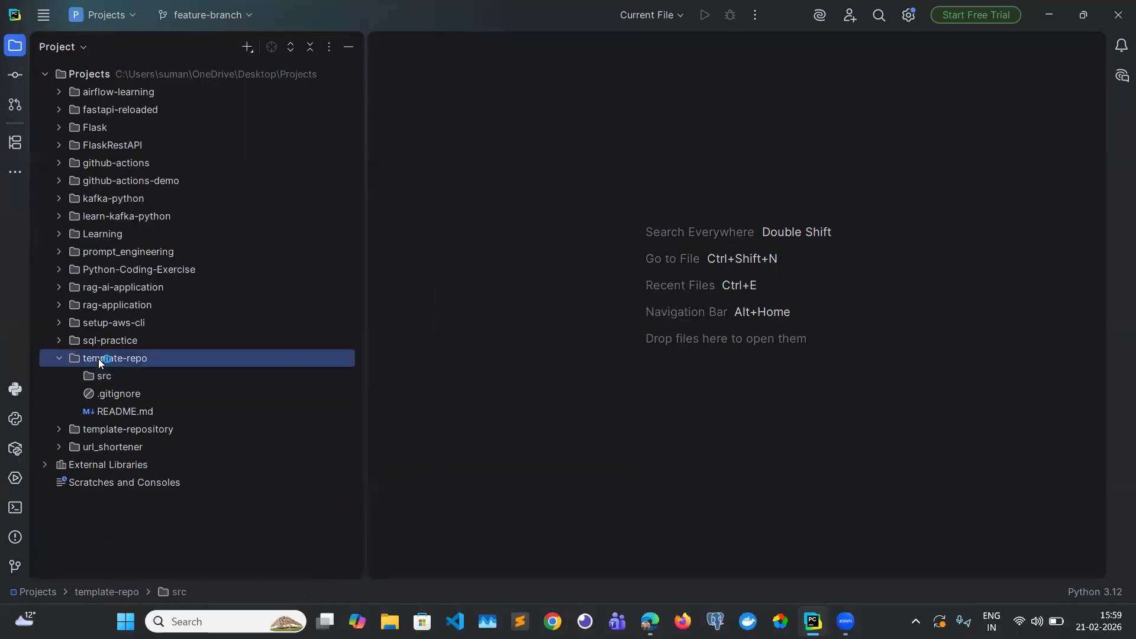
right_click(98, 358)
mouse_move(258, 47)
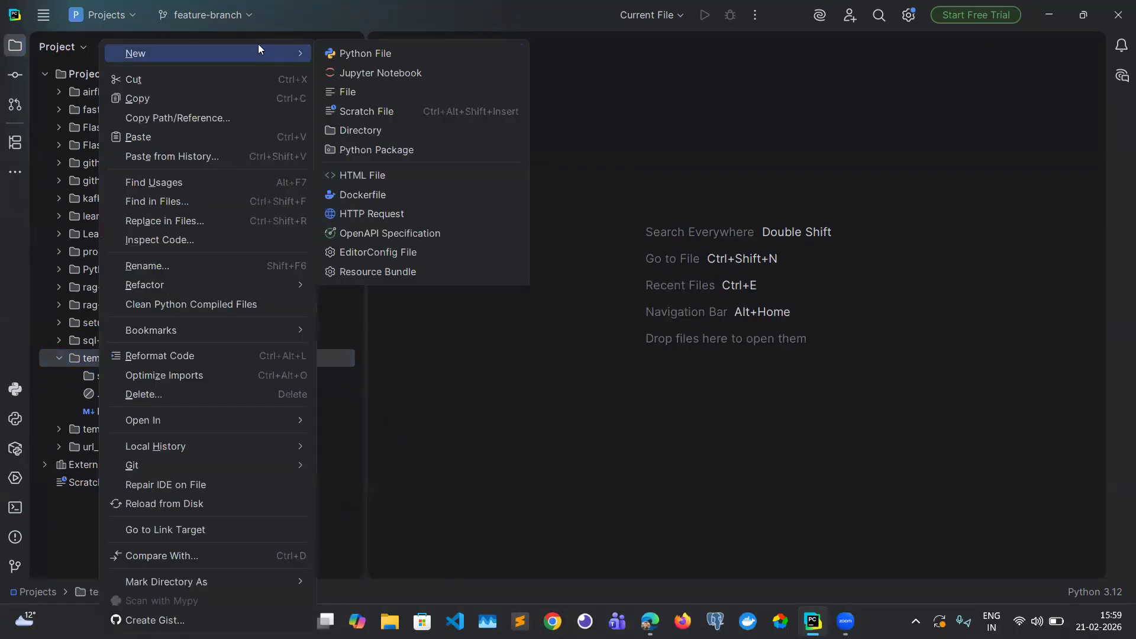
click(365, 129)
text(tests)
key(Return)
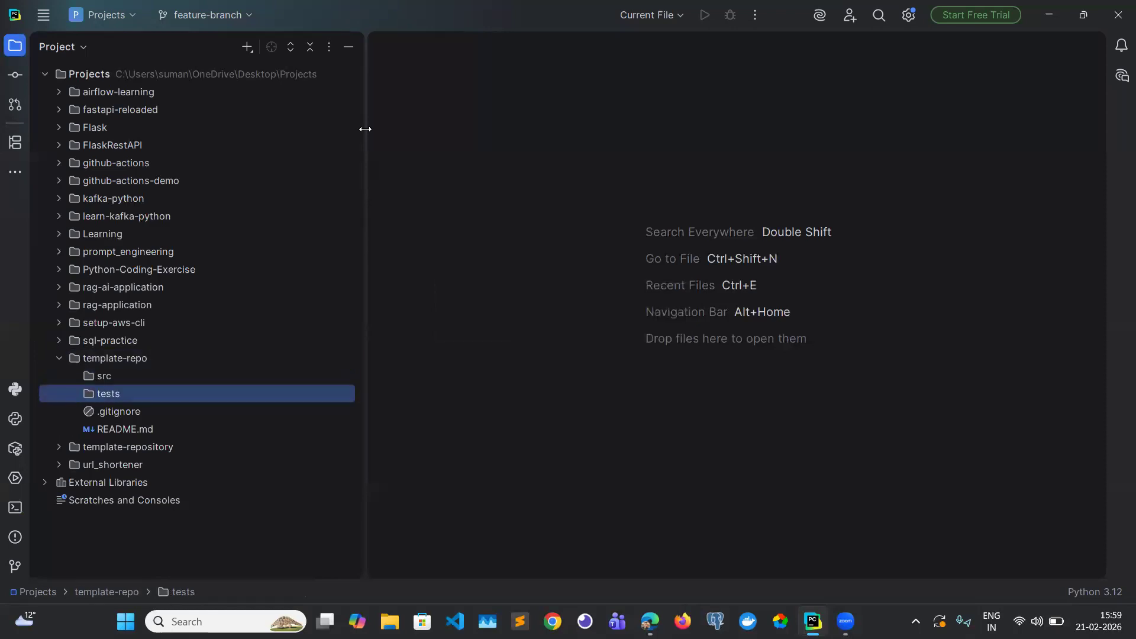
Create the nested directory .github/workflows inside template-repo.
click(123, 359)
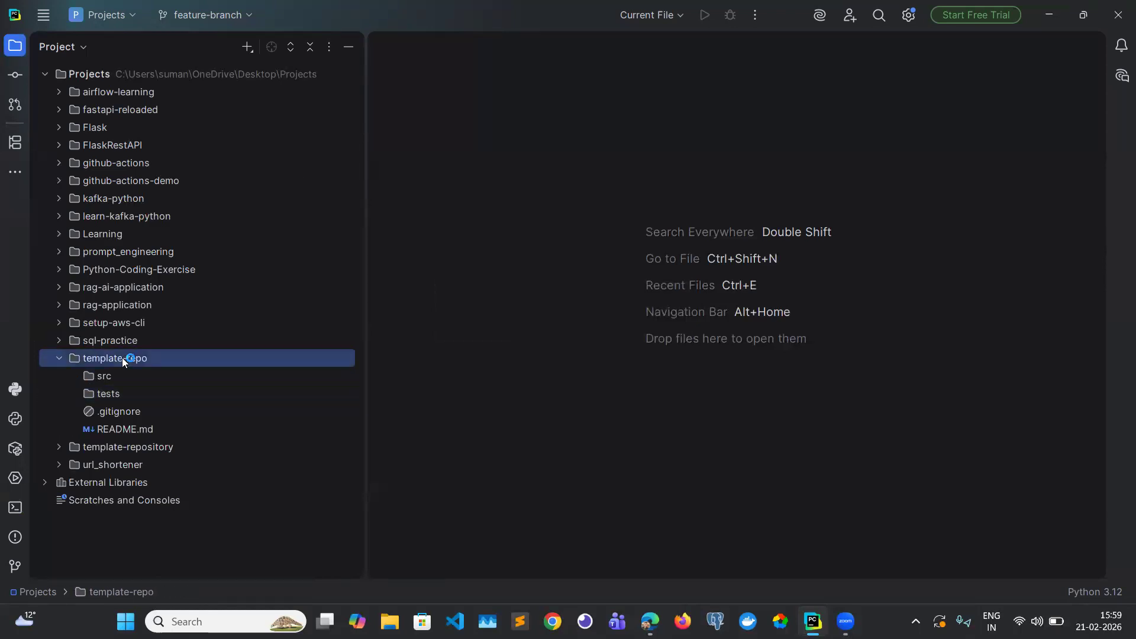
right_click(121, 358)
mouse_move(264, 49)
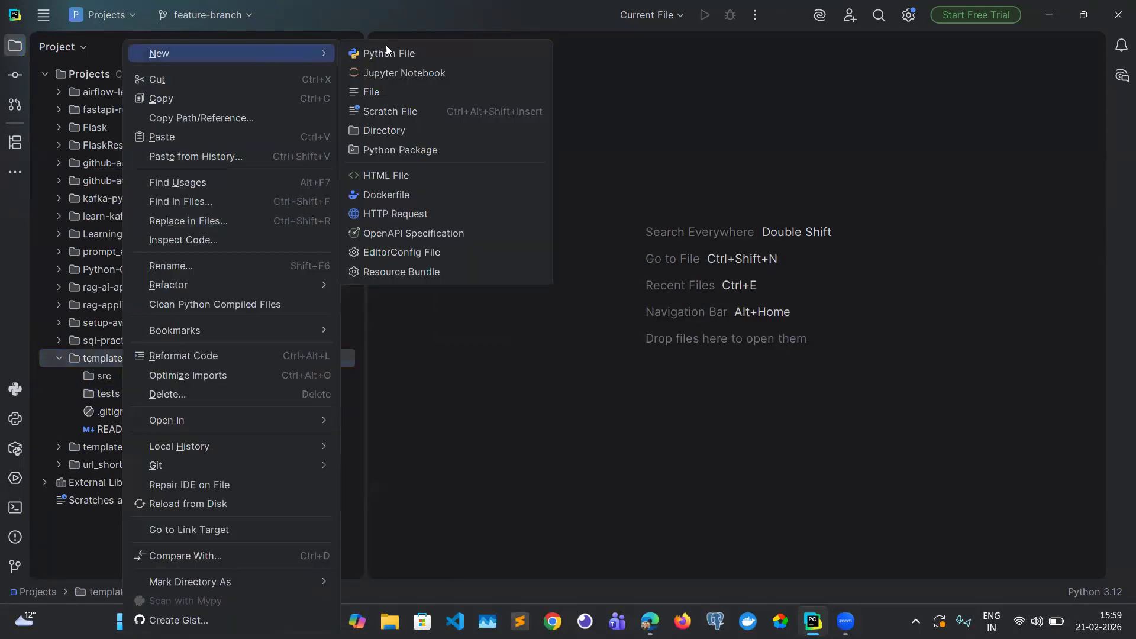
click(379, 130)
text(.github/qork)
key(BackSpace)
key(BackSpace)
key(BackSpace)
key(BackSpace)
text(workflows)
key(Return)
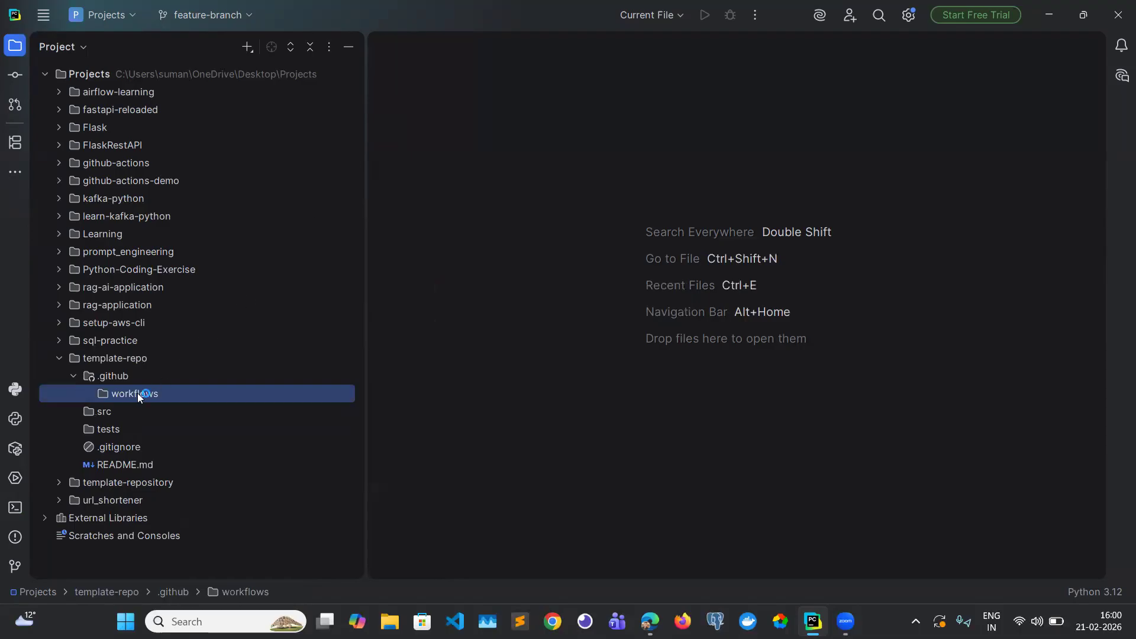
Create an empty file named ci.yaml in template-repo's .github/workflows directory.
right_click(137, 393)
mouse_move(278, 52)
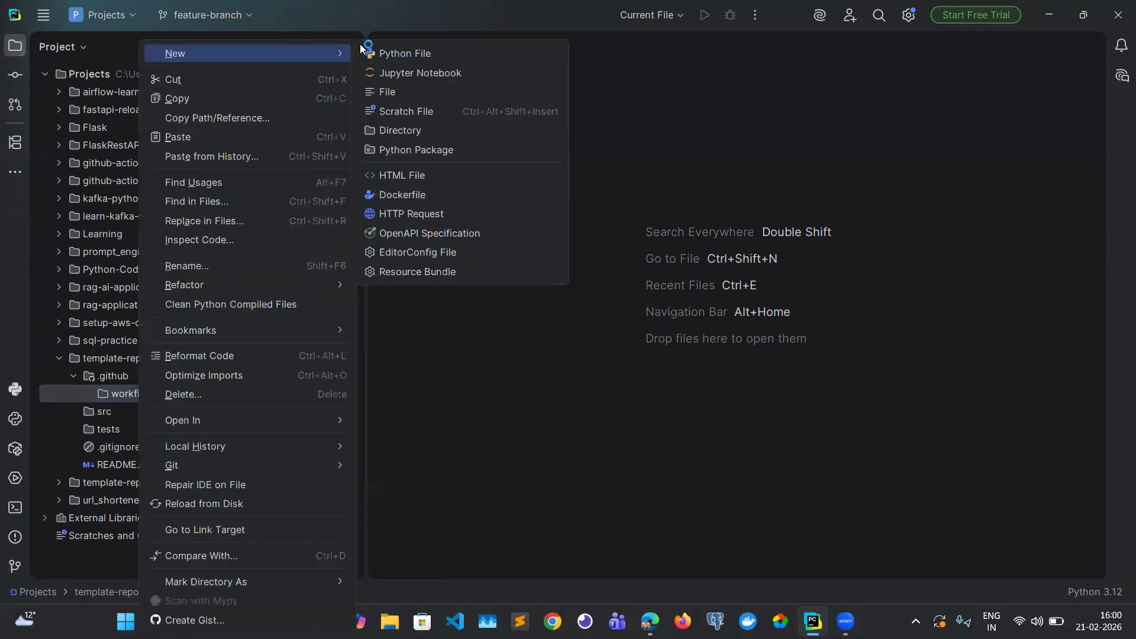
click(393, 92)
text(ci.yaml)
key(Return)
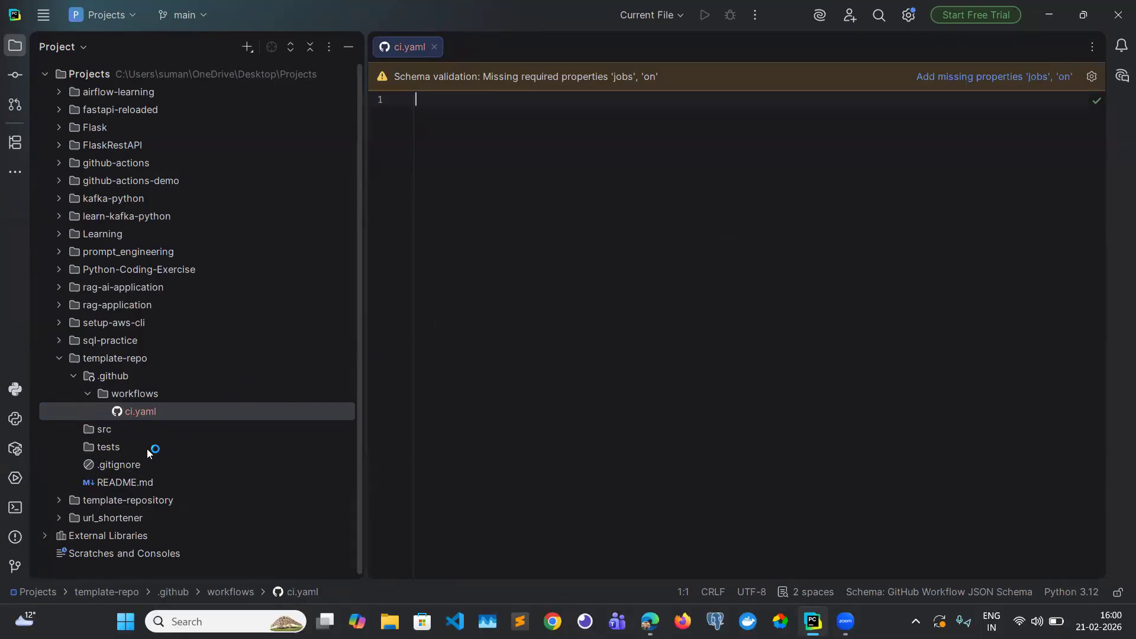
Expand the existing template-repository folder for reference and collapse the .github folder of template-repo.
scroll(147, 454, down, 1)
click(59, 497)
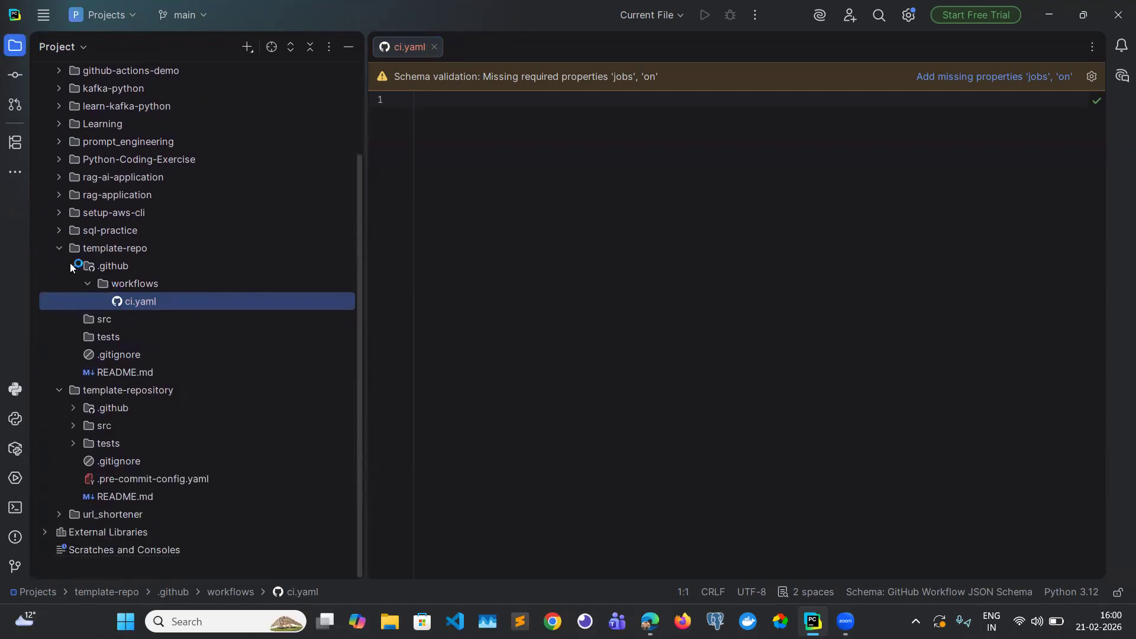
click(72, 266)
click(97, 289)
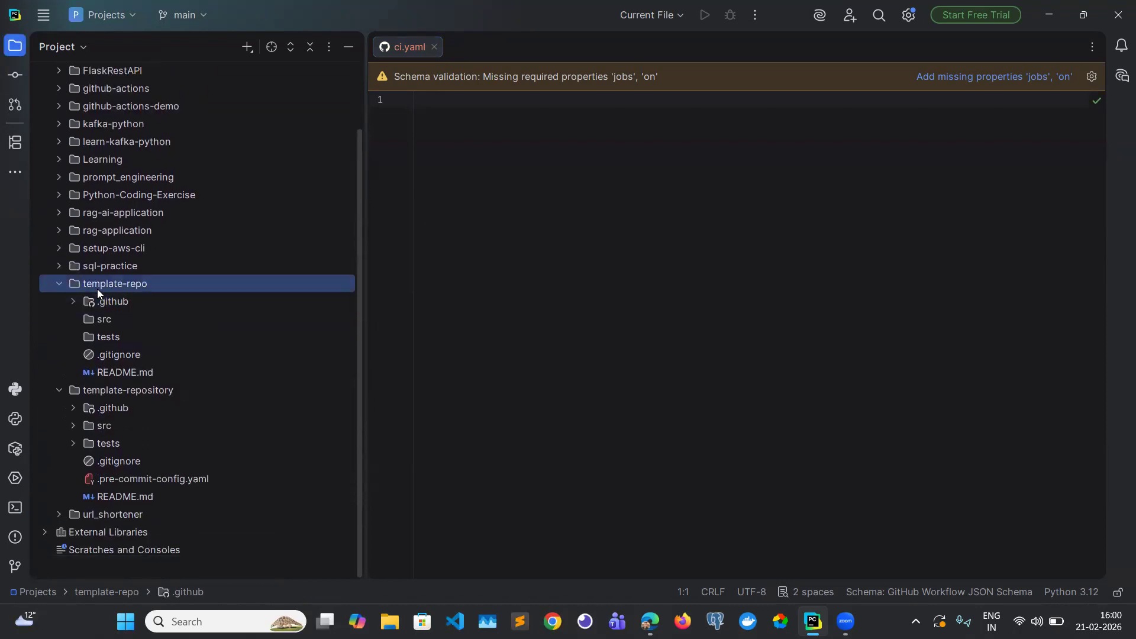
right_click(97, 288)
mouse_move(236, 47)
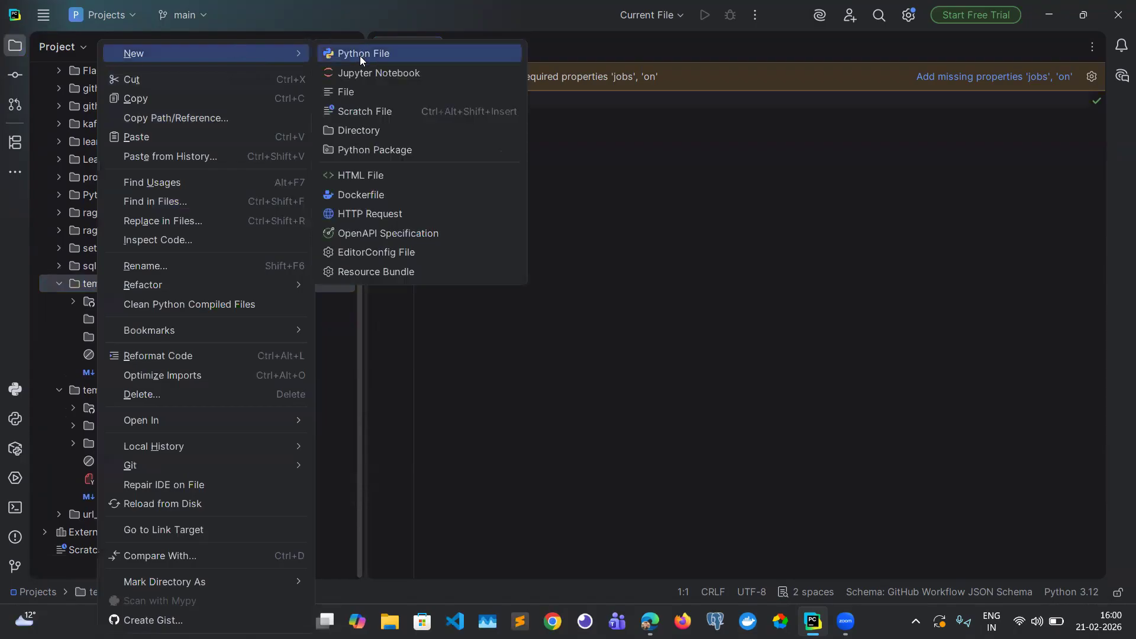
click(363, 96)
key(Escape)
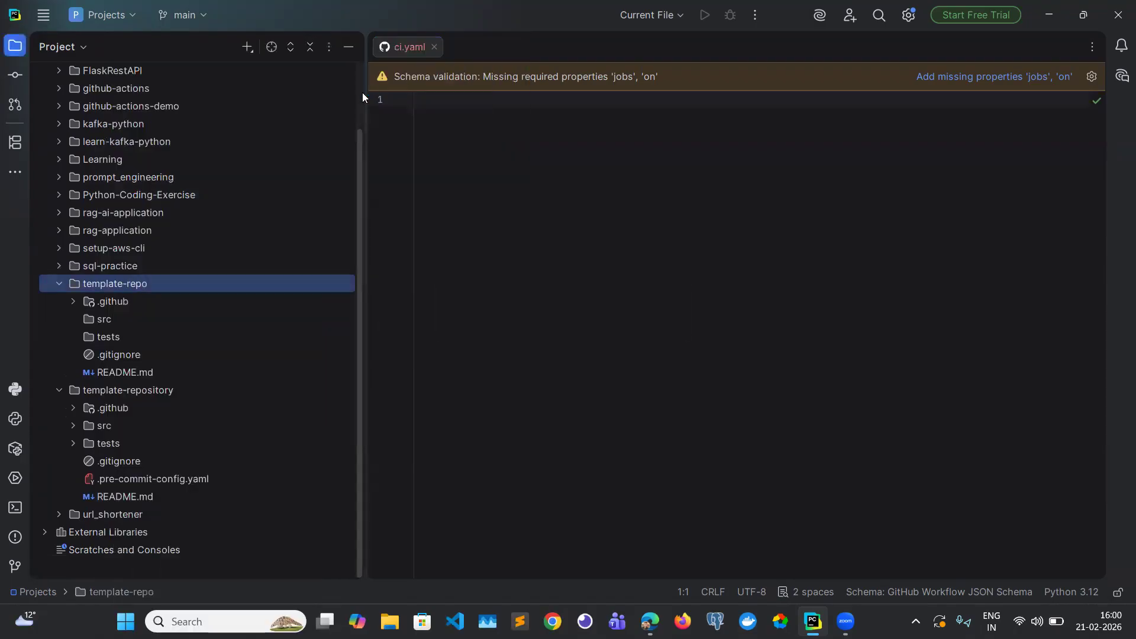
text(.pre-)
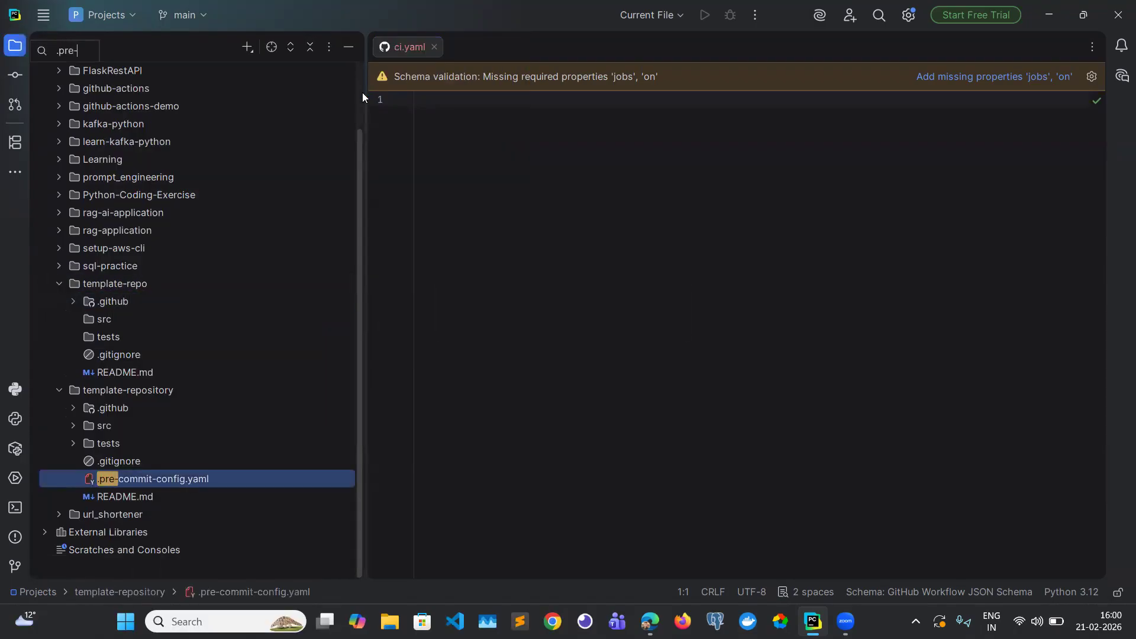
click(591, 291)
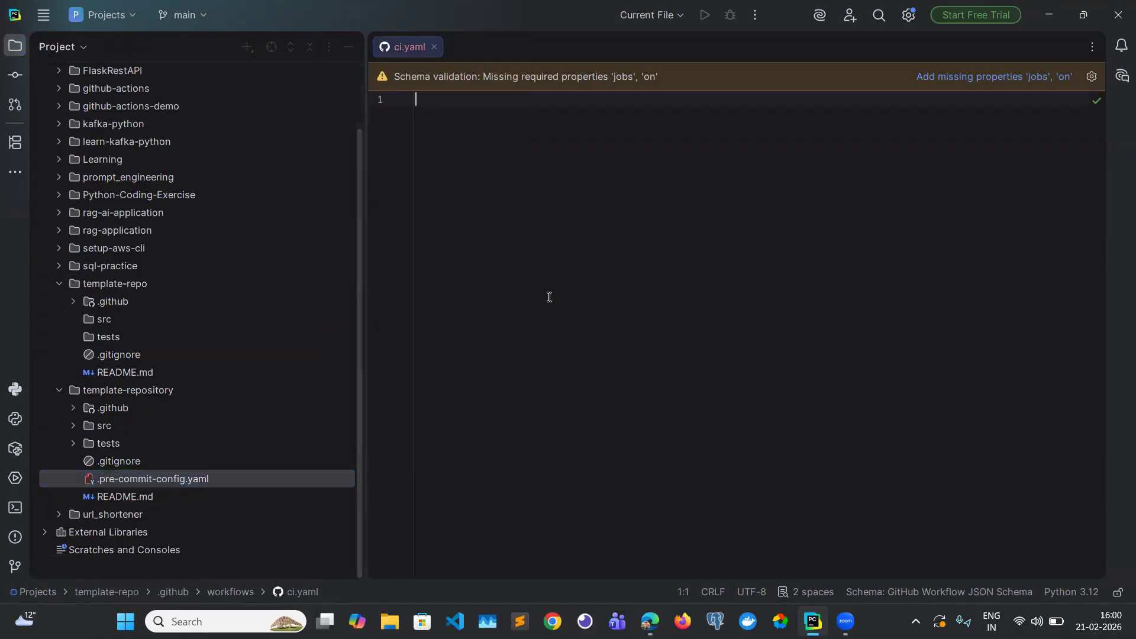
Create a new file named .pre-commit-config.yaml in the root of template-repo.
right_click(105, 281)
mouse_move(263, 53)
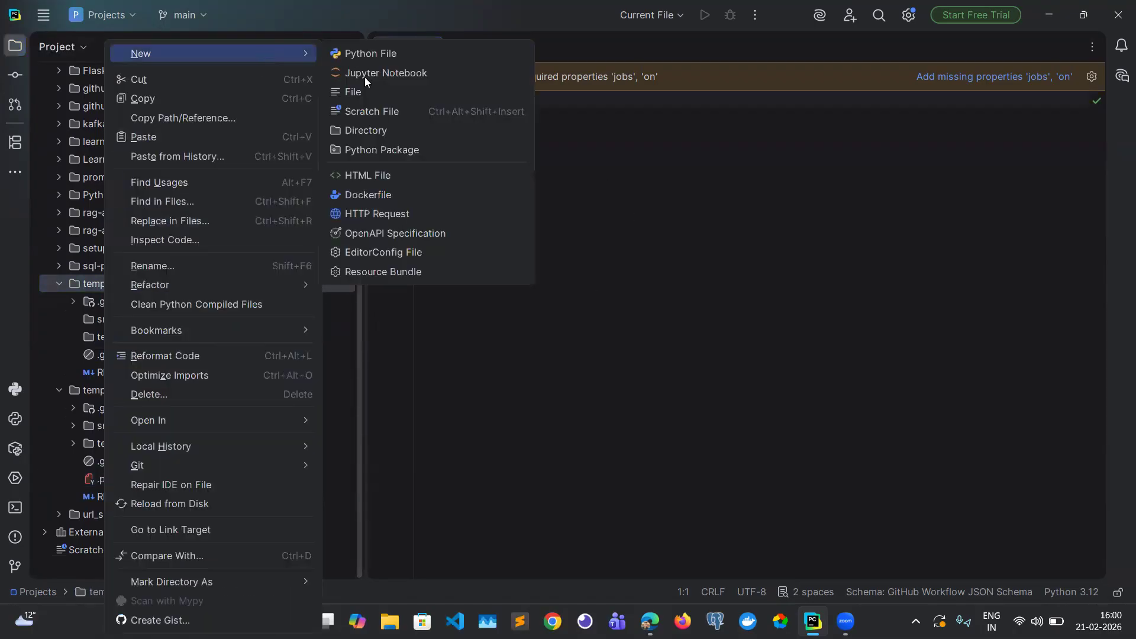
click(367, 93)
text(.pre-commit)
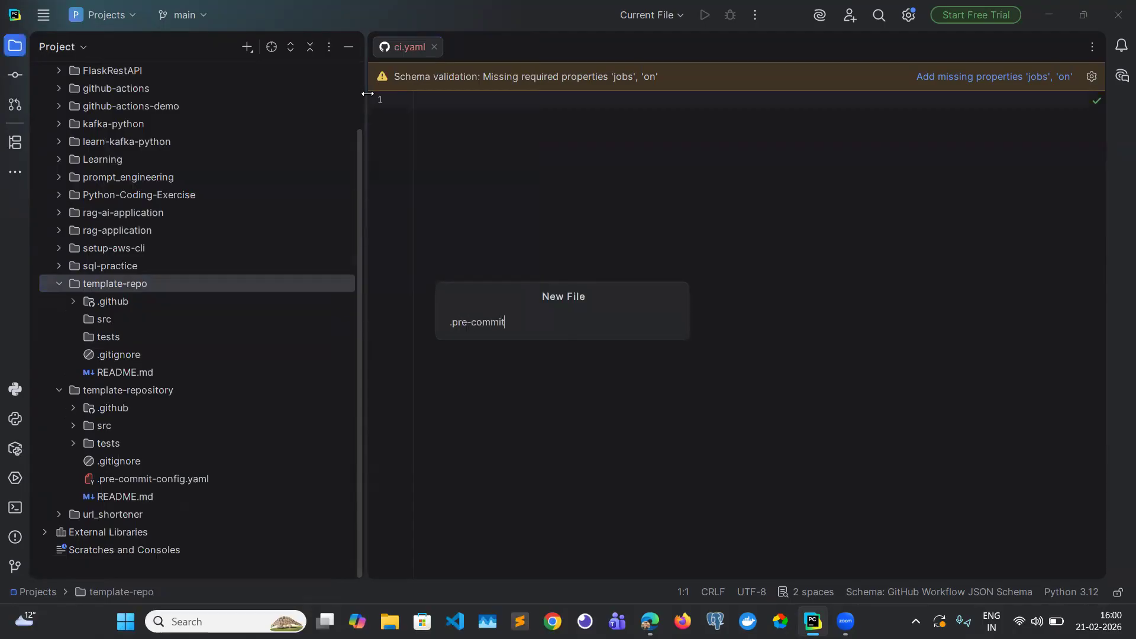
text(-config.yaml)
key(Return)
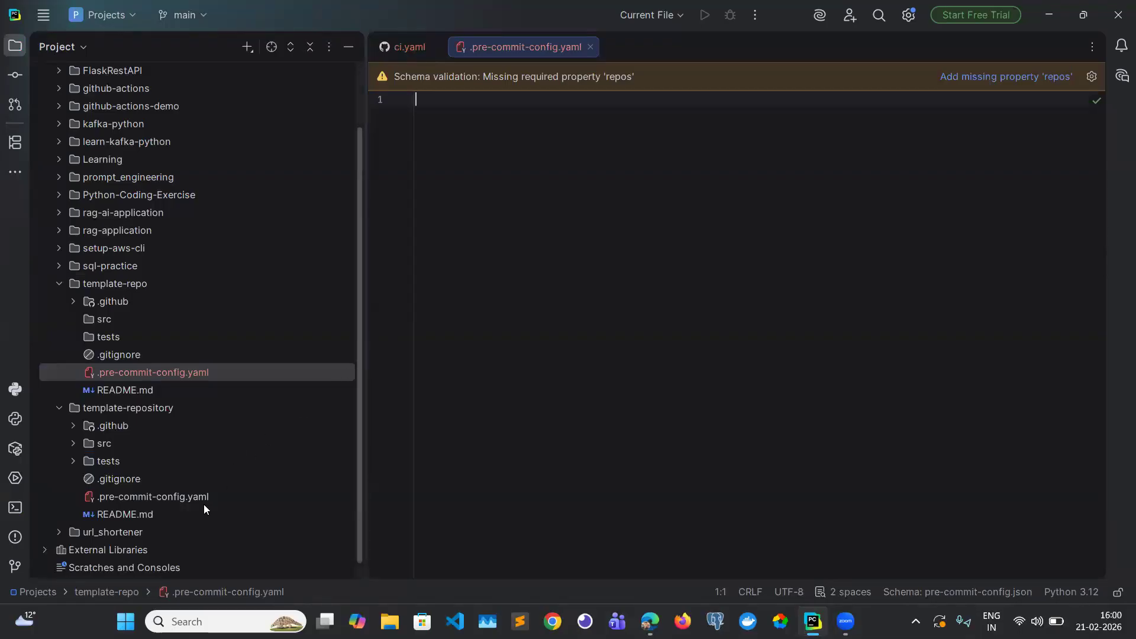
Copy the entire contents of template-repository's .pre-commit-config.yaml into the empty file of the same name in template-repo.
double_click(173, 495)
key(ctrl+a)
key(ctrl+c)
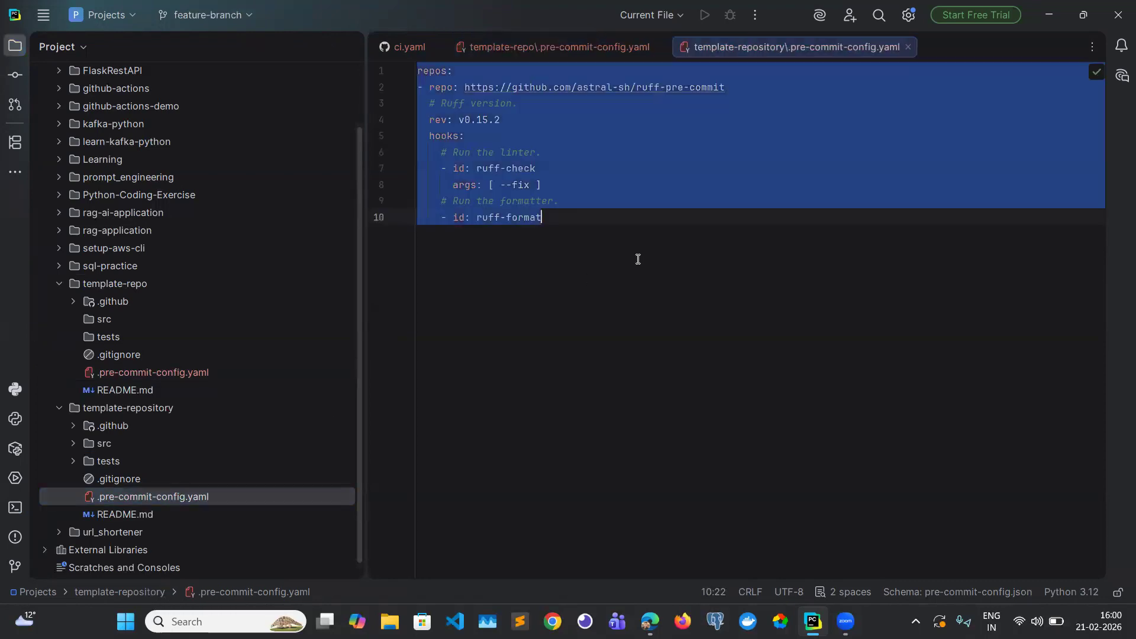
click(595, 45)
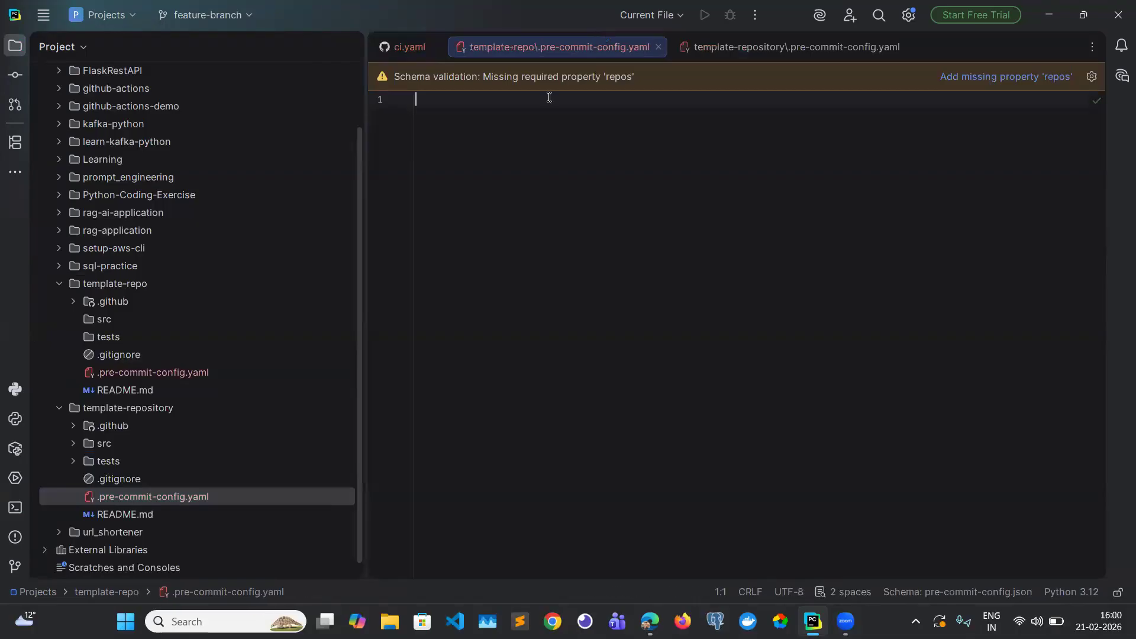
key(ctrl+v)
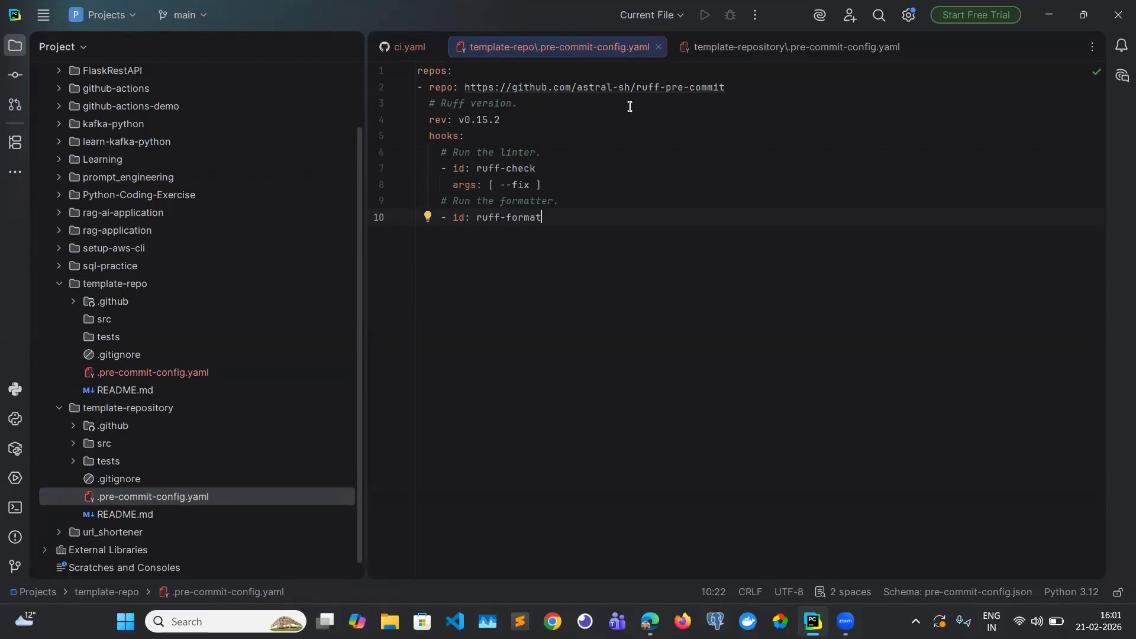
Close both .pre-commit-config.yaml files and expand the tests folder of template-repository for reference.
click(658, 48)
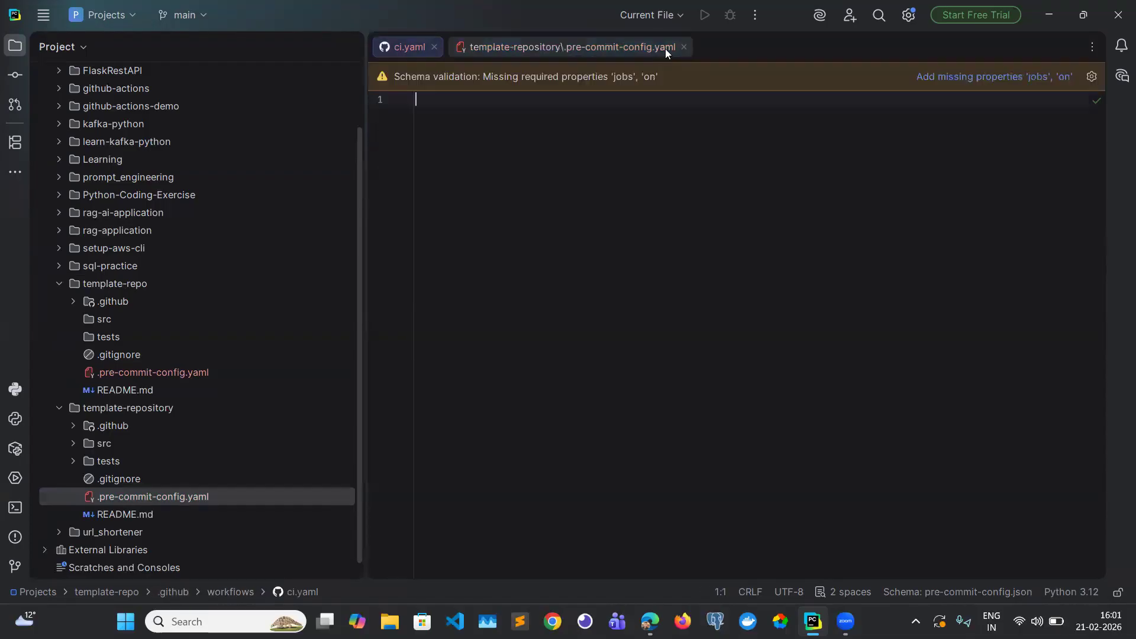
click(684, 47)
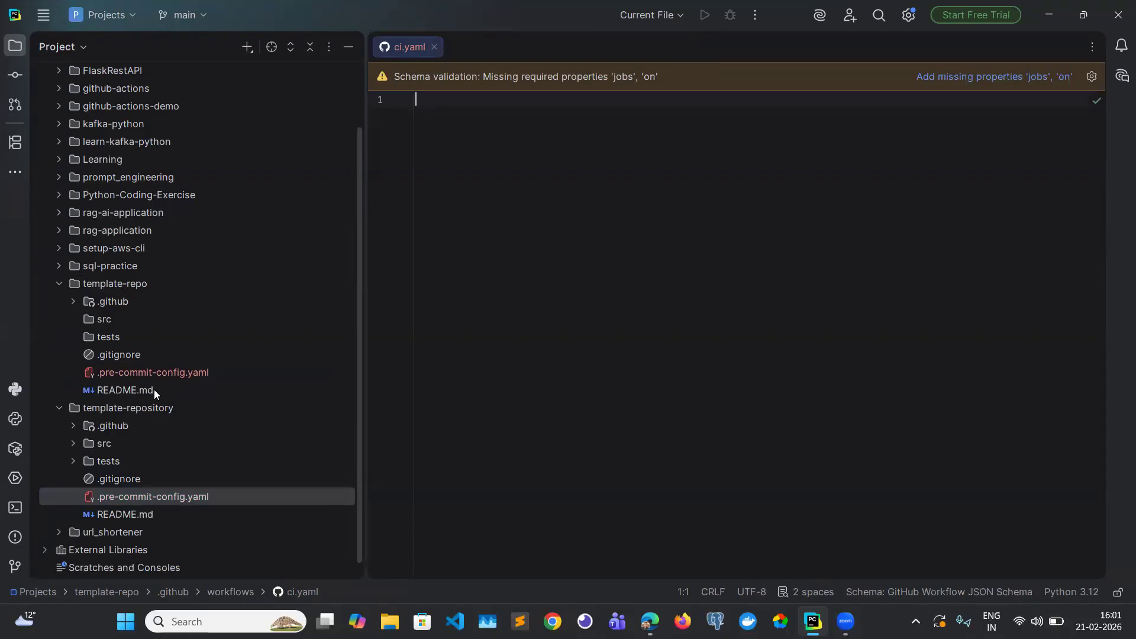
click(74, 461)
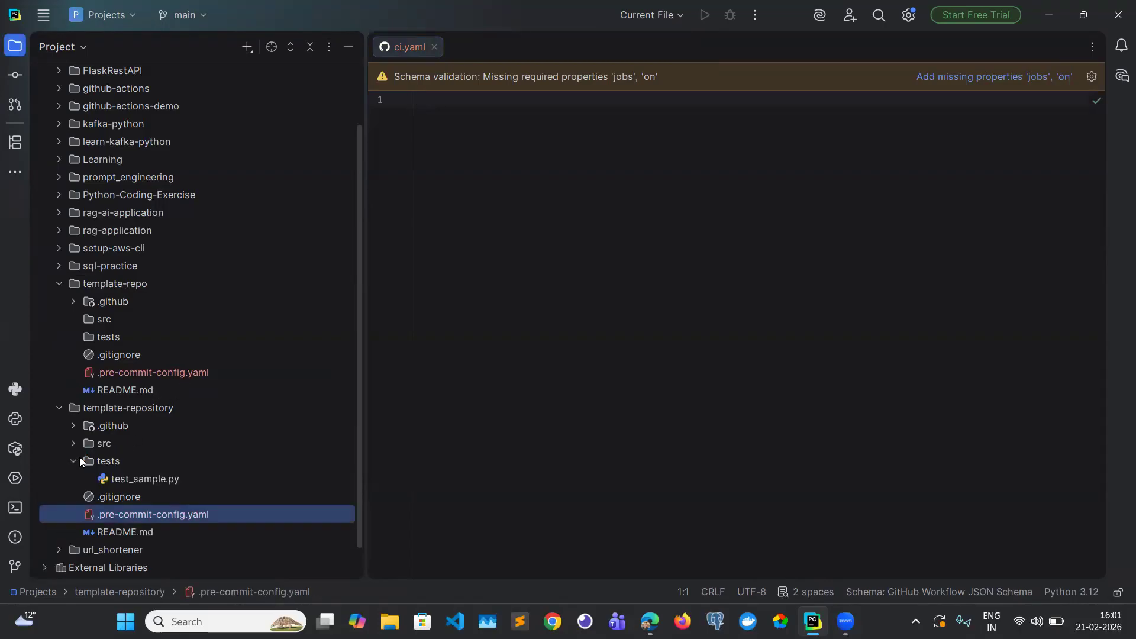
click(98, 462)
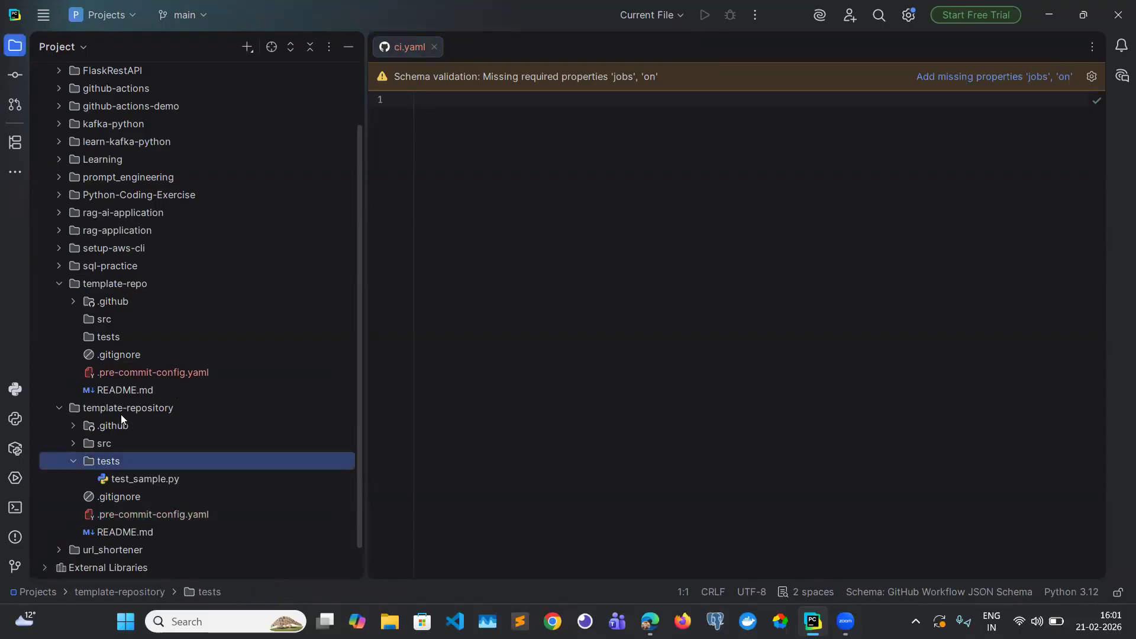
Create a Python file named test_sample.py in template-repo's tests folder.
scroll(120, 414, down, 1)
right_click(93, 302)
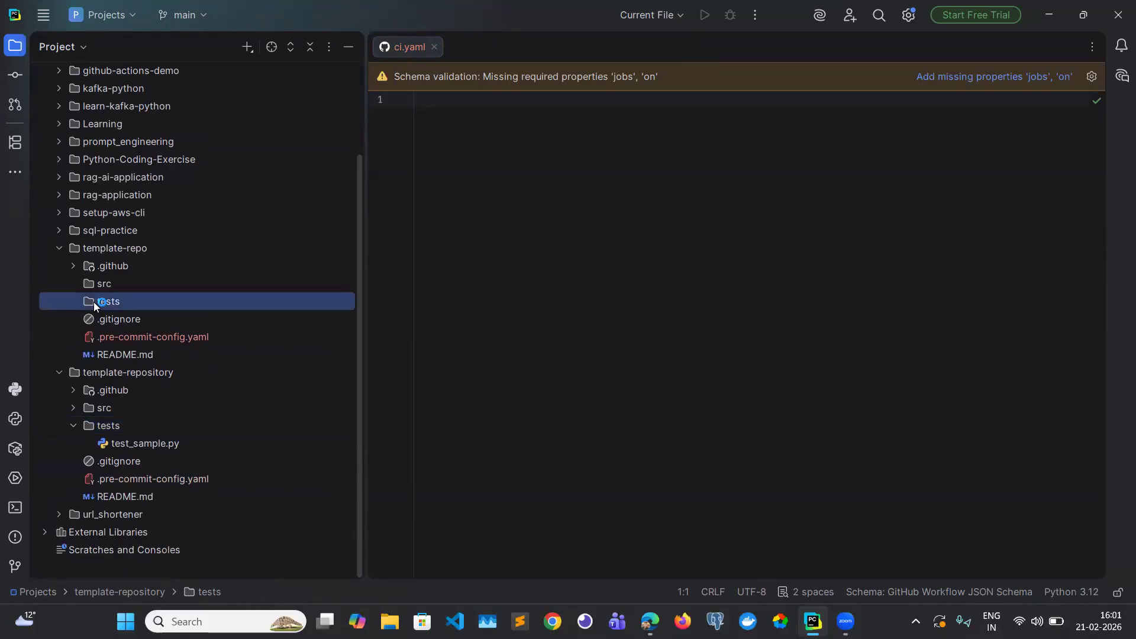
mouse_move(254, 39)
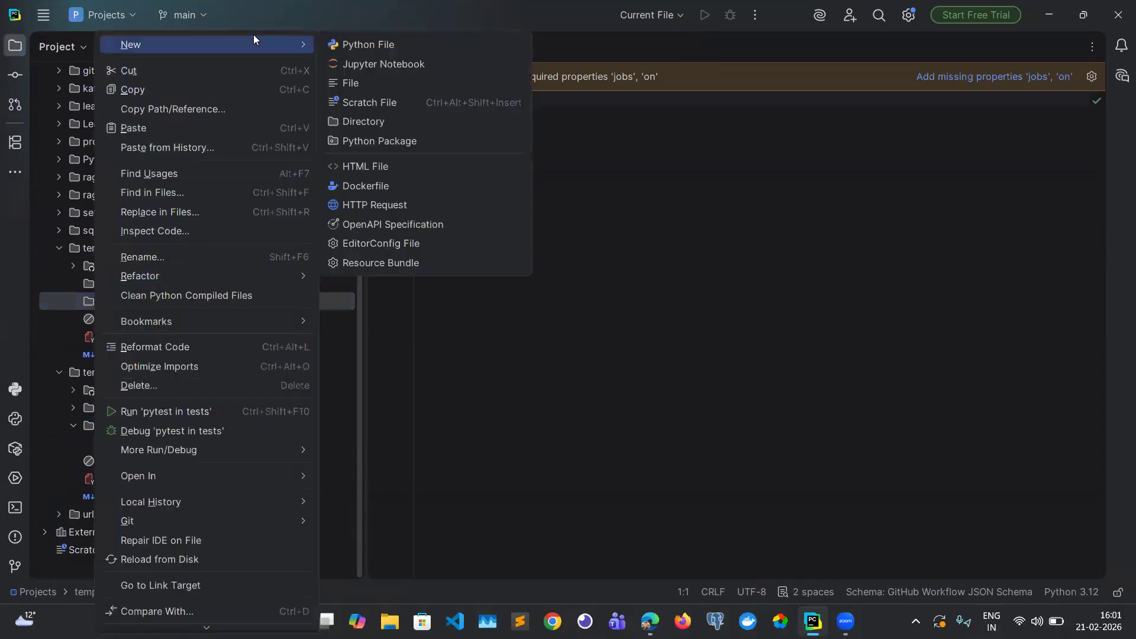
click(376, 45)
text(te)
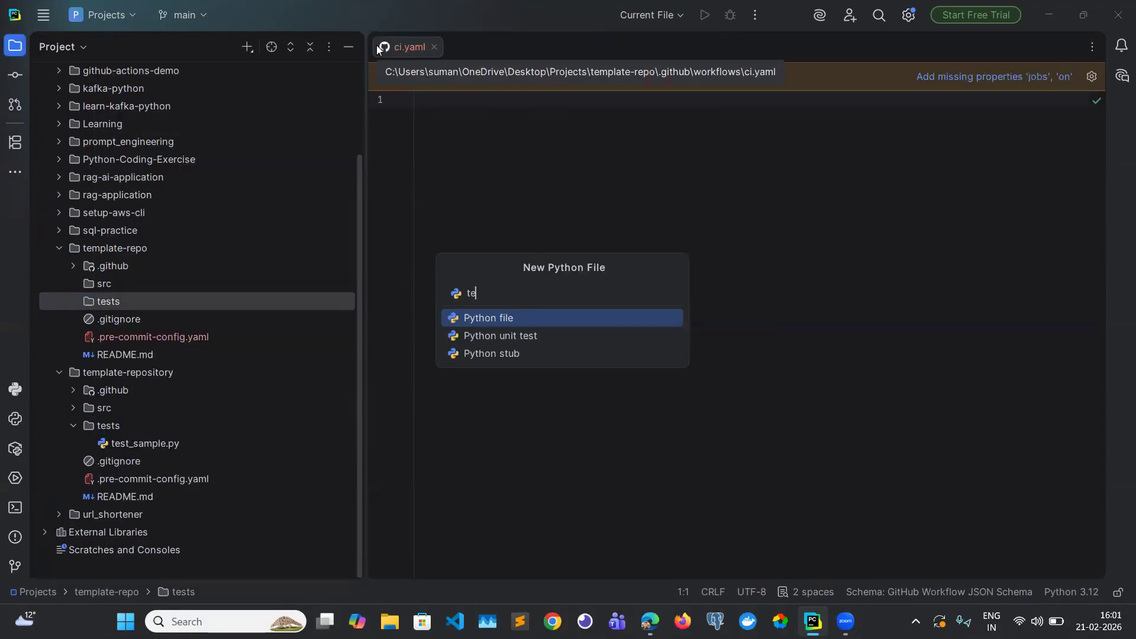
text(st_sample.py)
key(Return)
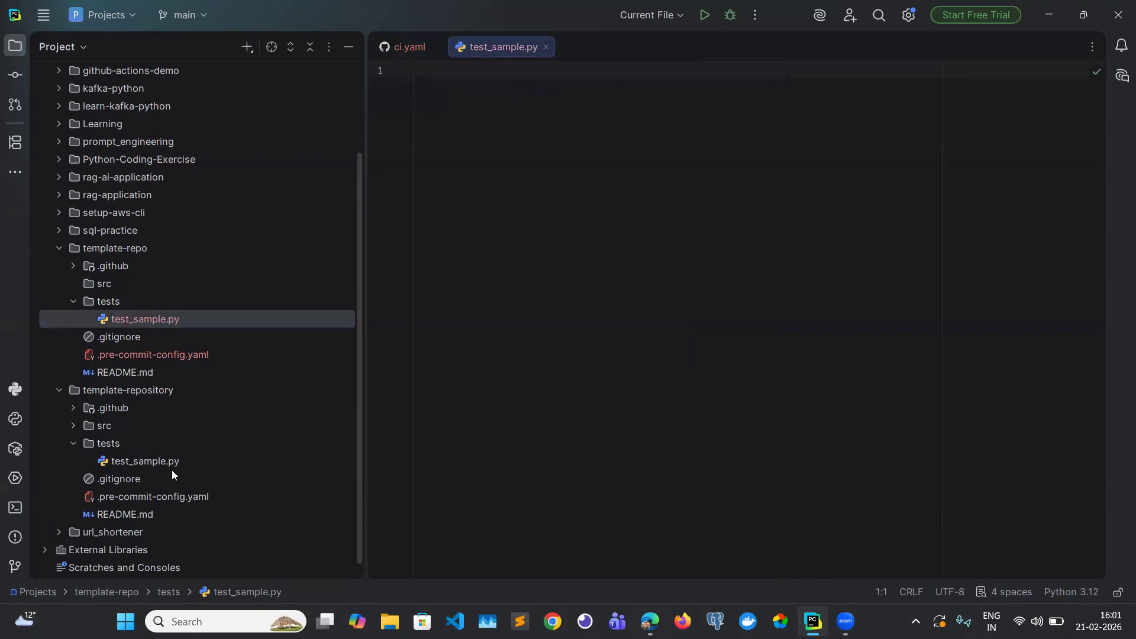
Copy the entire contents of template-repository's test_sample.py into the empty test_sample.py in template-repo.
double_click(130, 462)
click(656, 209)
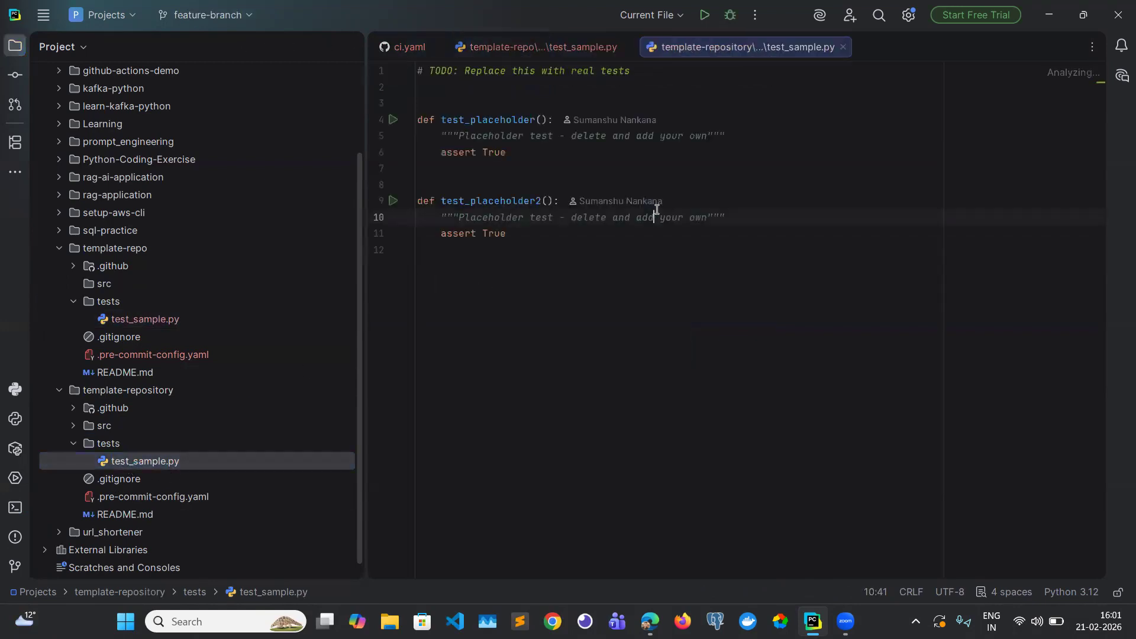
key(ctrl+a)
key(ctrl+c)
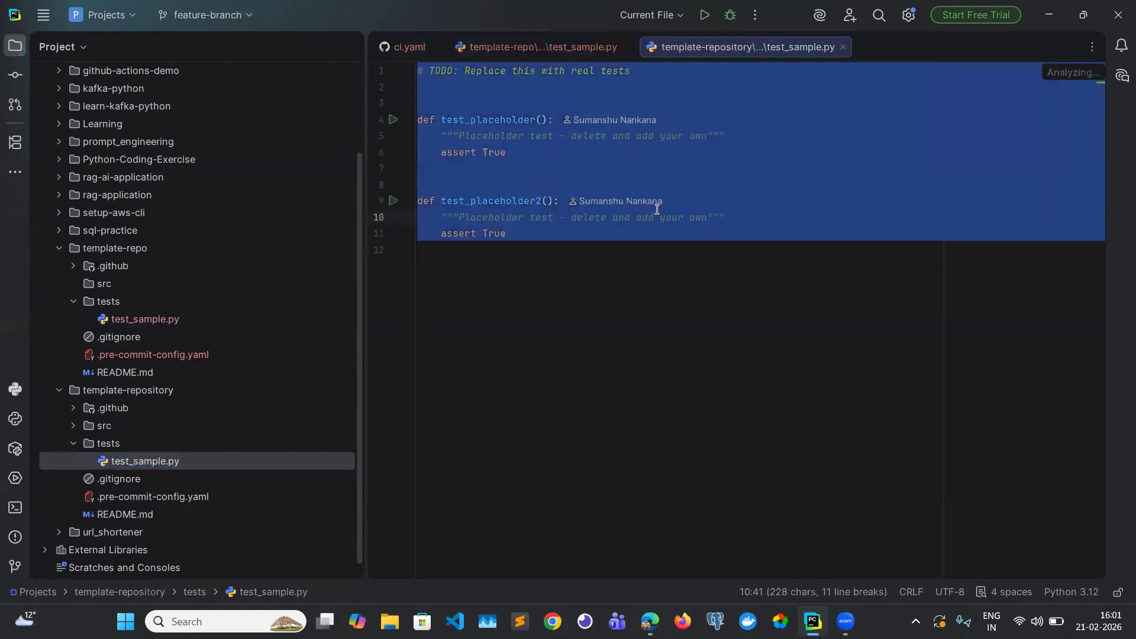
click(843, 47)
key(ctrl+v)
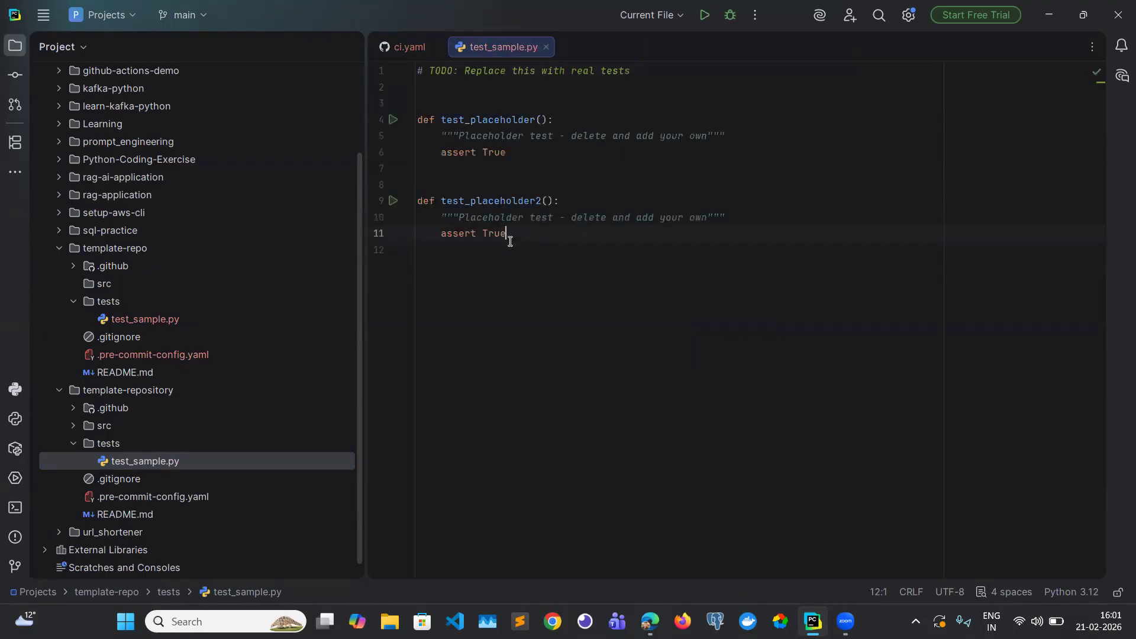
Delete the test_placeholder2 function and the blank lines before it from template-repo's test_sample.py, and close the file.
drag(507, 234, 396, 204)
key(BackSpace)
key(BackSpace)
key(BackSpace)
key(BackSpace)
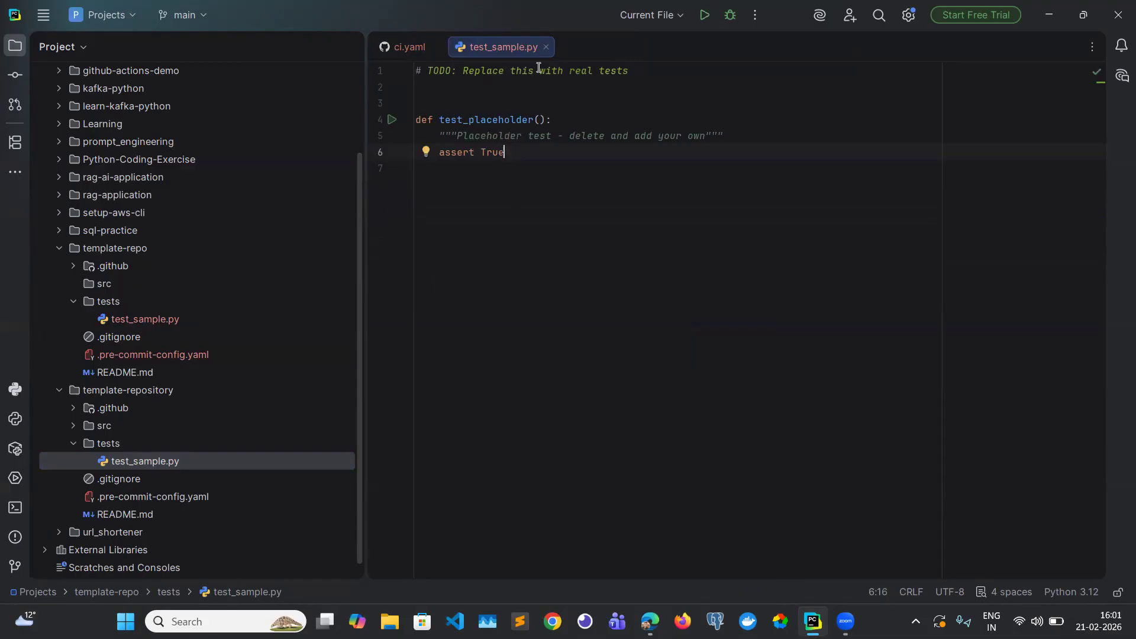
click(545, 47)
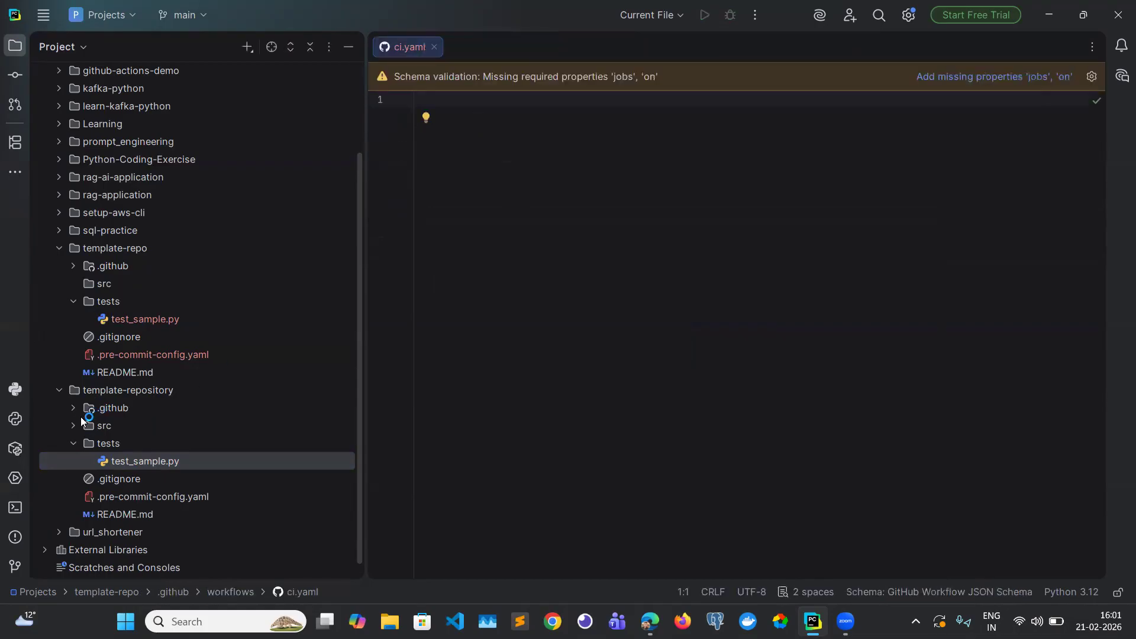
Create an empty file named .gitkeep in template-repo's src folder and close it.
click(73, 426)
click(73, 426)
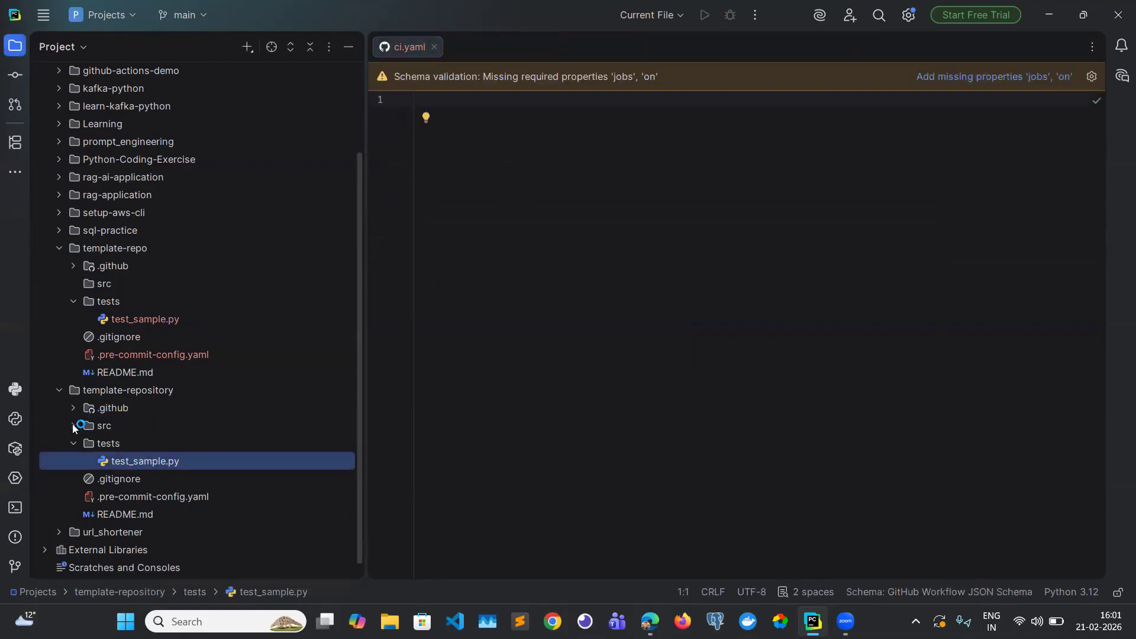
scroll(84, 355, down, 1)
click(91, 265)
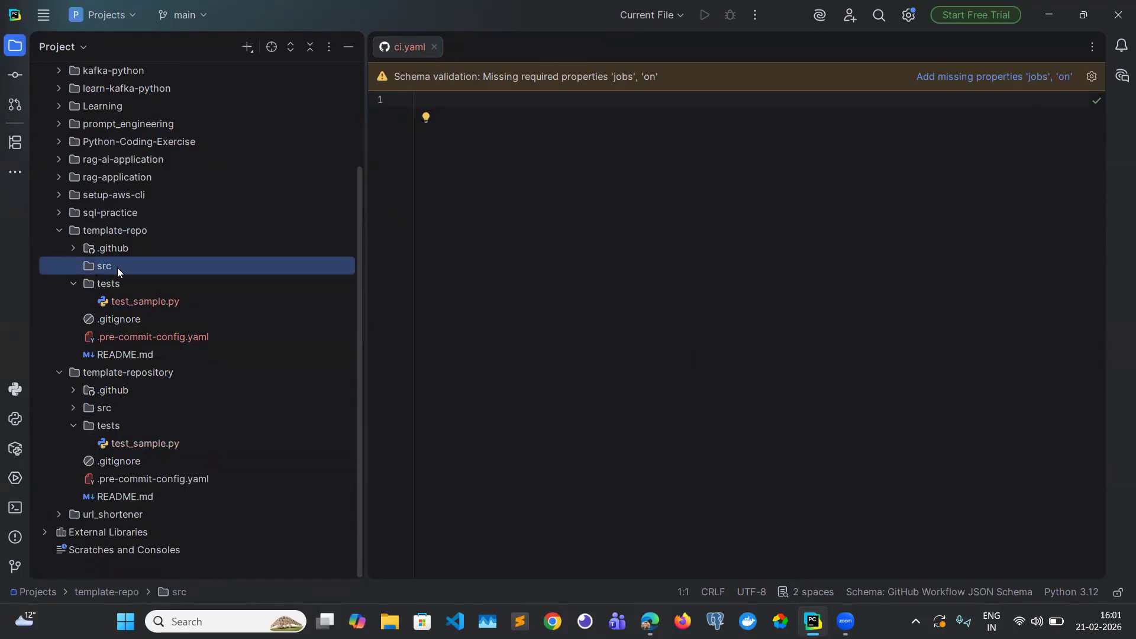
right_click(90, 265)
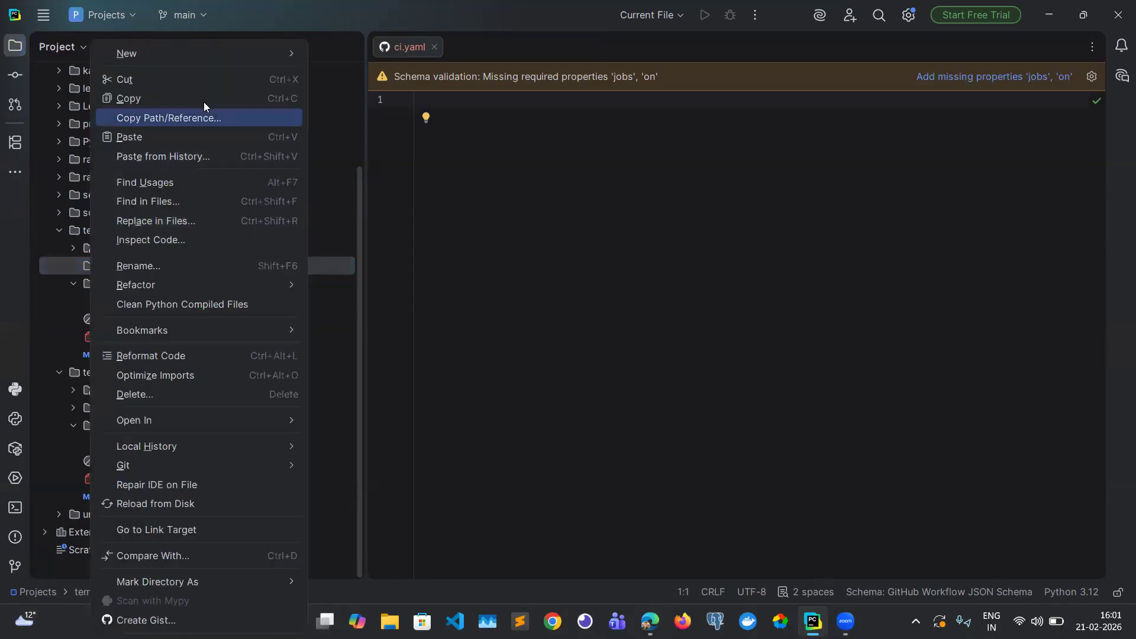
mouse_move(232, 54)
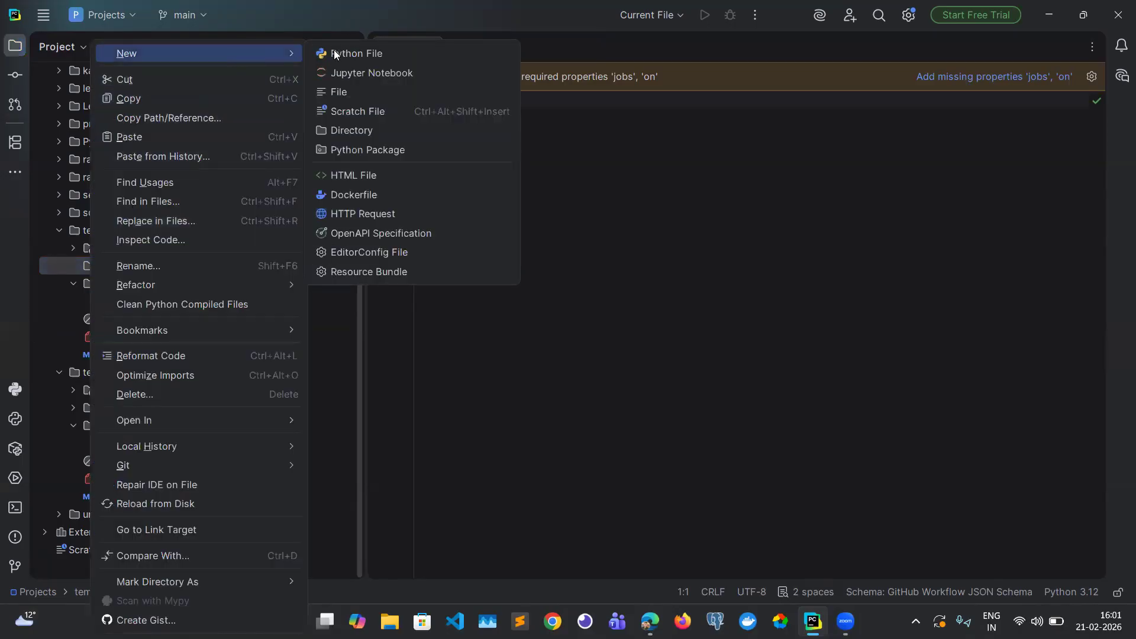
click(340, 92)
text(.gitkeep)
key(Return)
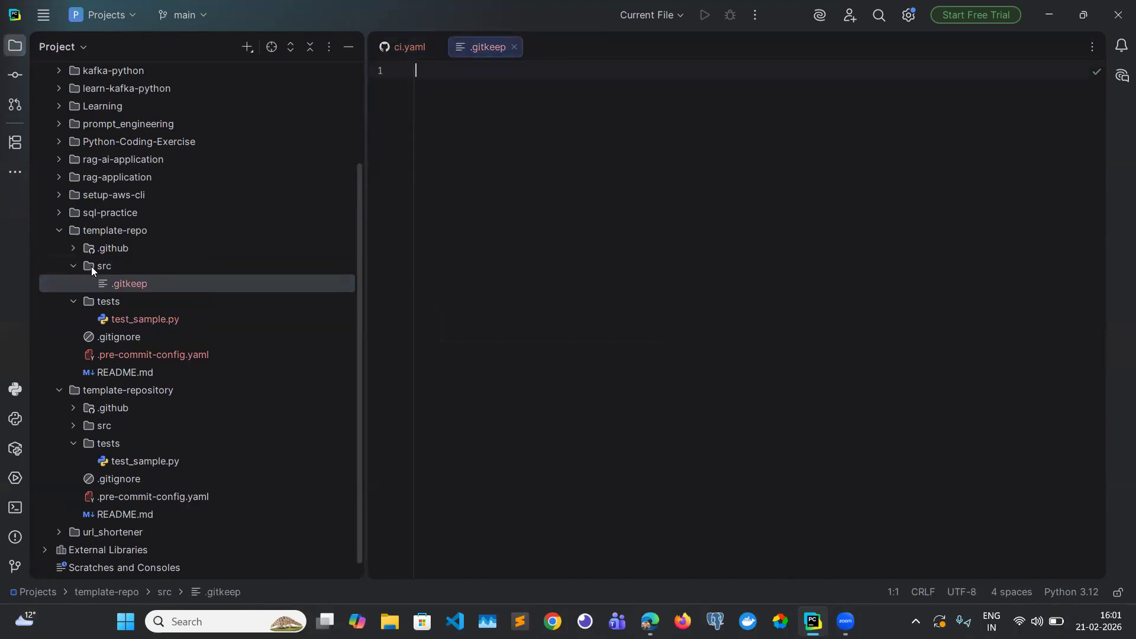
click(513, 49)
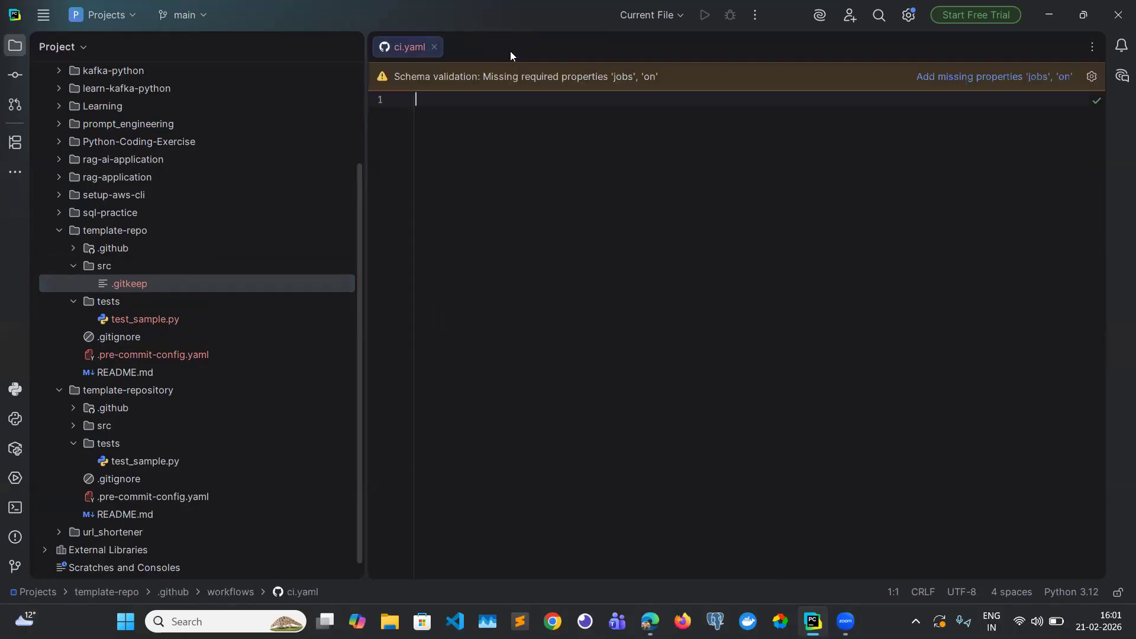
Copy the entire CI workflow from template-repository's ci.yaml into the empty ci.yaml in template-repo's .github/workflows folder.
click(73, 249)
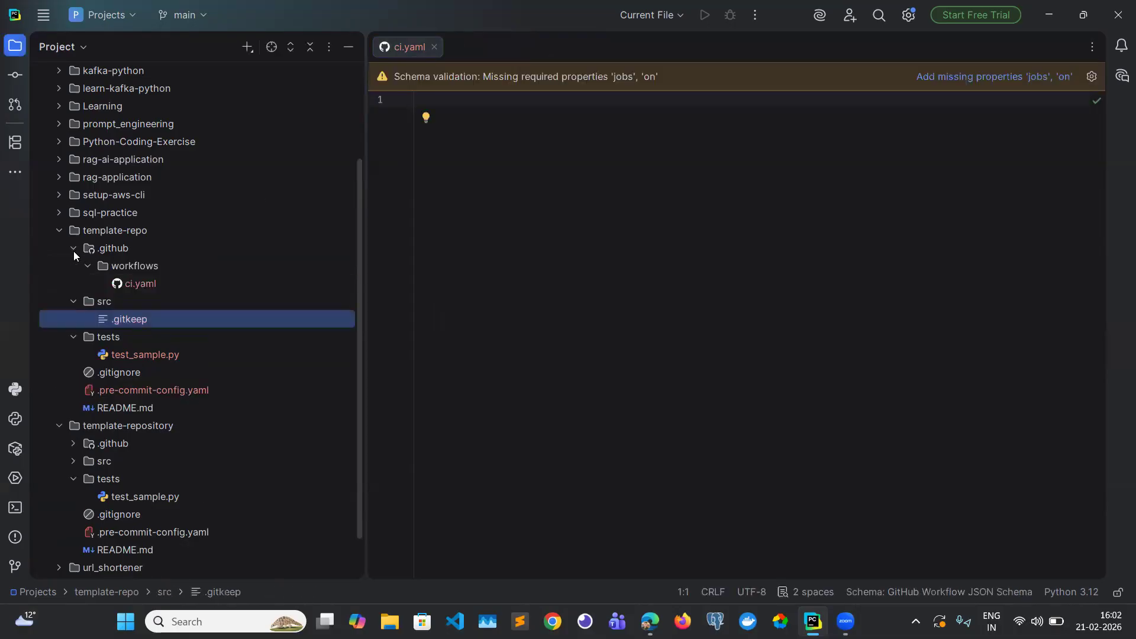
double_click(127, 287)
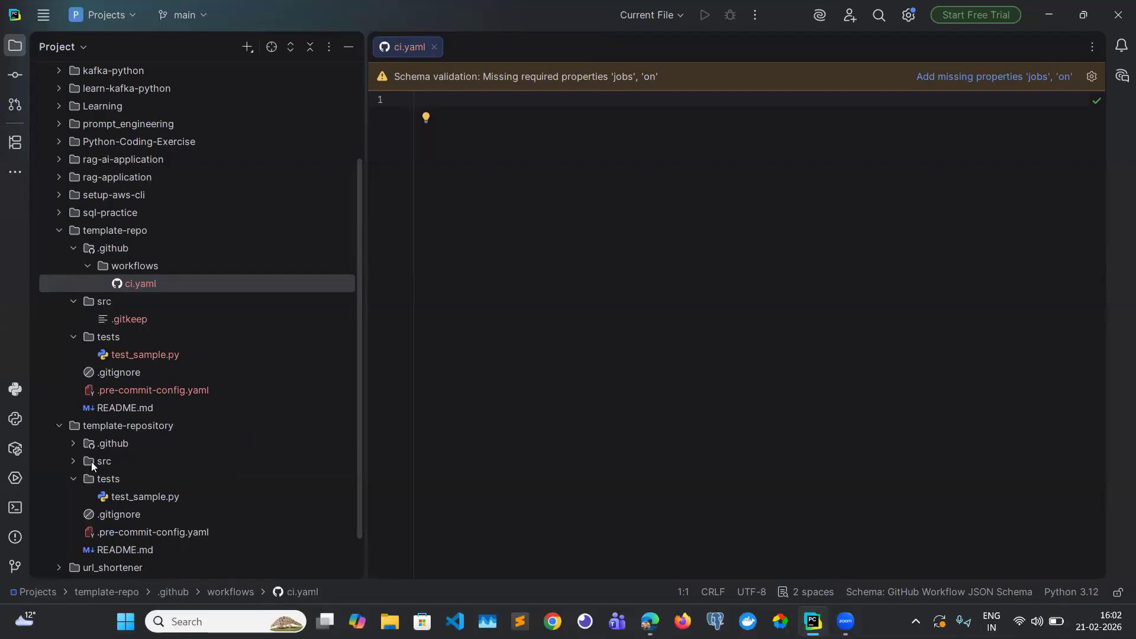
click(74, 443)
double_click(131, 478)
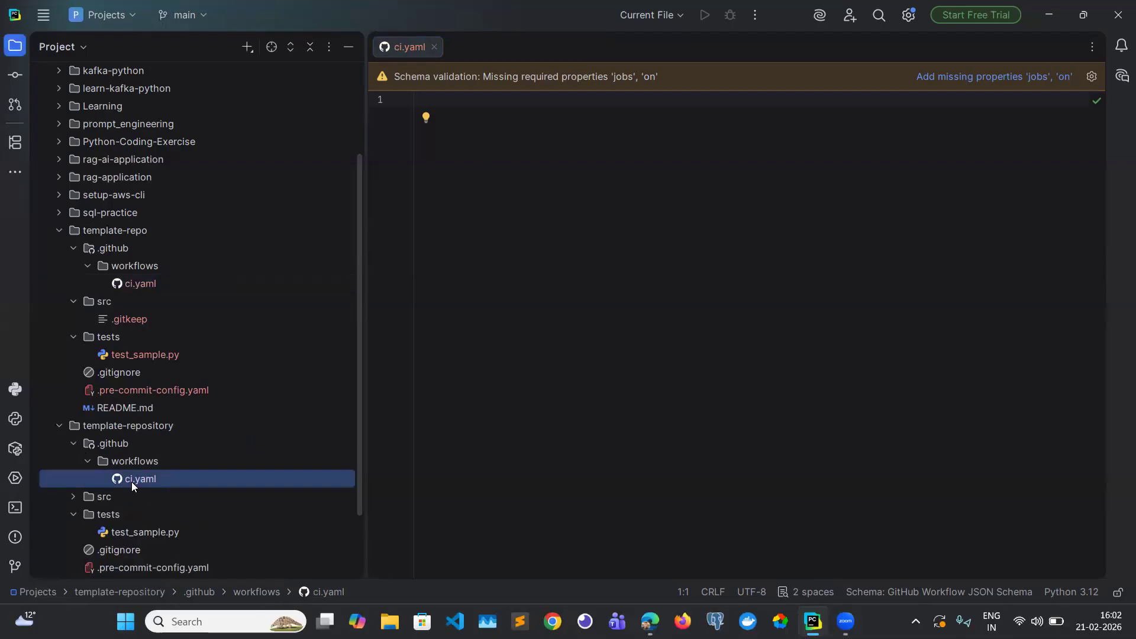
click(700, 233)
key(ctrl+a)
key(ctrl+c)
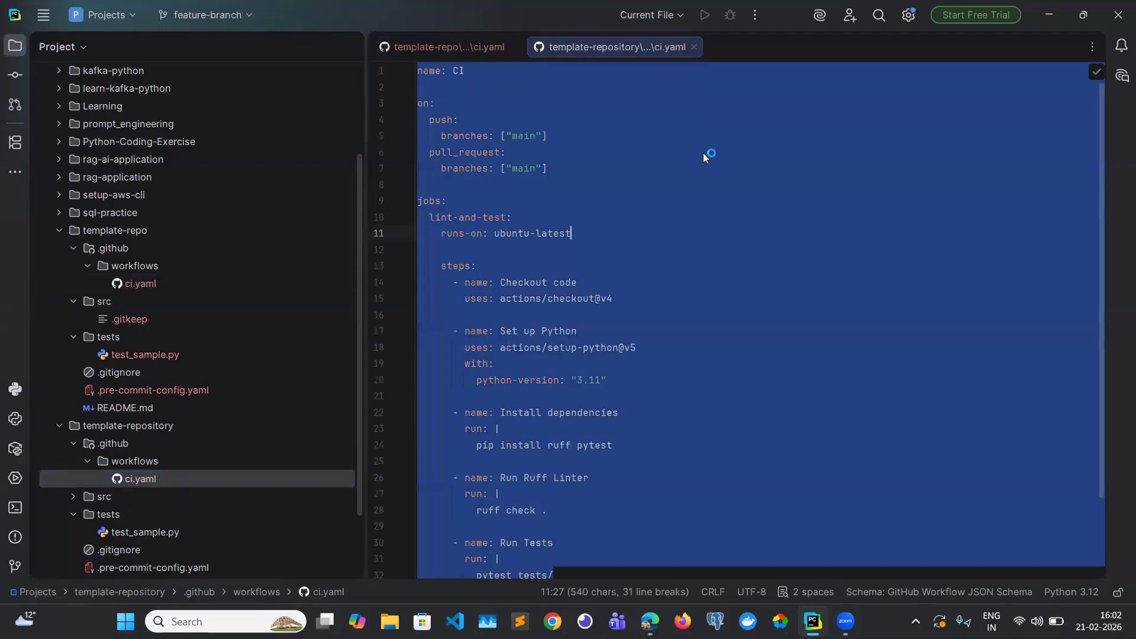
click(690, 47)
key(ctrl+v)
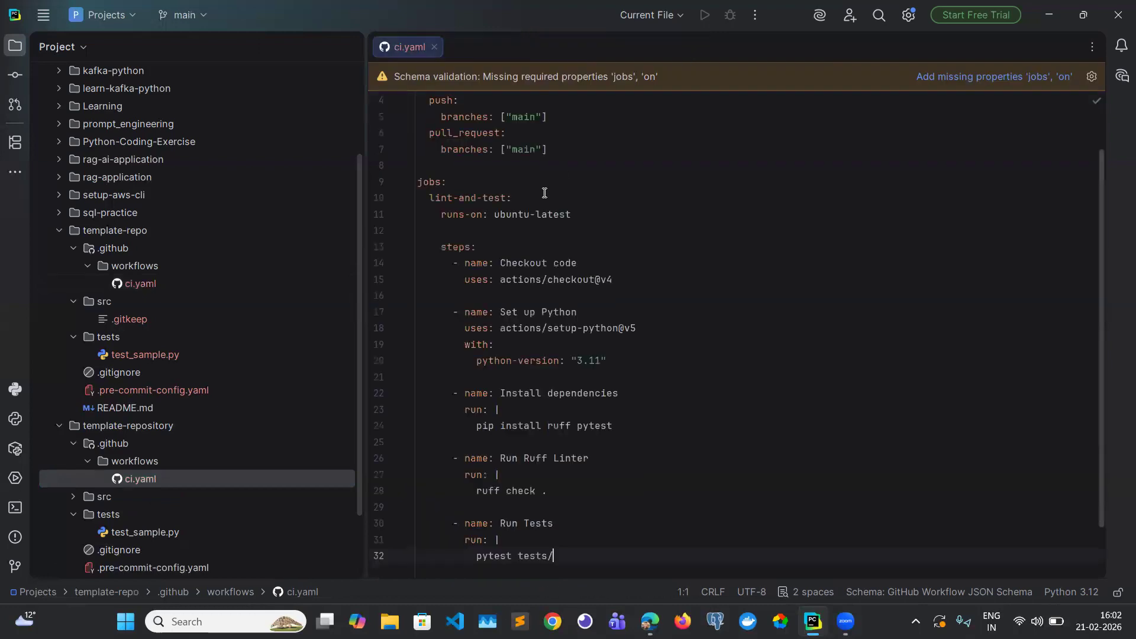
Review the ci.yaml workflow's triggers and job steps, including the dependency installation, Ruff linter and pytest commands.
scroll(544, 192, up, 1)
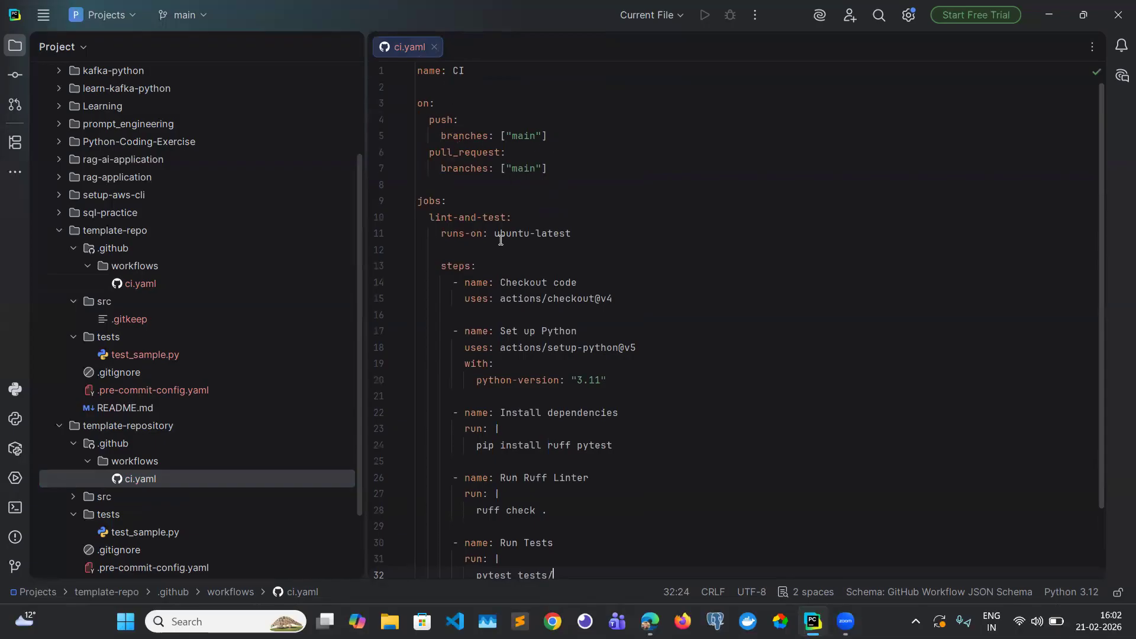
scroll(501, 240, down, 1)
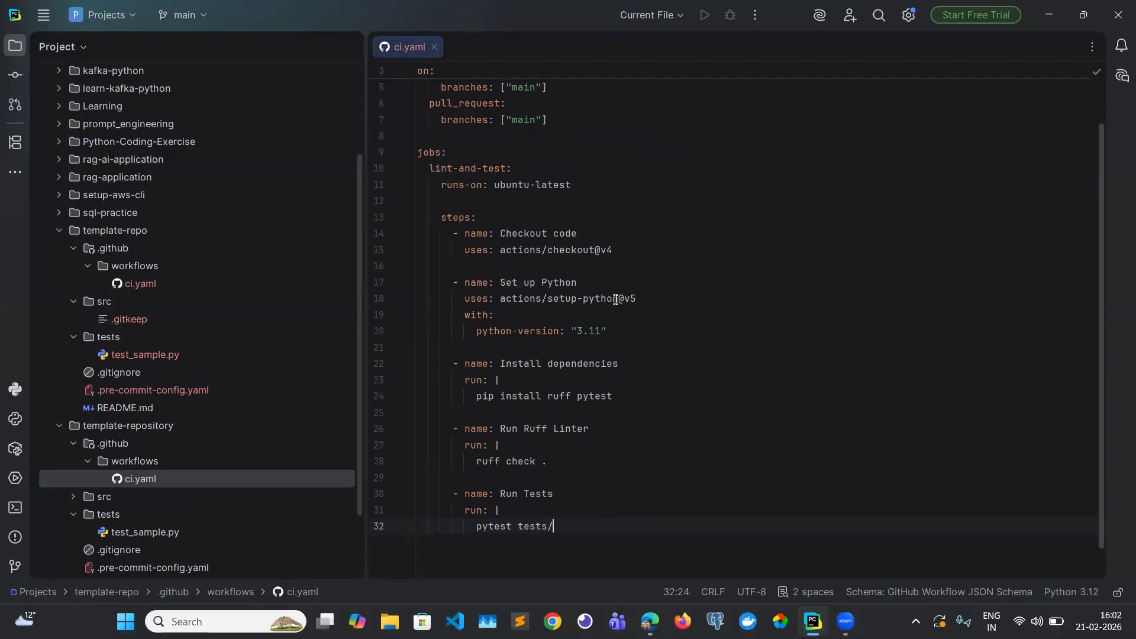
double_click(557, 397)
click(583, 397)
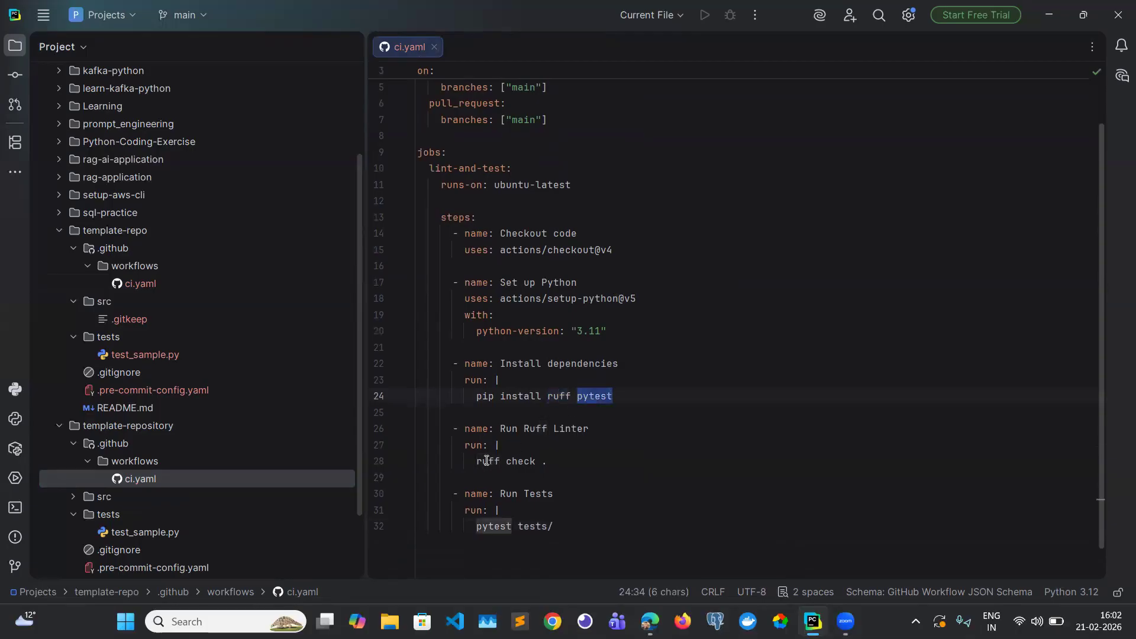
double_click(521, 461)
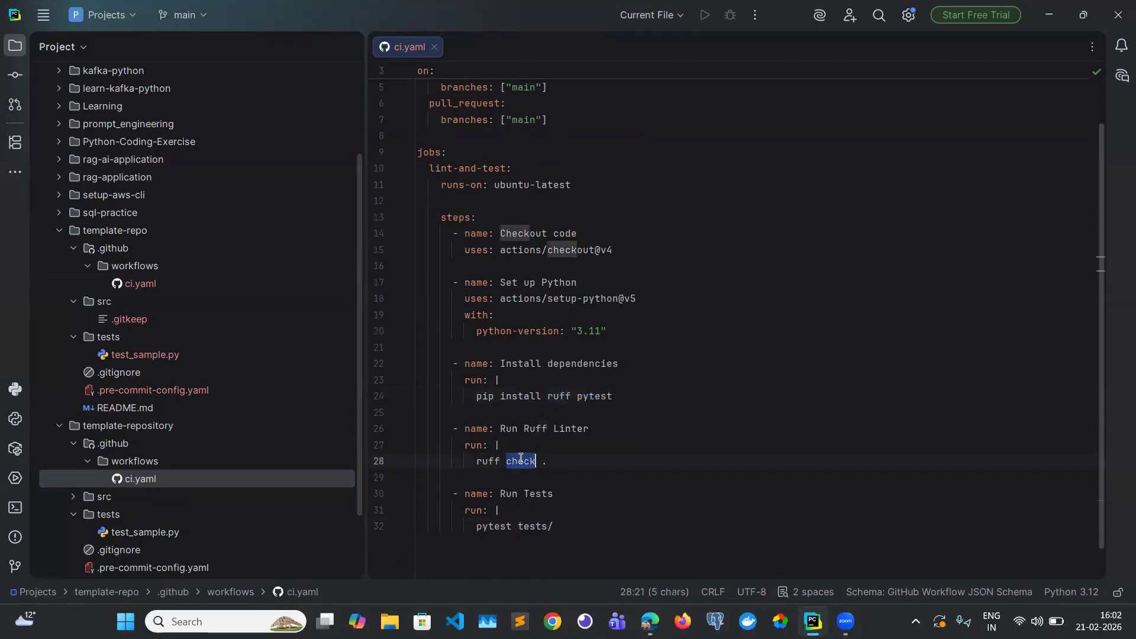
double_click(531, 521)
click(629, 406)
scroll(630, 405, down, 1)
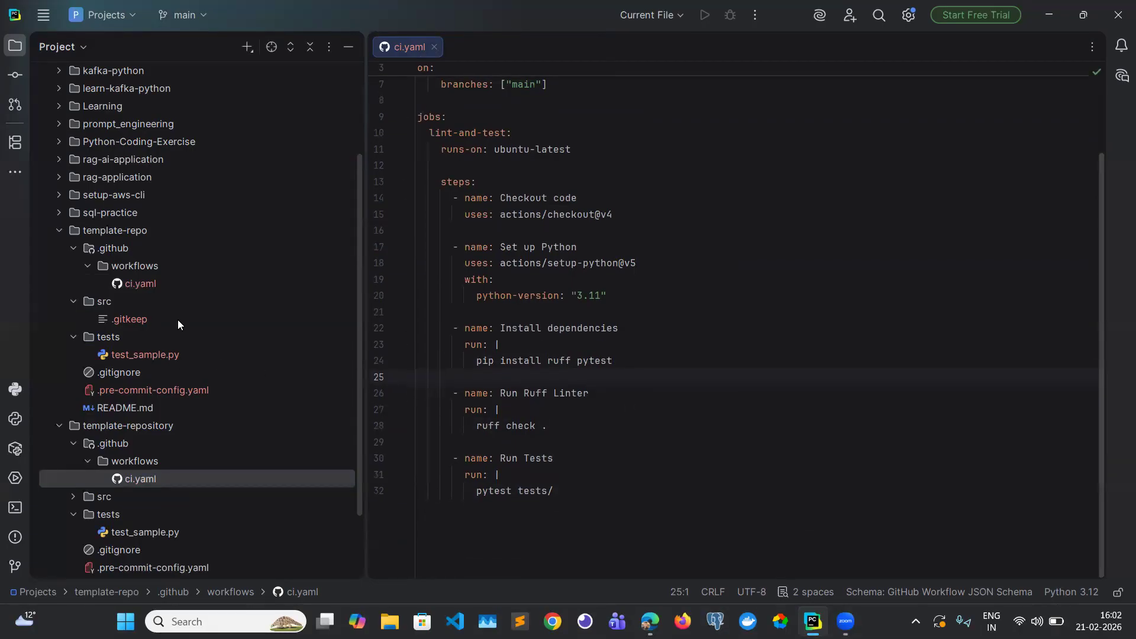
Close ci.yaml and collapse the template-repository folder and template-repo's .github, src and tests folders.
click(59, 425)
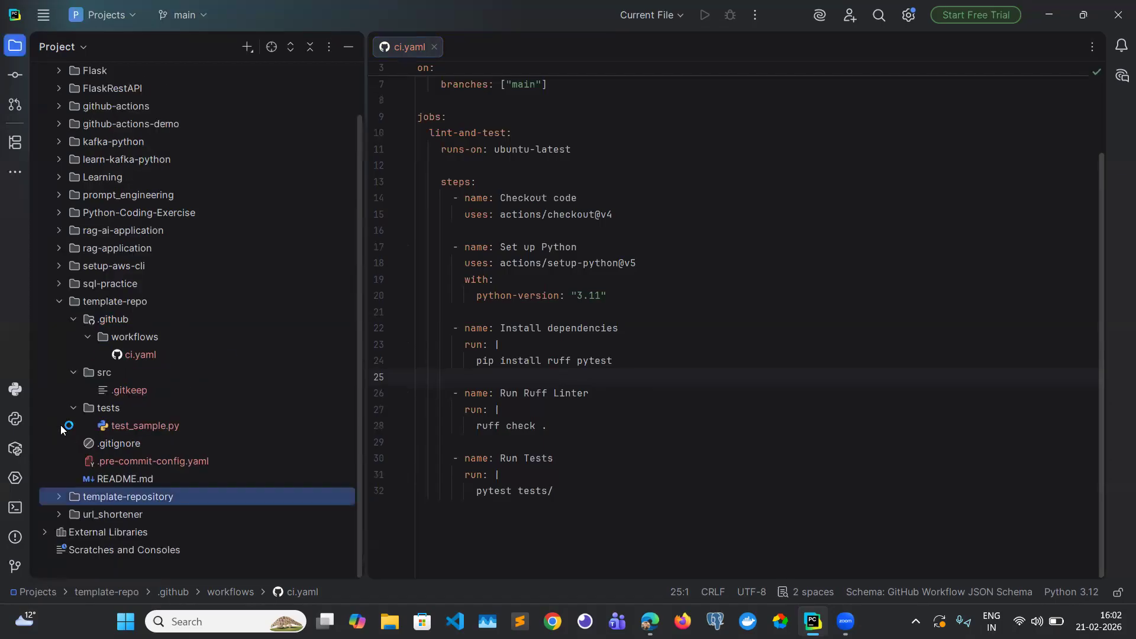
click(434, 47)
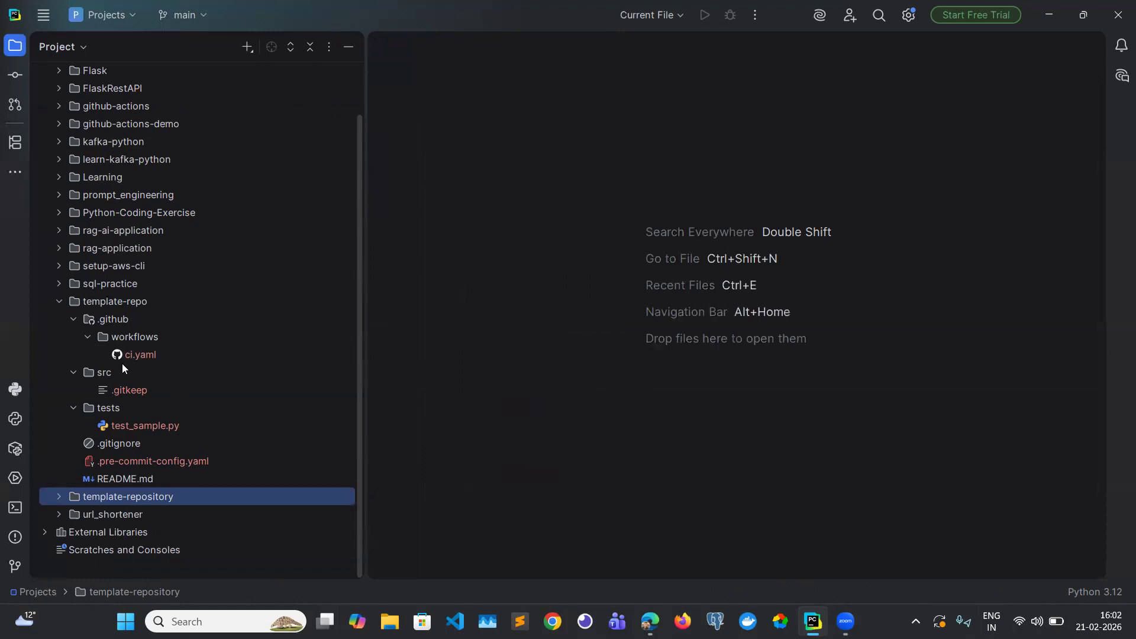
click(72, 318)
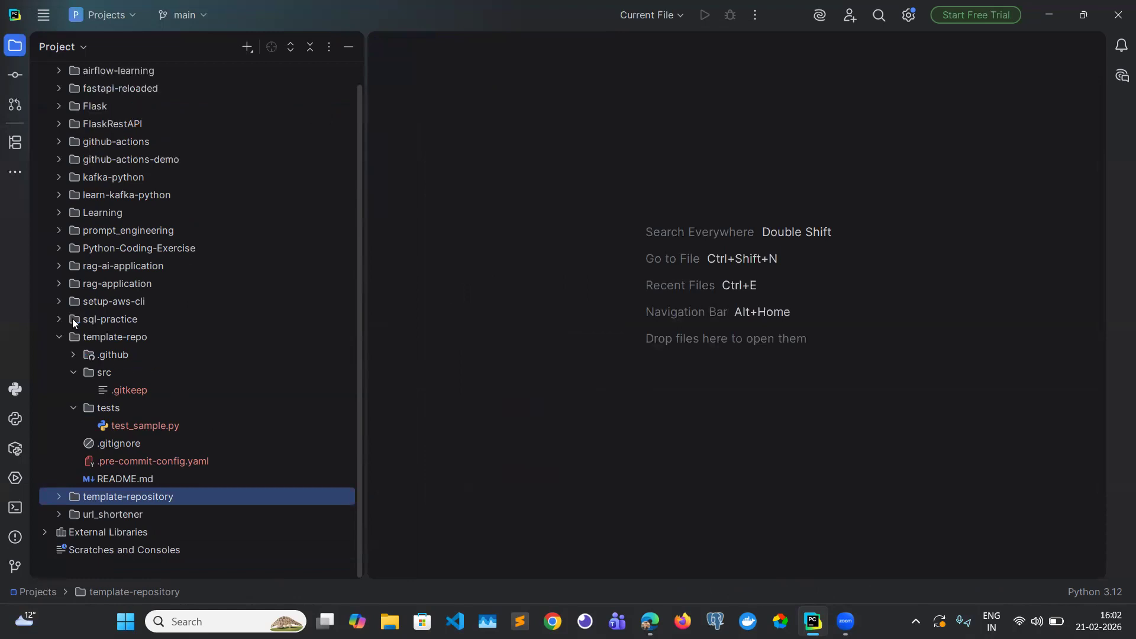
click(73, 373)
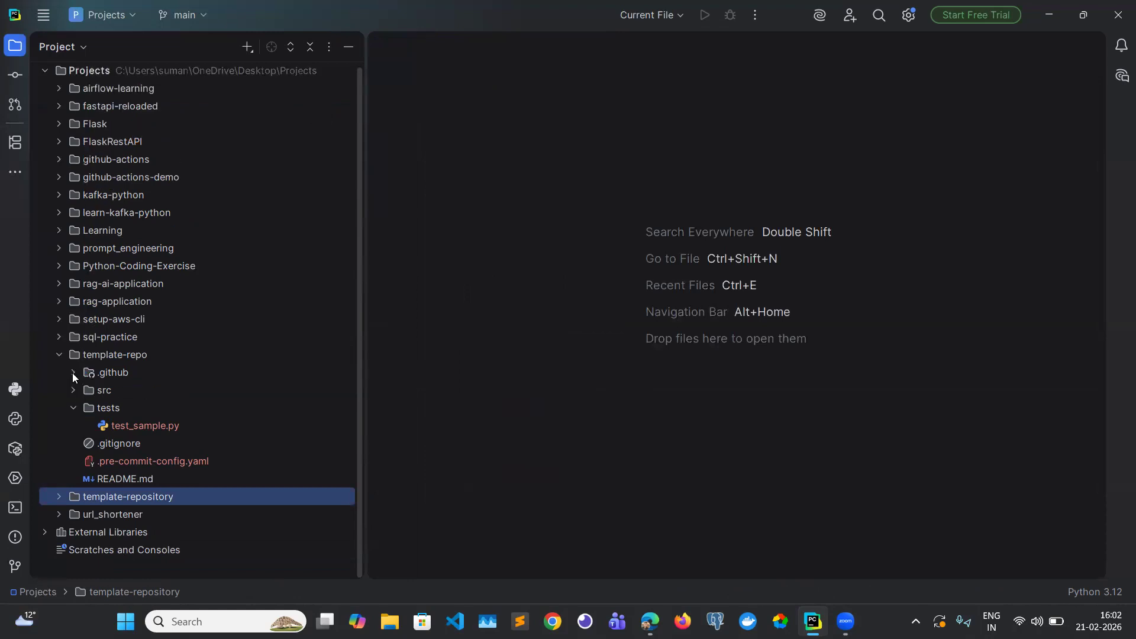
click(74, 407)
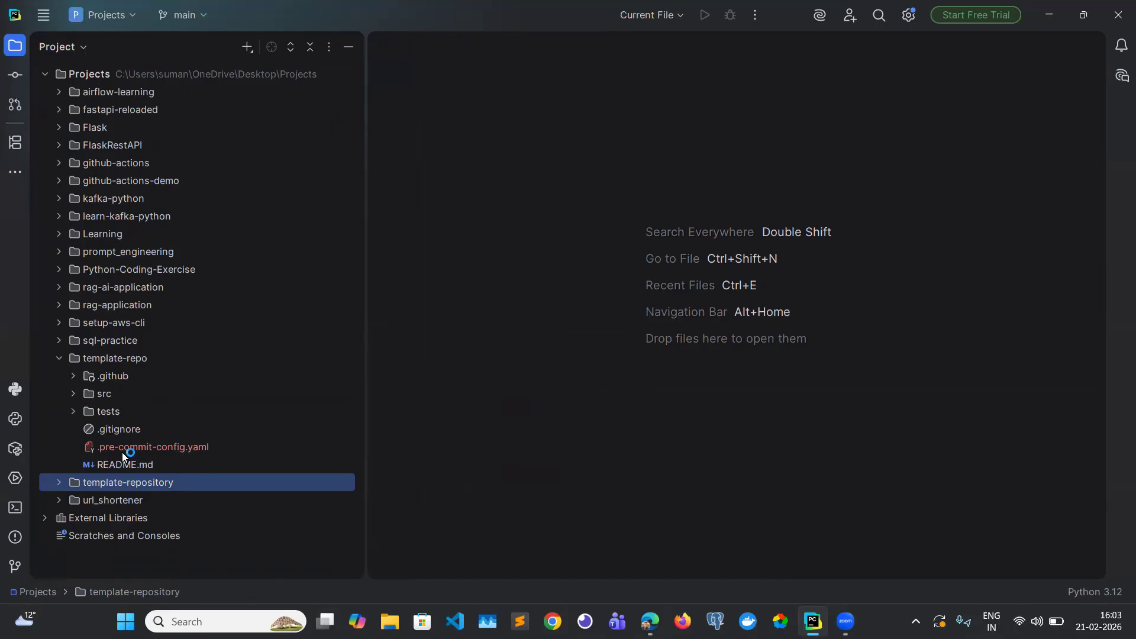
Check the Git status of template-repo in the terminal.
click(16, 508)
text(git status)
key(Return)
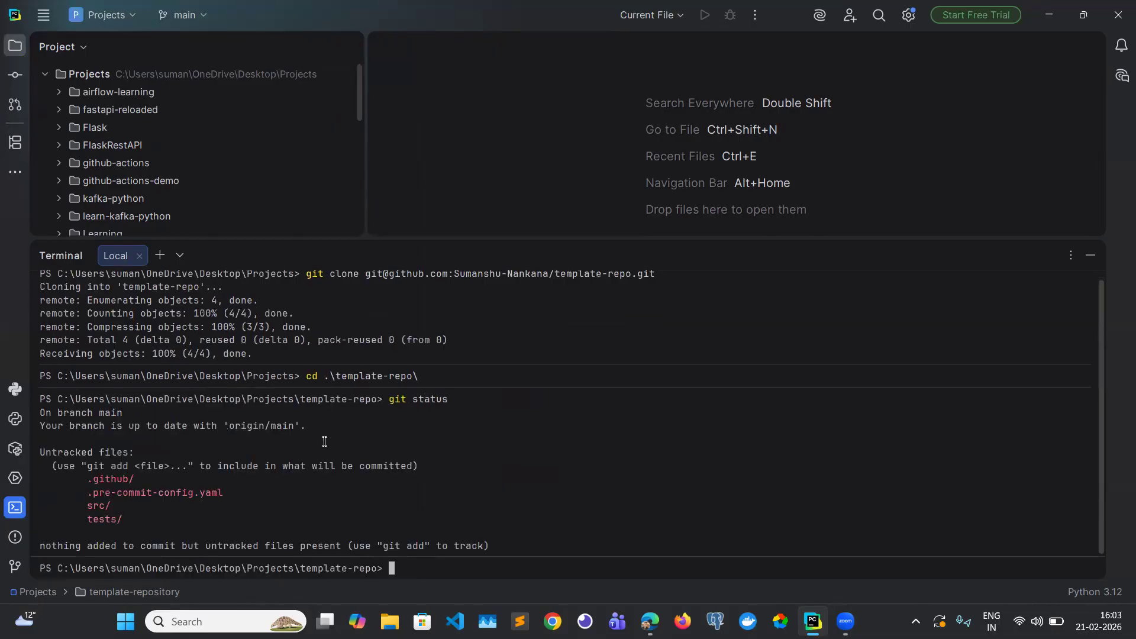
Stage the .github folder, .pre-commit-config.yaml, and the src and tests folders of template-repo in Git.
text(git add .\.github\)
key(Return)
text(git add .\.pre-commit-config.yaml)
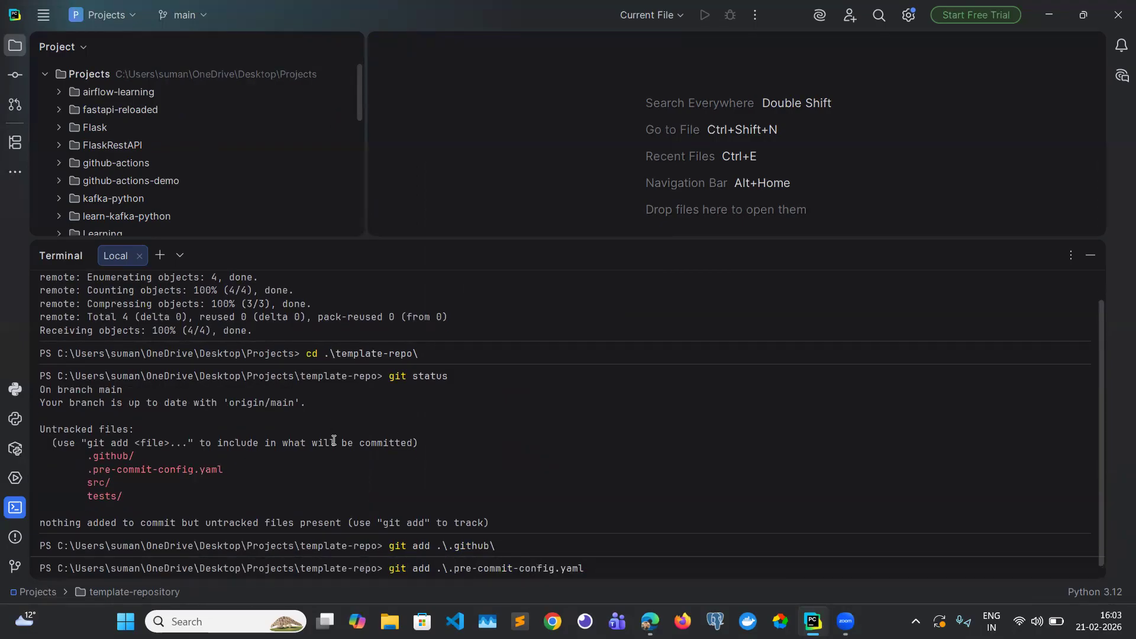
key(Return)
text(git add src)
key(Tab)
key(Return)
text(git add .\tests)
key(Tab)
key(Return)
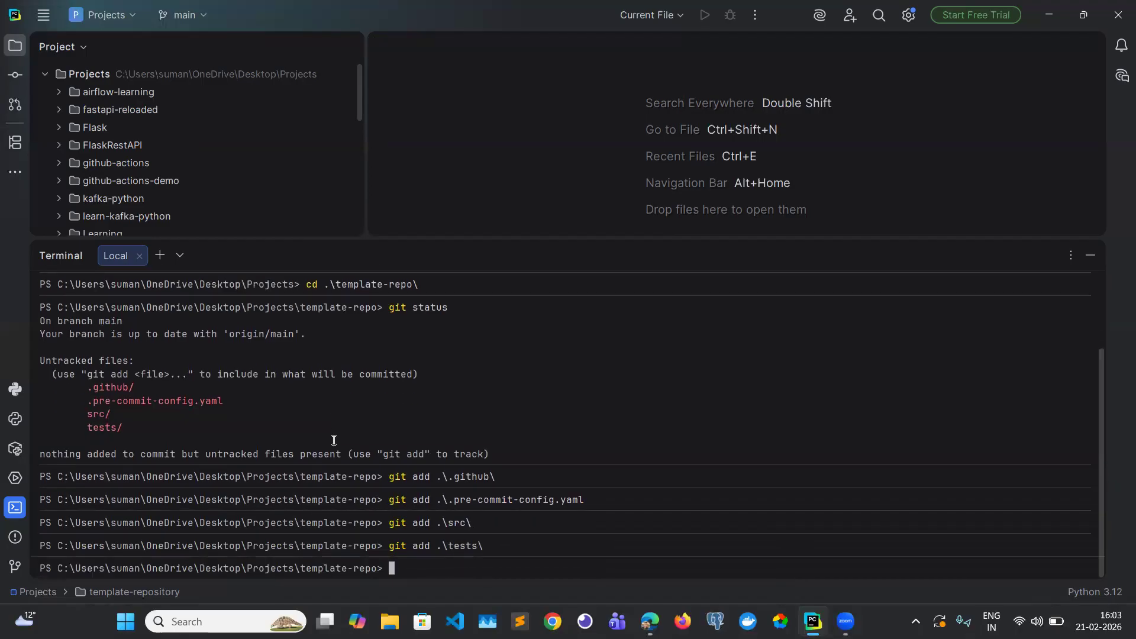
Install the pre-commit hooks in template-repo and check the Git status of the staged files.
text(pre-commit install)
key(Return)
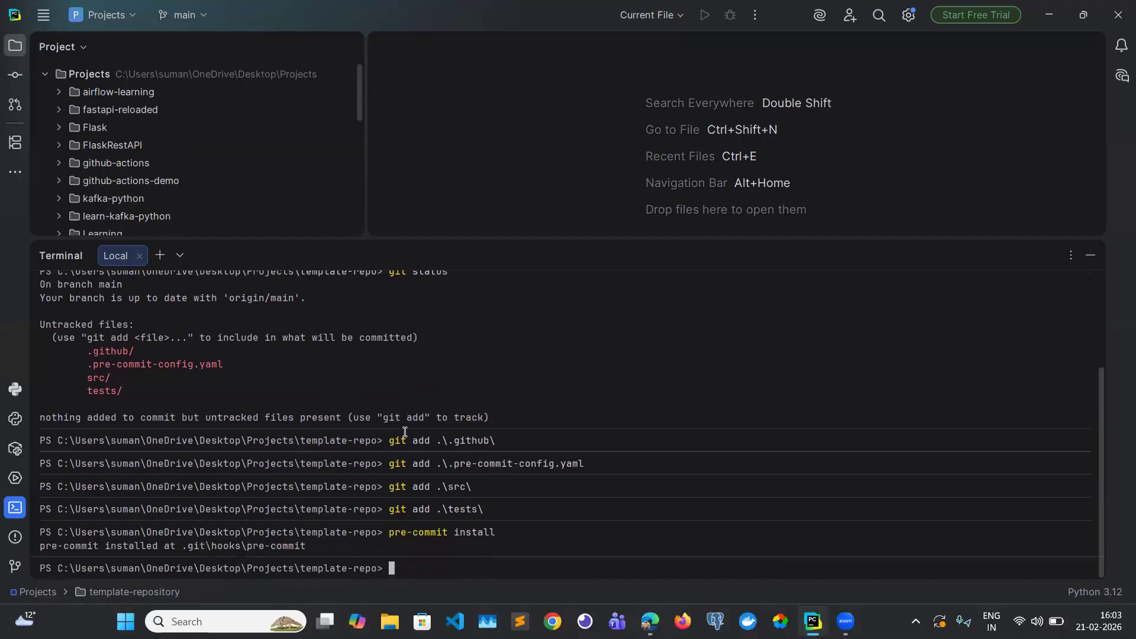
text(git status)
key(Return)
Commit the staged files with the message "added template content".
text(git commit -m "added)
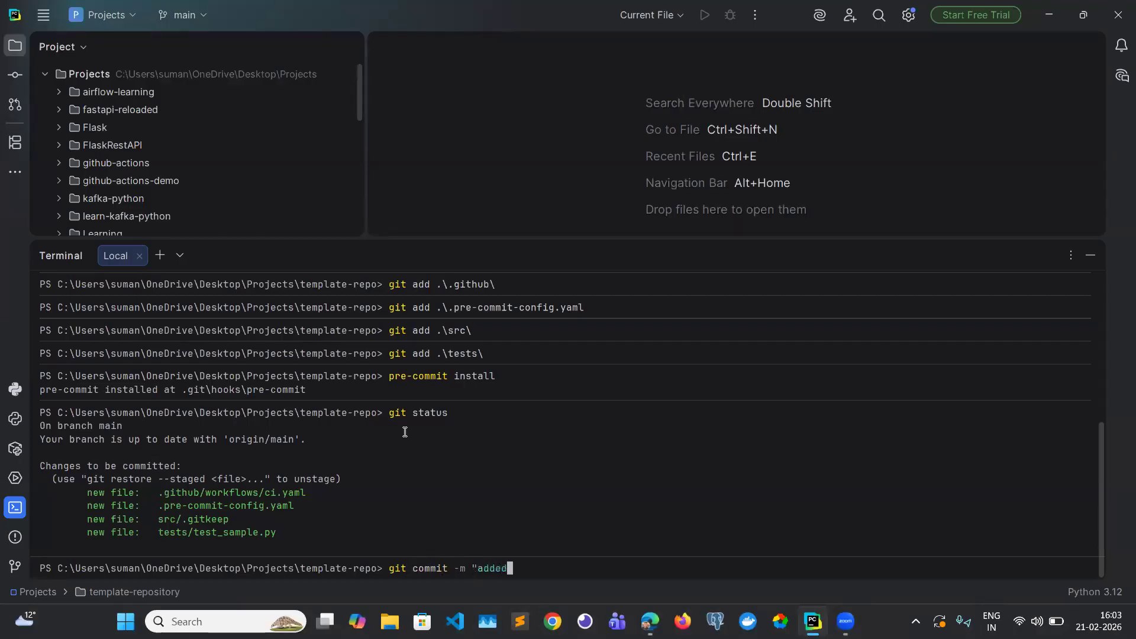
text( template content")
key(Return)
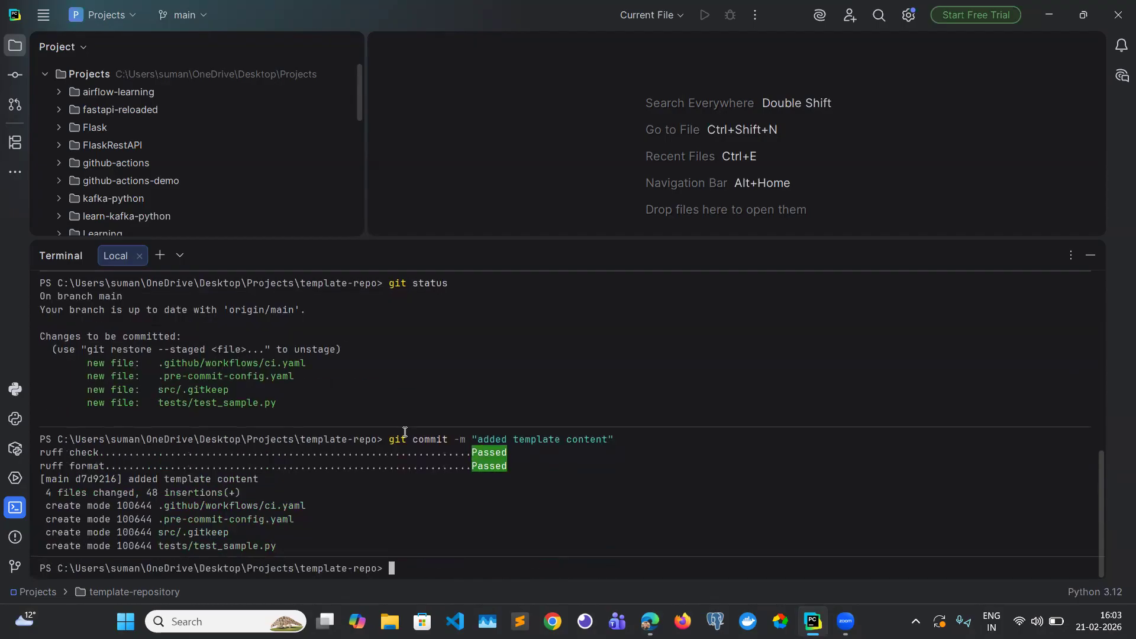
Push the main branch to origin and set it as the upstream.
text(git push -u origin main)
key(BackSpace)
key(BackSpace)
text(in)
key(Return)
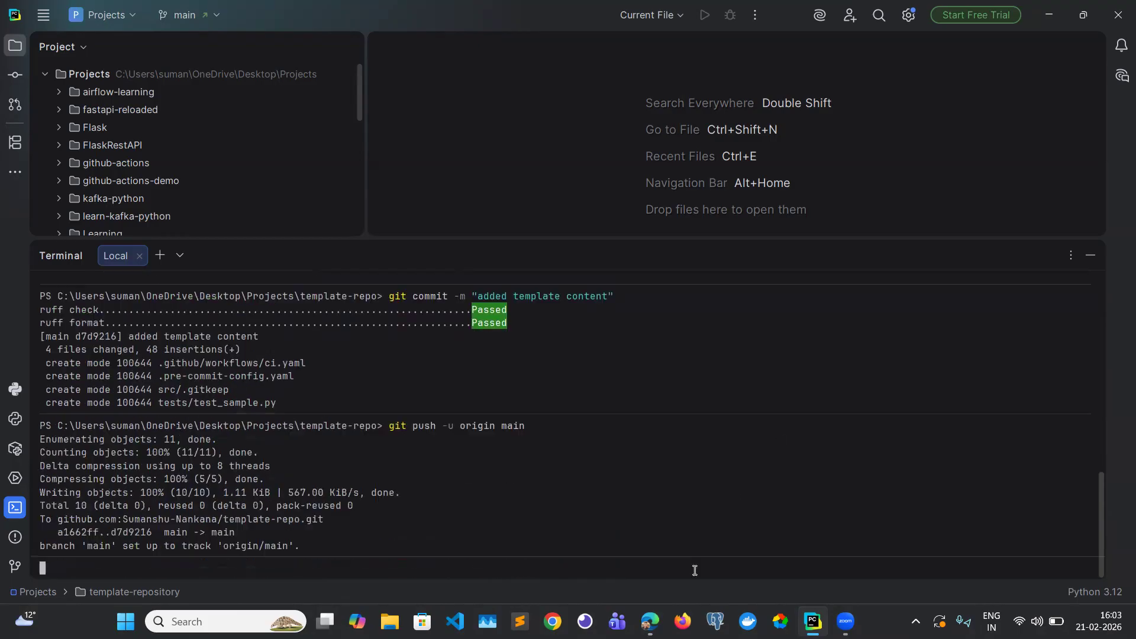
Switch to GitHub in Edge, reload template-repo, and examine the pushed files, the latest commit's CI check and the .github/workflows folder.
click(649, 621)
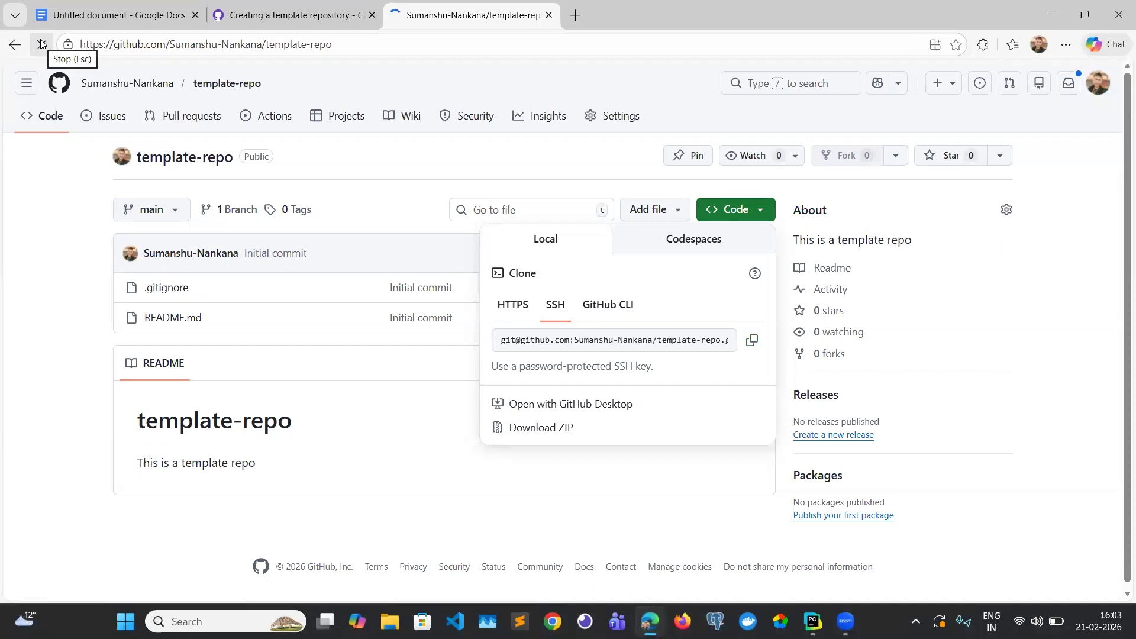
click(41, 45)
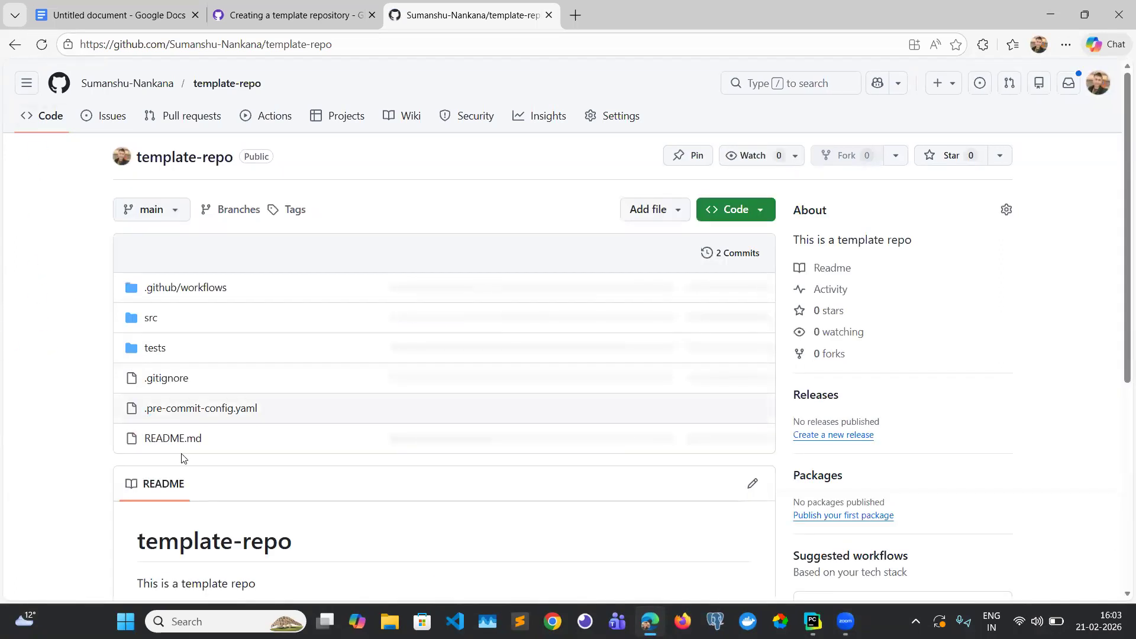
click(372, 253)
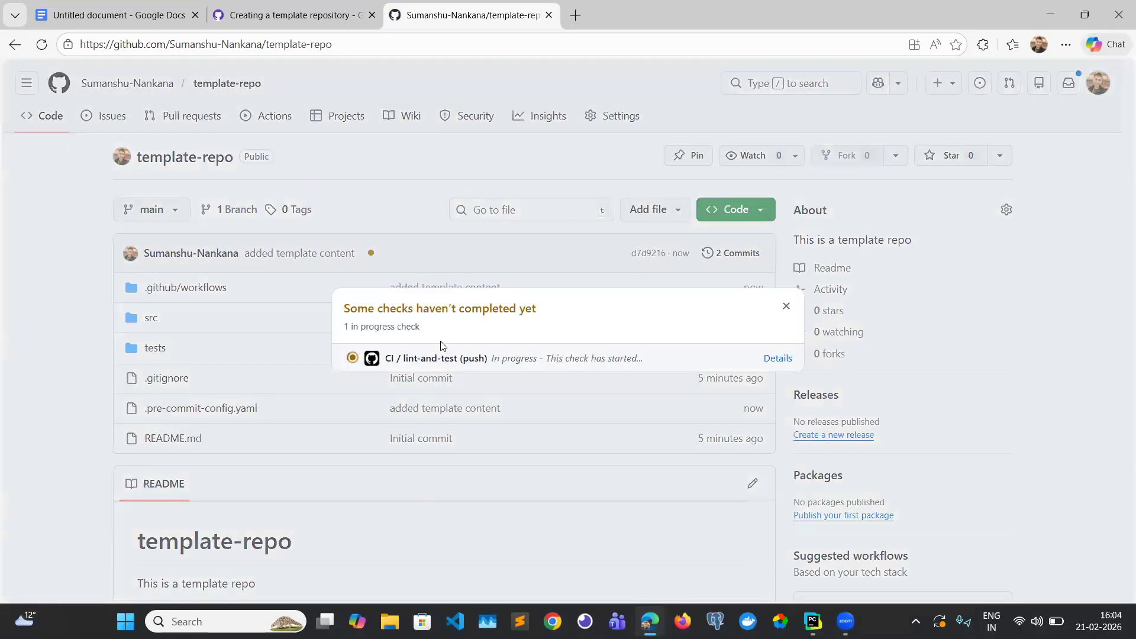
click(786, 306)
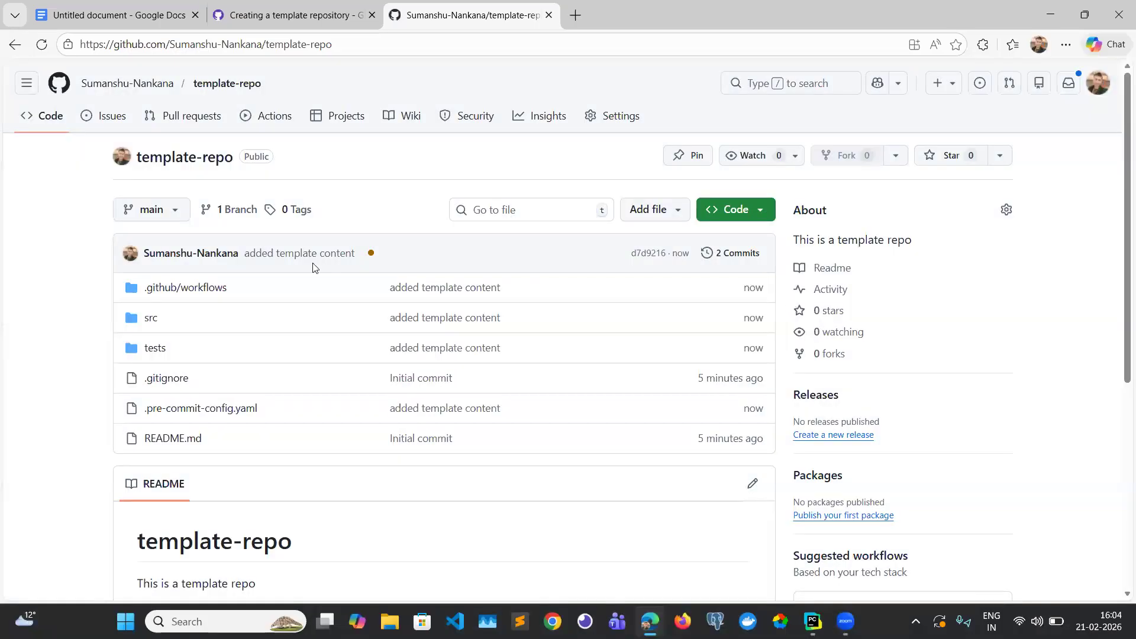
click(186, 287)
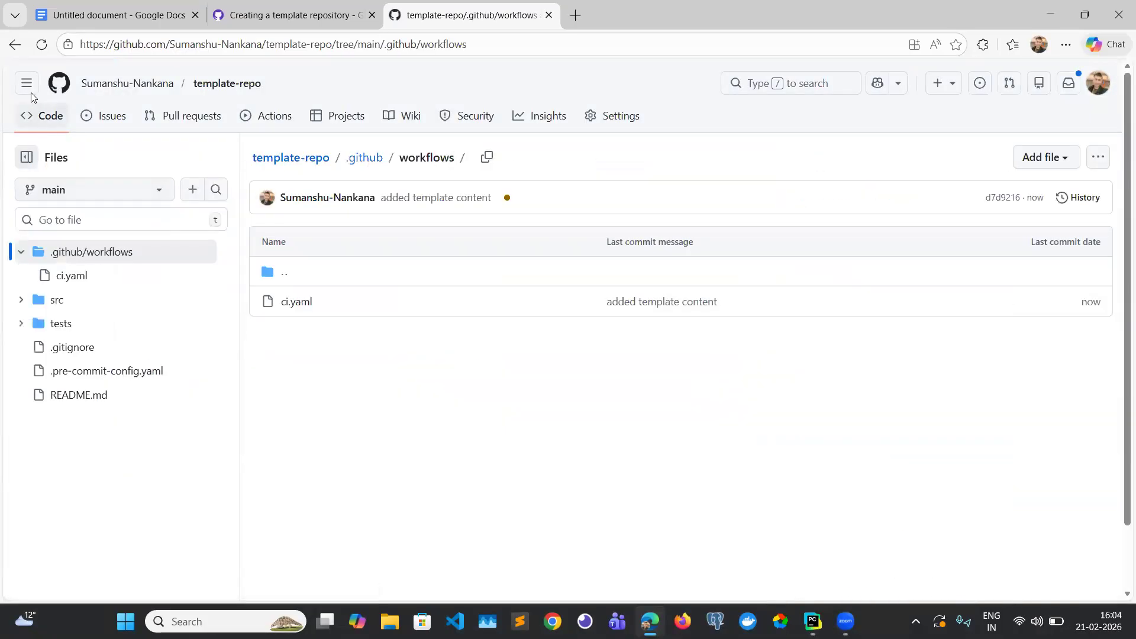
click(14, 45)
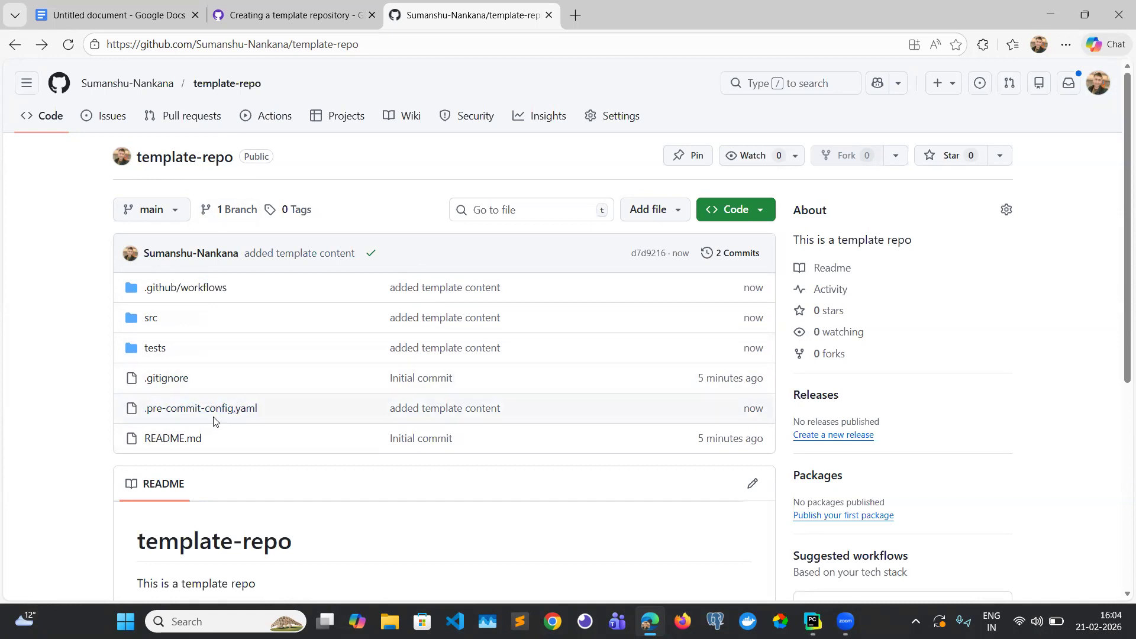
scroll(213, 417, down, 2)
scroll(254, 367, up, 2)
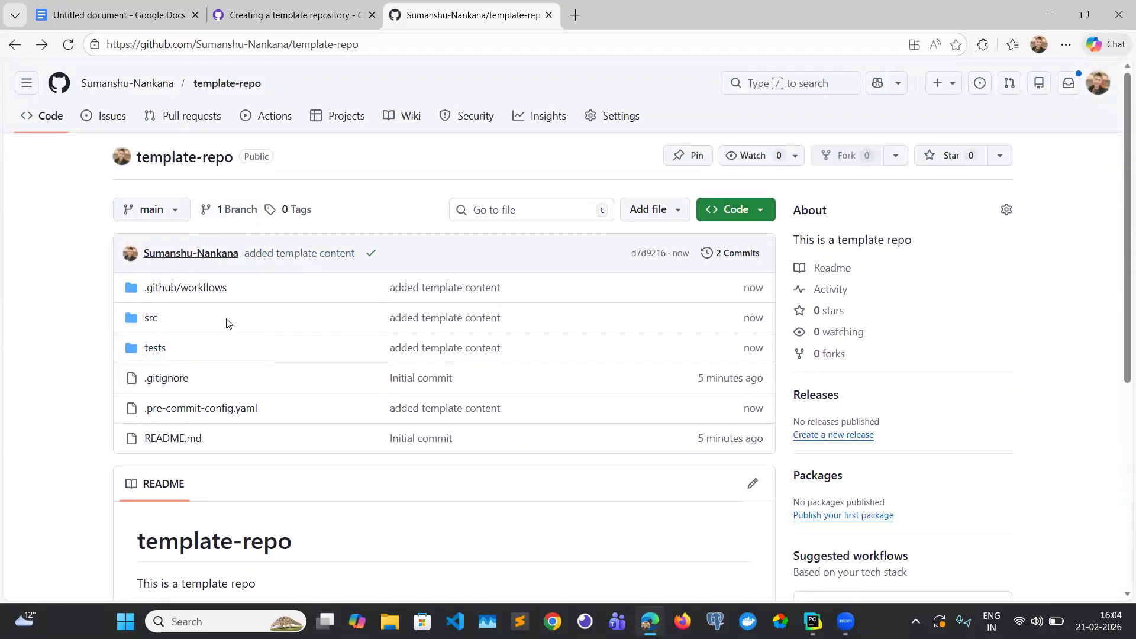
Mark template-repo as a template repository in its settings and check its label on the repository page.
click(624, 117)
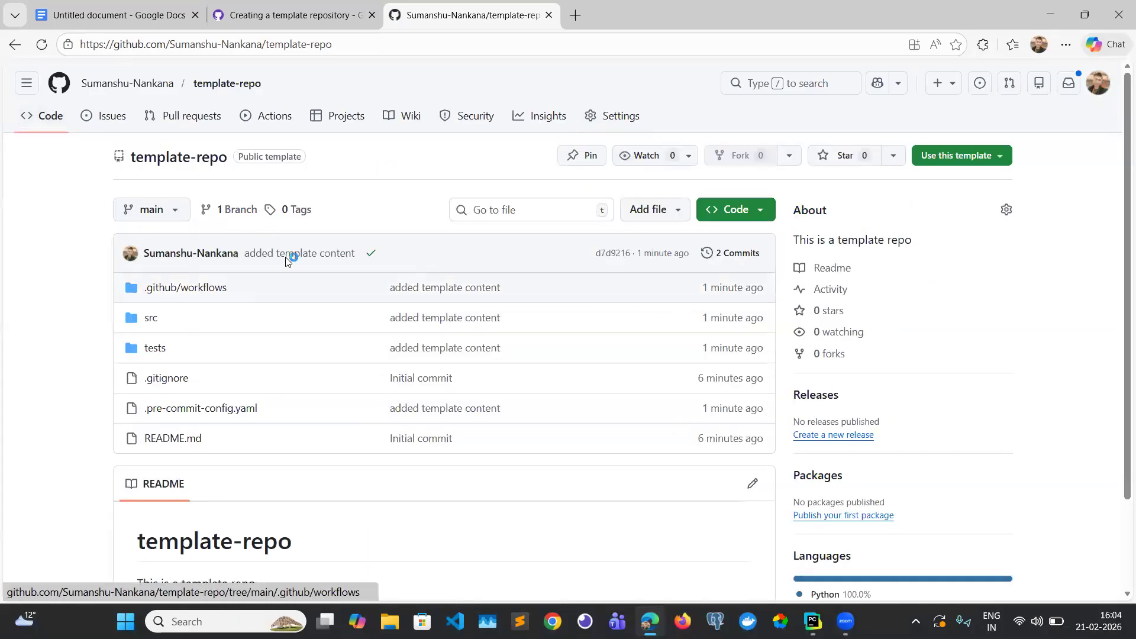
drag(239, 157, 305, 166)
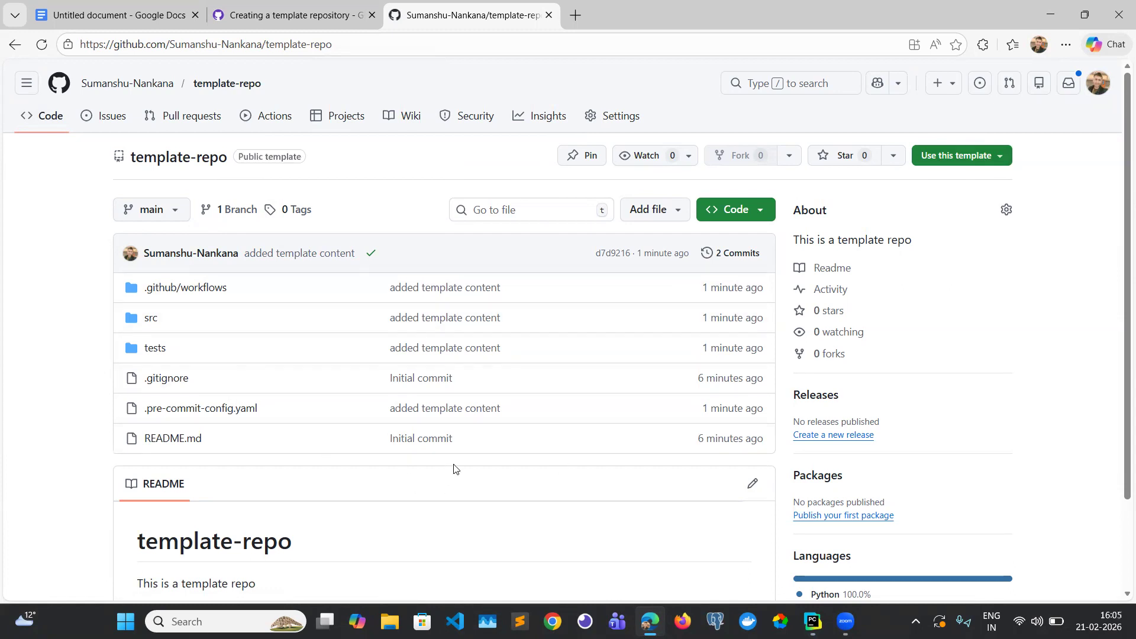
scroll(453, 468, down, 3)
scroll(454, 467, up, 3)
Open the account's repository list and look at the template-repo entry.
click(127, 79)
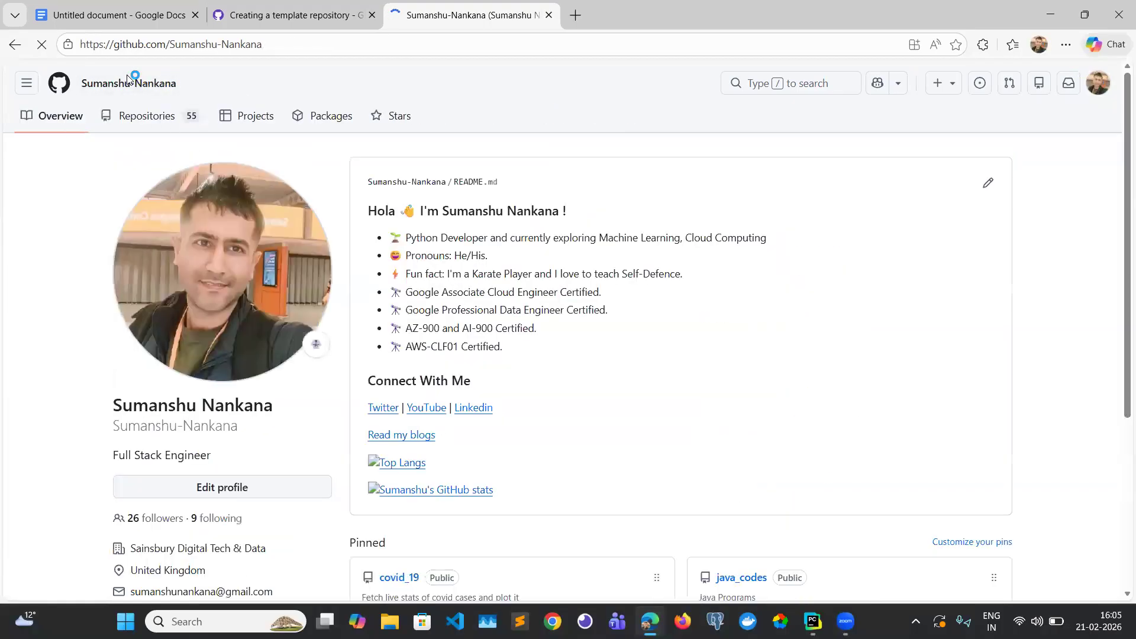
click(145, 115)
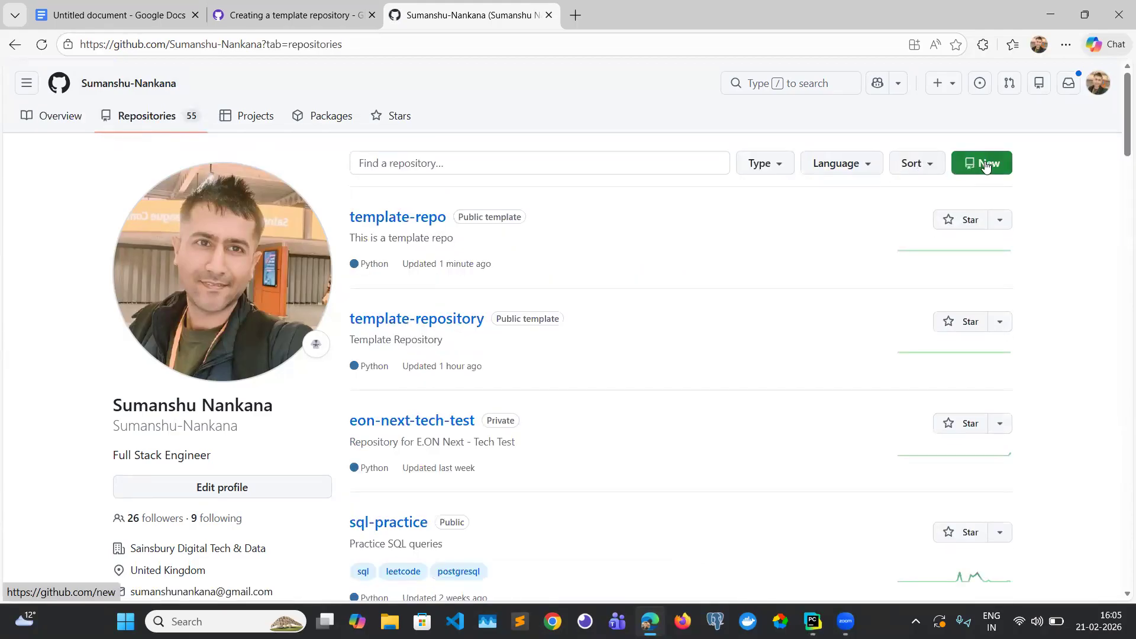
click(403, 228)
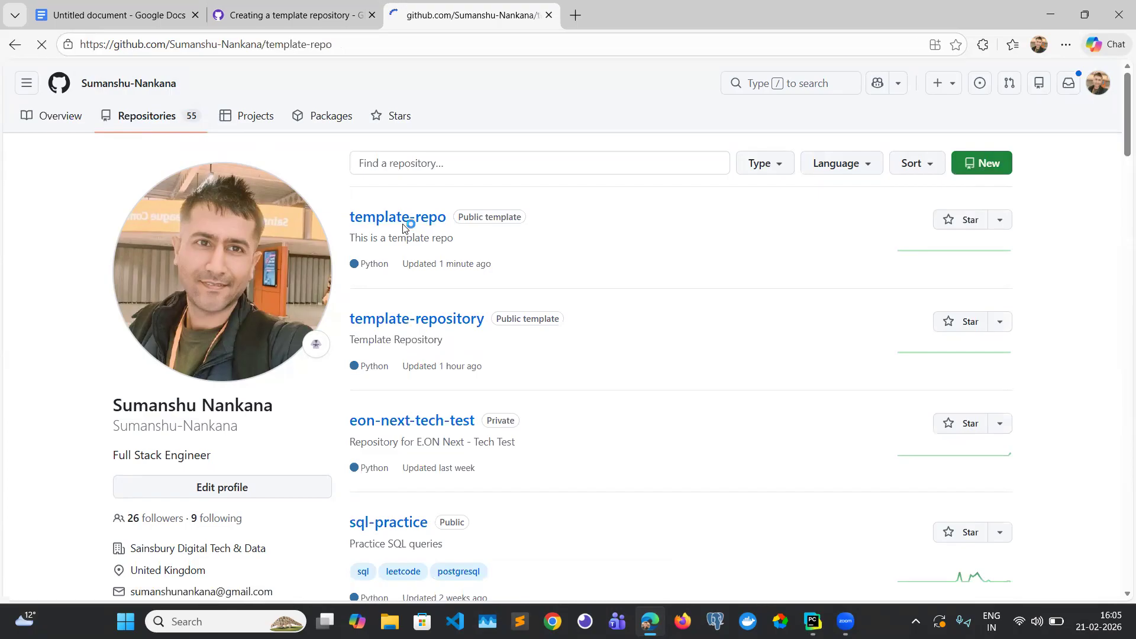
click(155, 85)
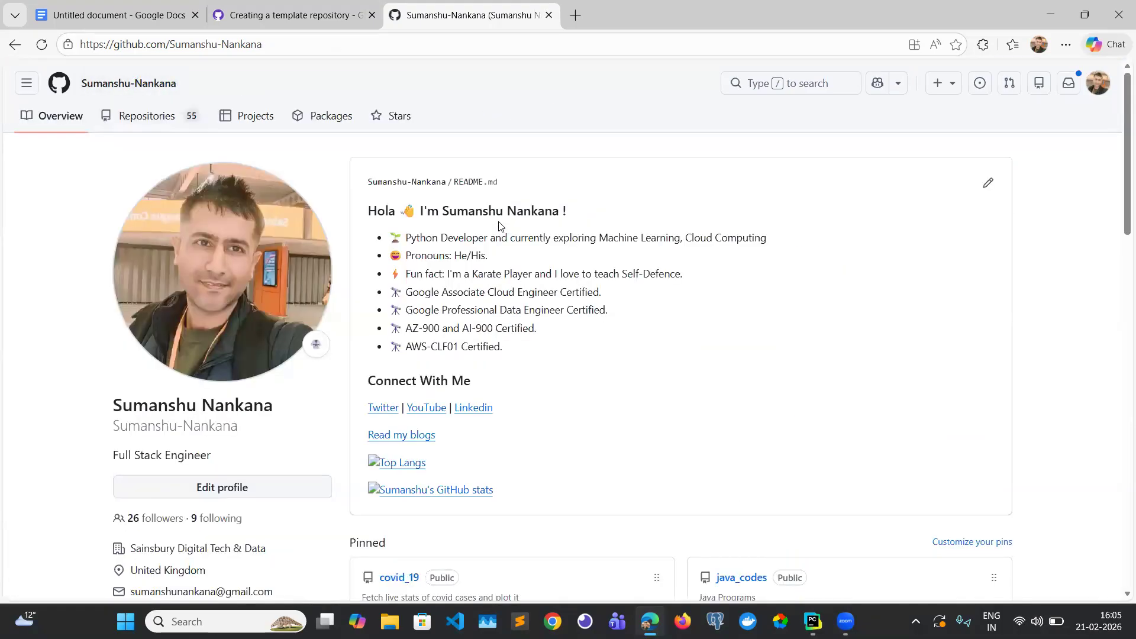
click(183, 114)
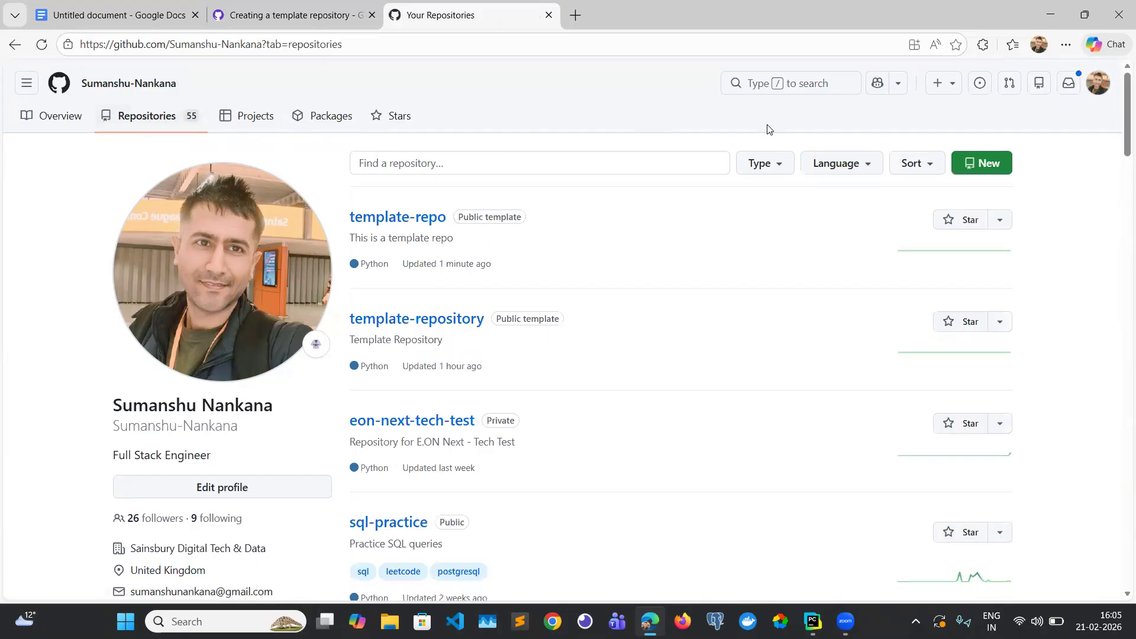
Start a new repository named project-repo, view the templates offered for it, and return to template-repo without creating it.
click(984, 161)
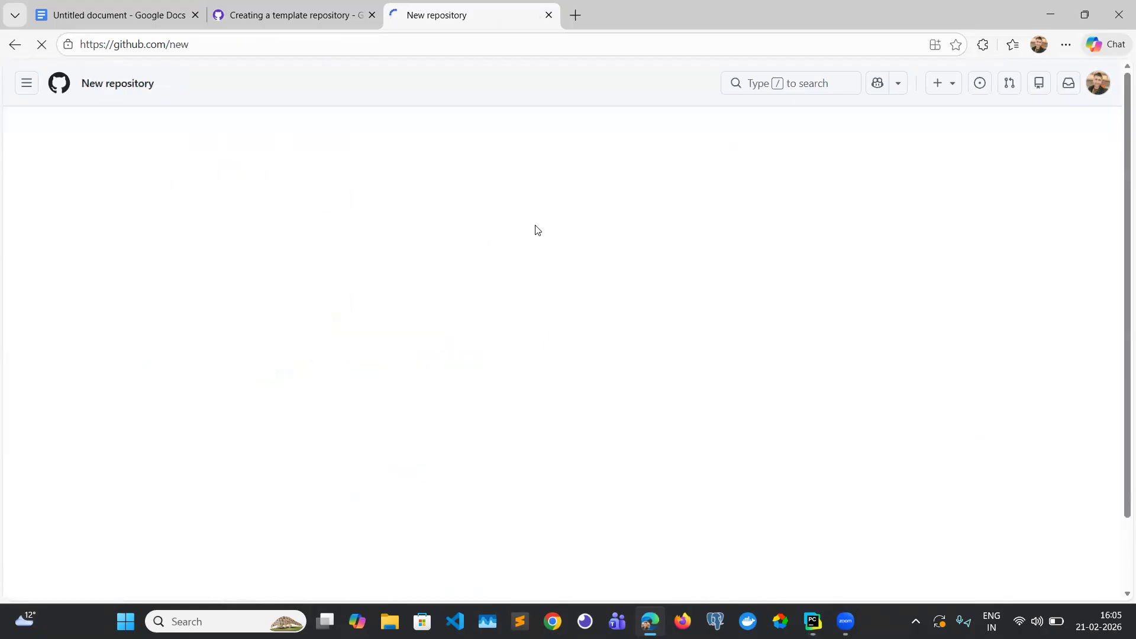
click(531, 258)
text(pro)
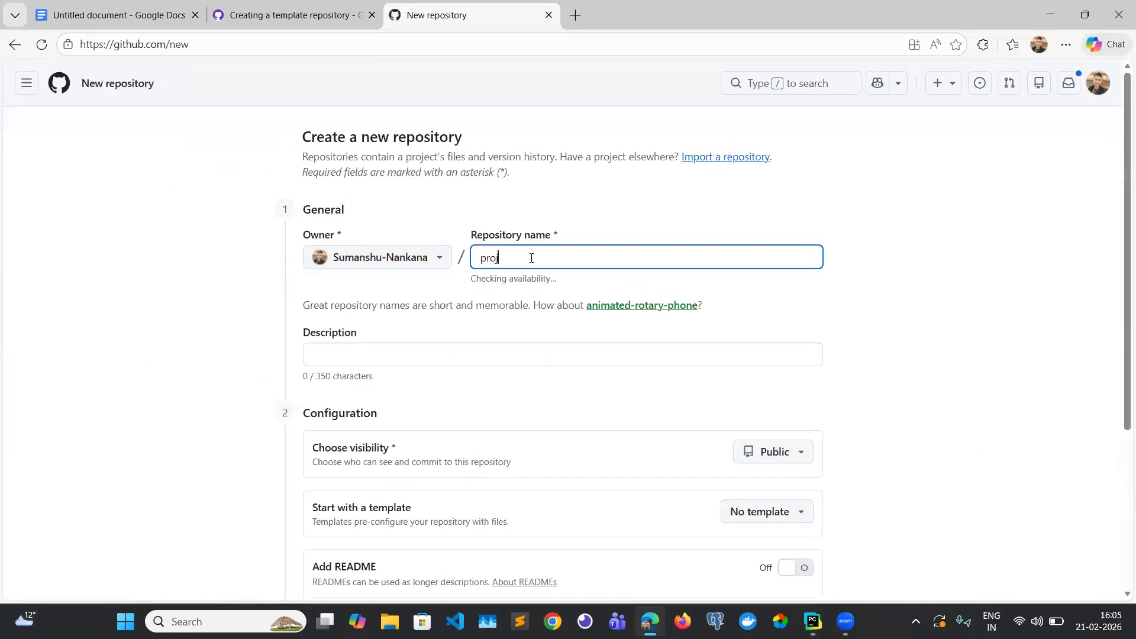
text(ject-repo)
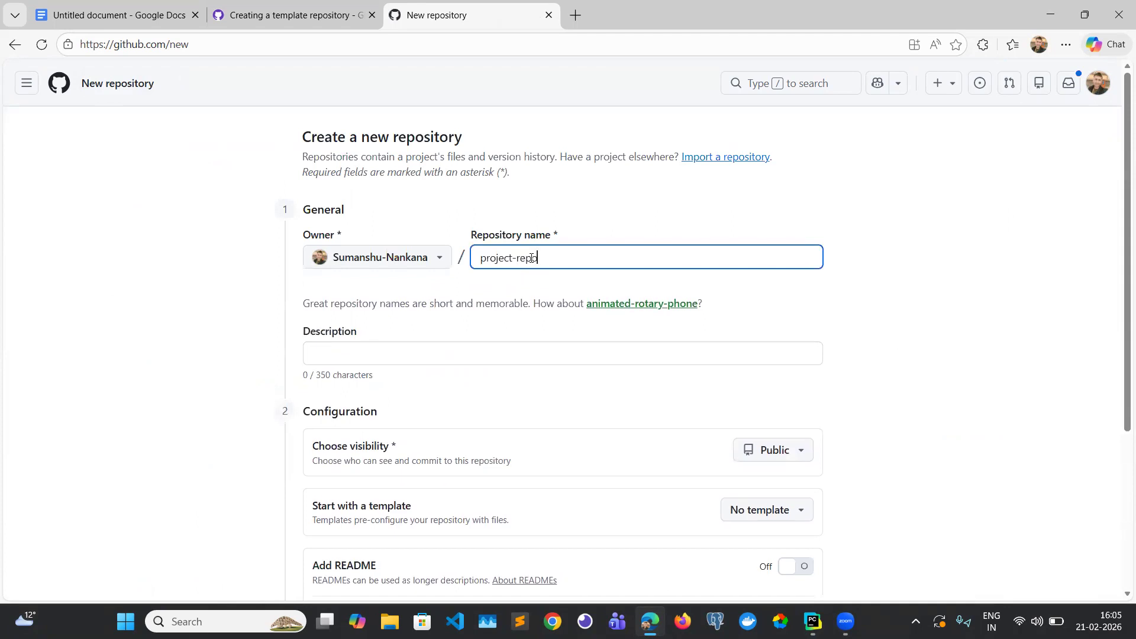
scroll(531, 259, down, 1)
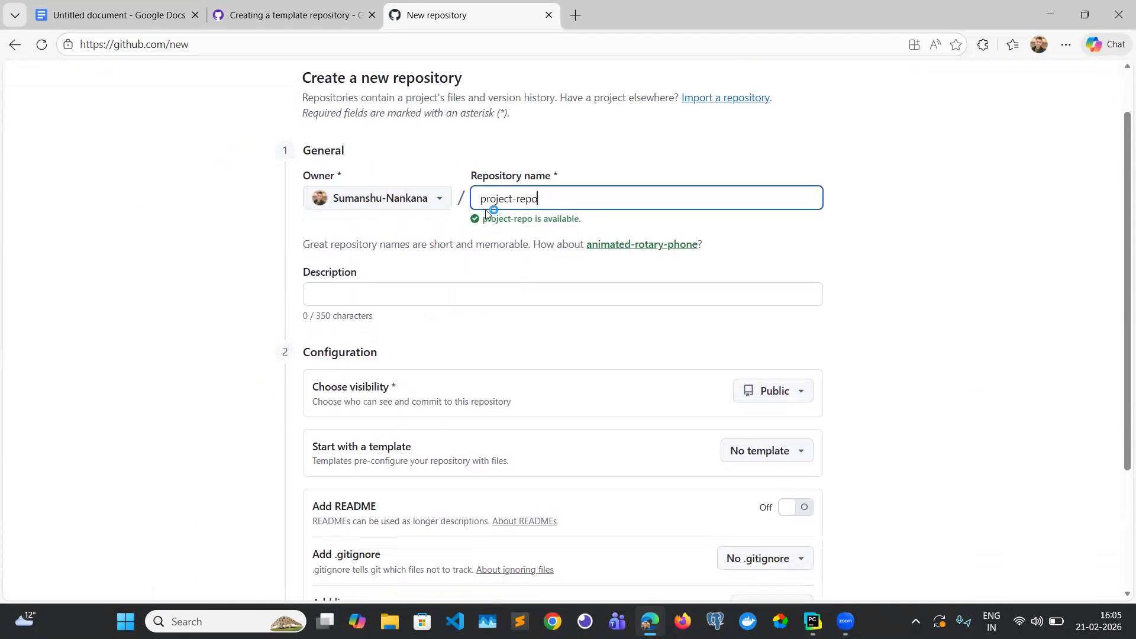
scroll(520, 203, down, 2)
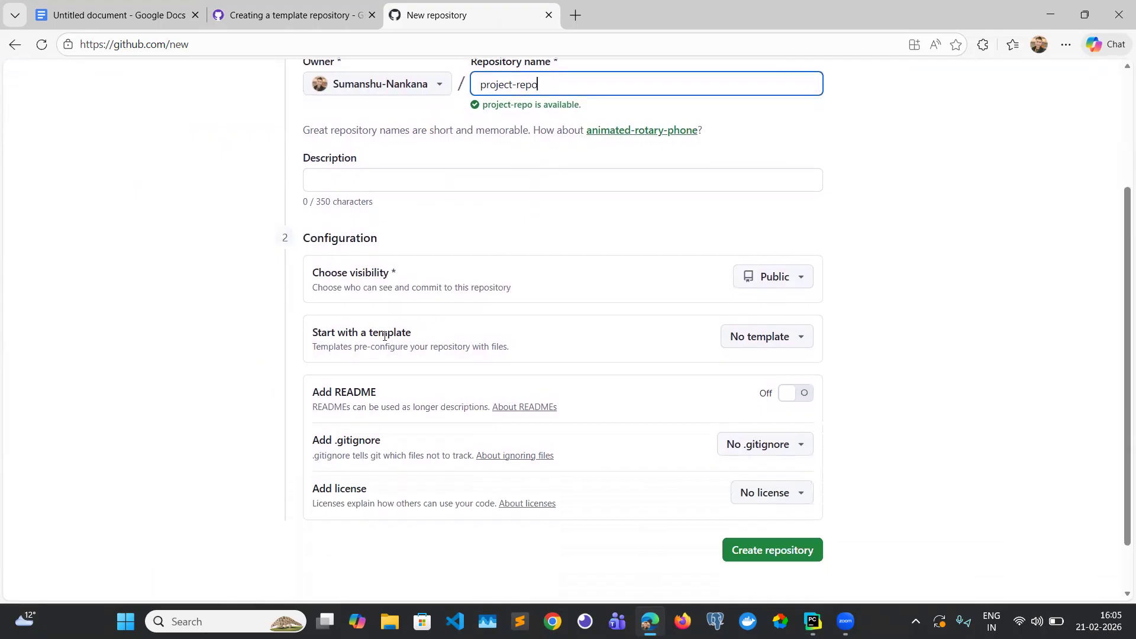
click(791, 336)
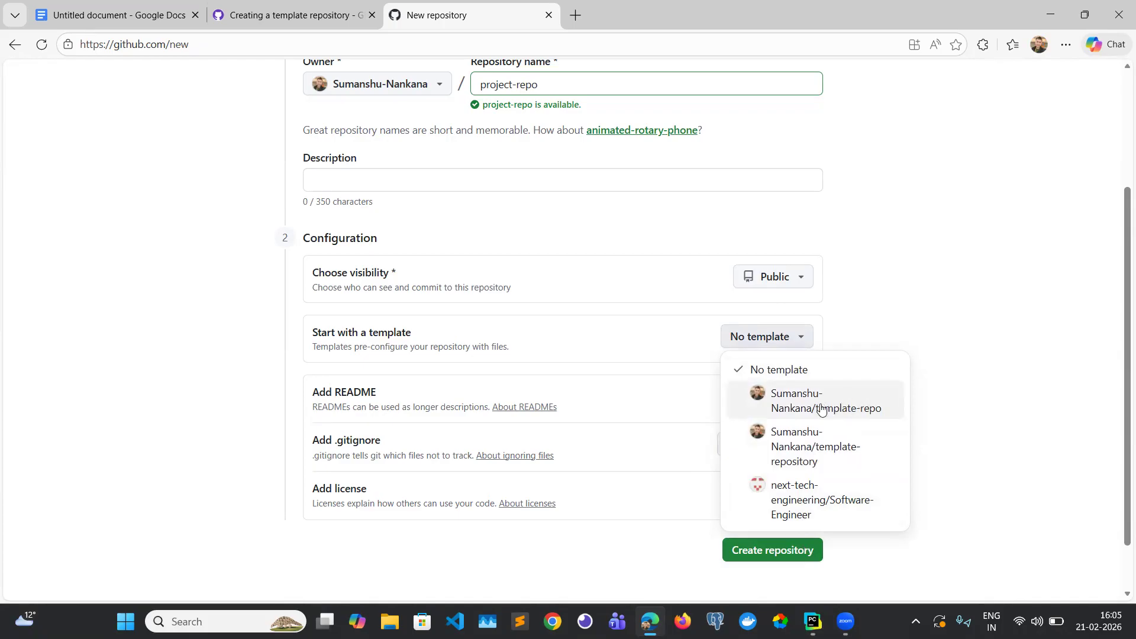
click(919, 312)
scroll(916, 312, up, 4)
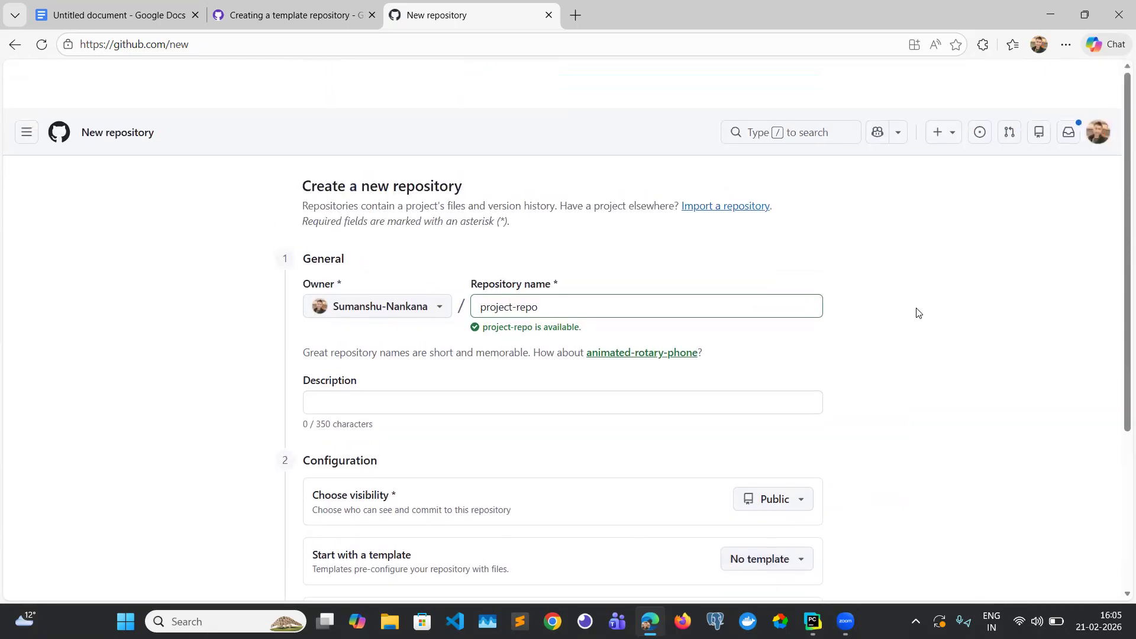
click(14, 45)
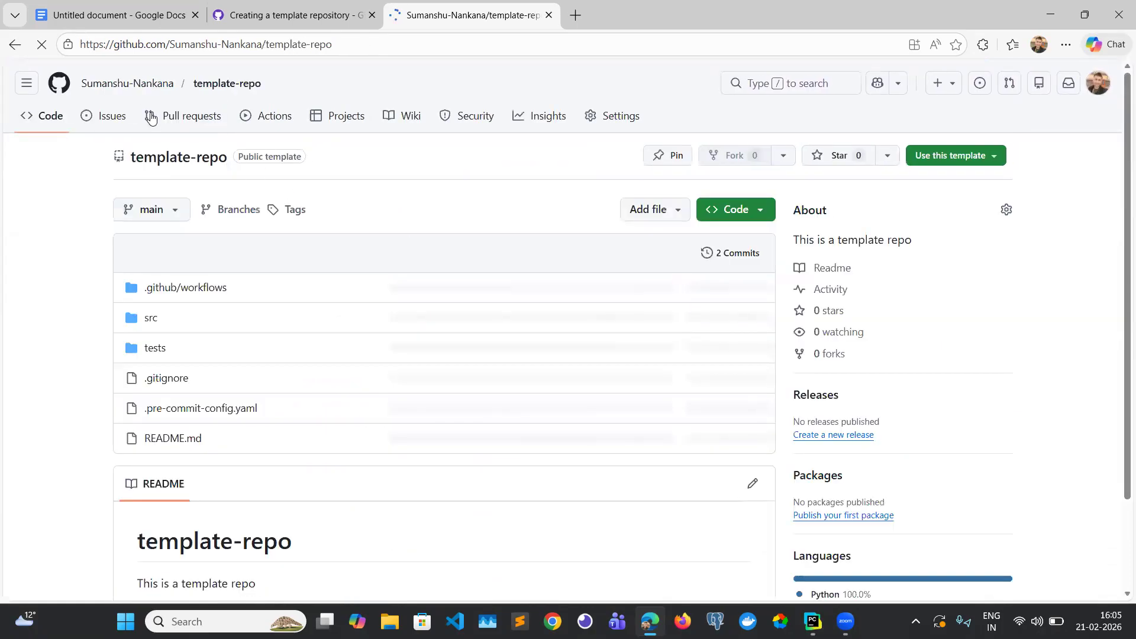
Create a new issue in template-repo titled "This is a dummy issue".
click(113, 116)
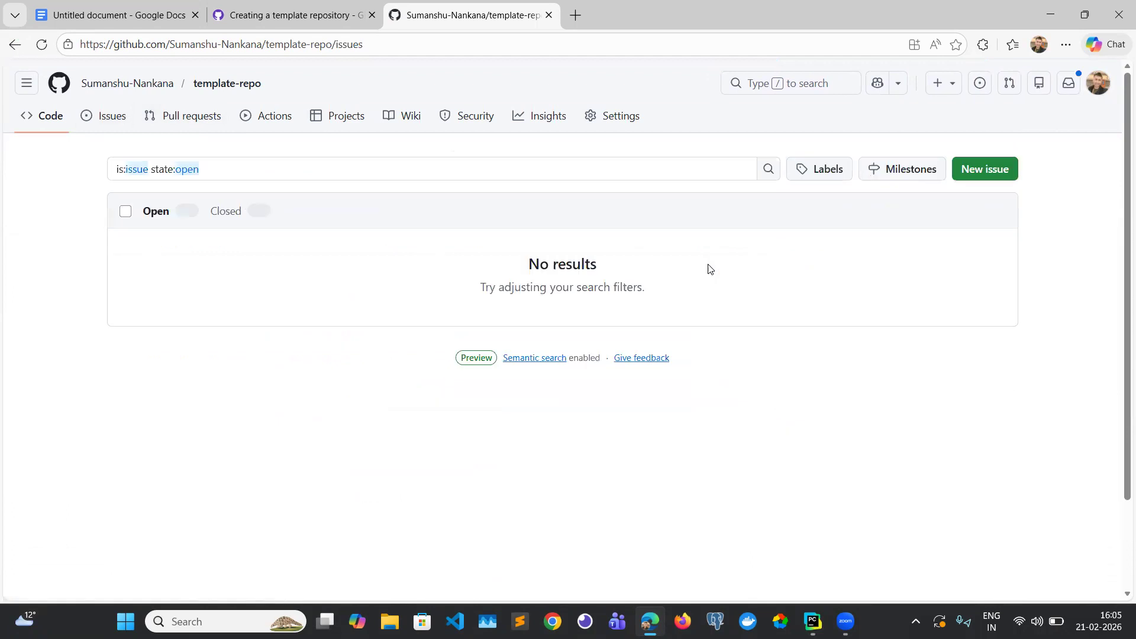
click(985, 169)
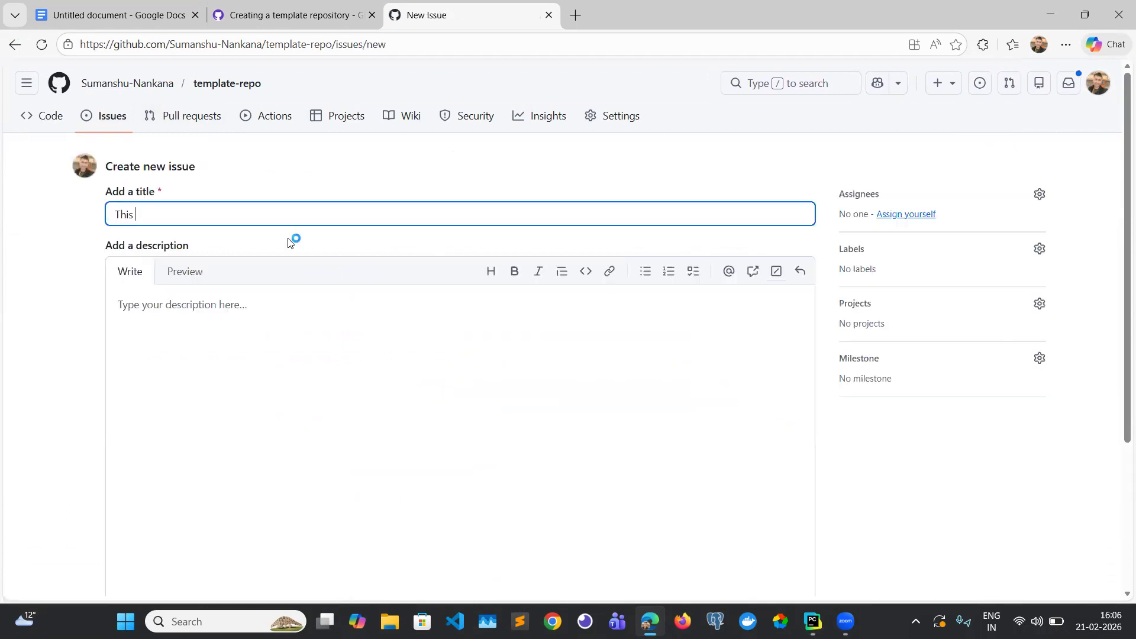
text(This is a dummpt)
text(issue)
scroll(290, 243, down, 4)
click(770, 447)
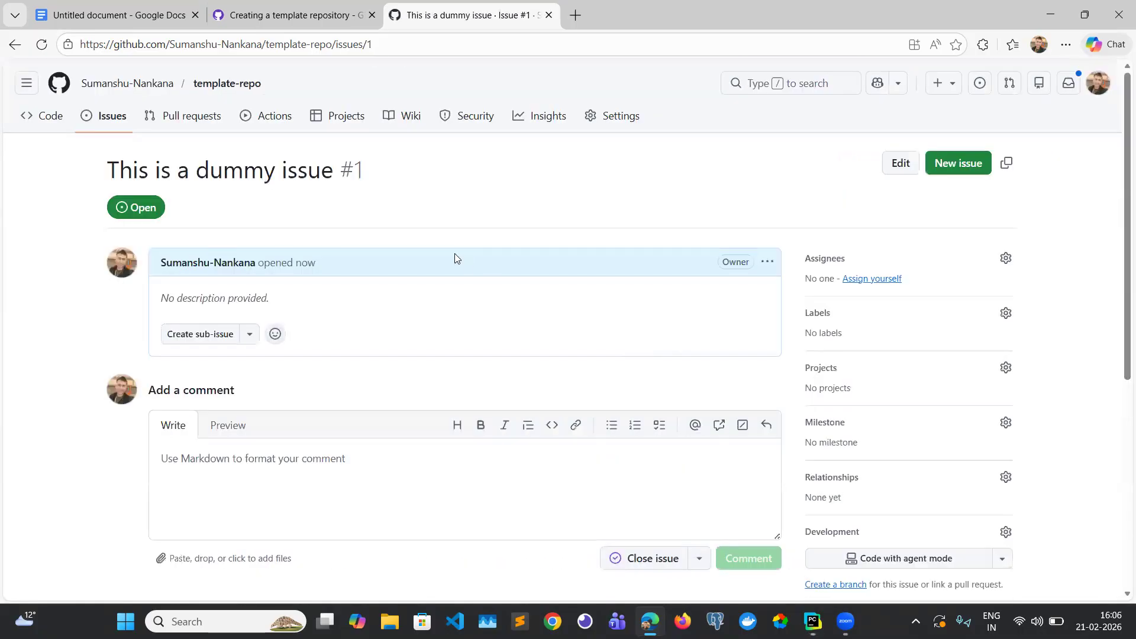
Check template-repo's pull requests, switch to PyCharm's cleared terminal and try to create a branch with git branch -b feature-branch.
click(187, 119)
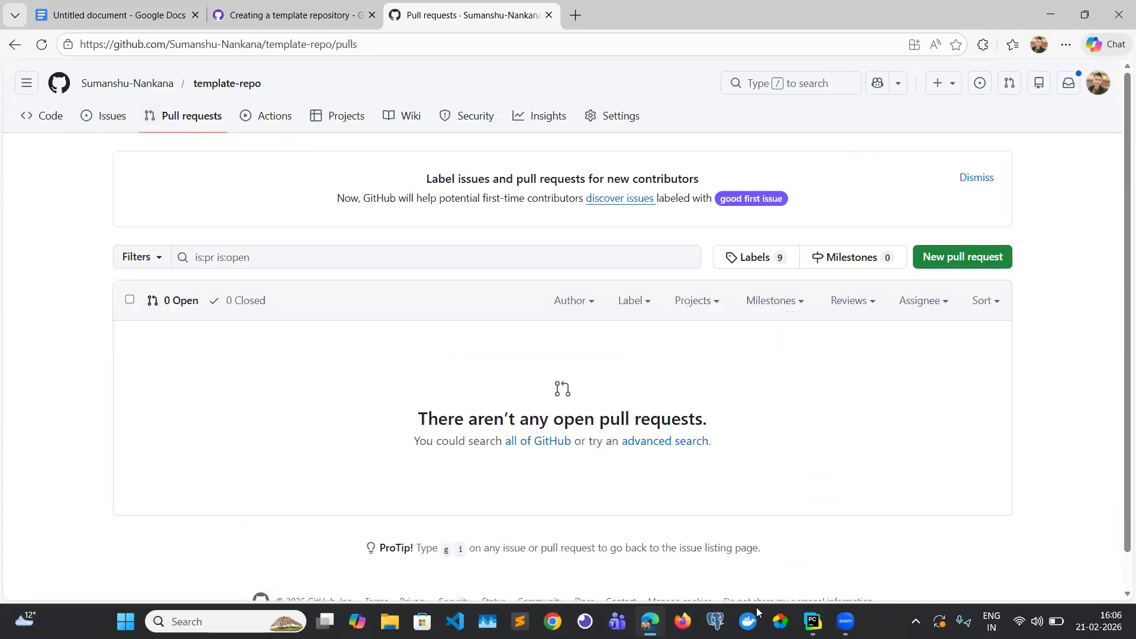
click(812, 621)
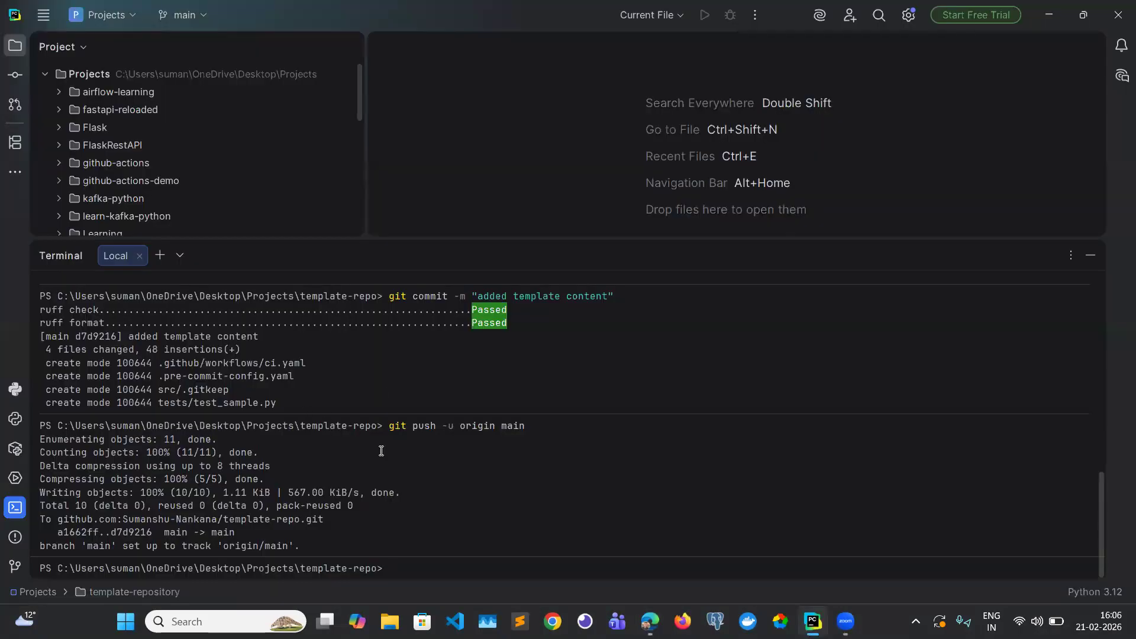
key(ctrl+l)
text(git br)
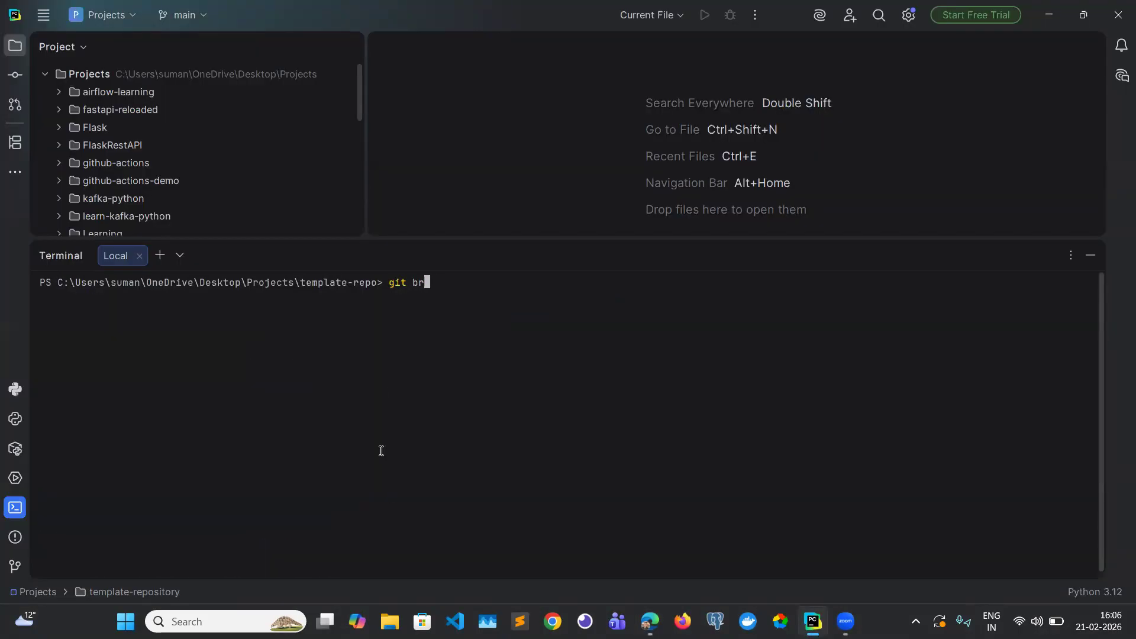
text(anch -b feature-branch)
key(Return)
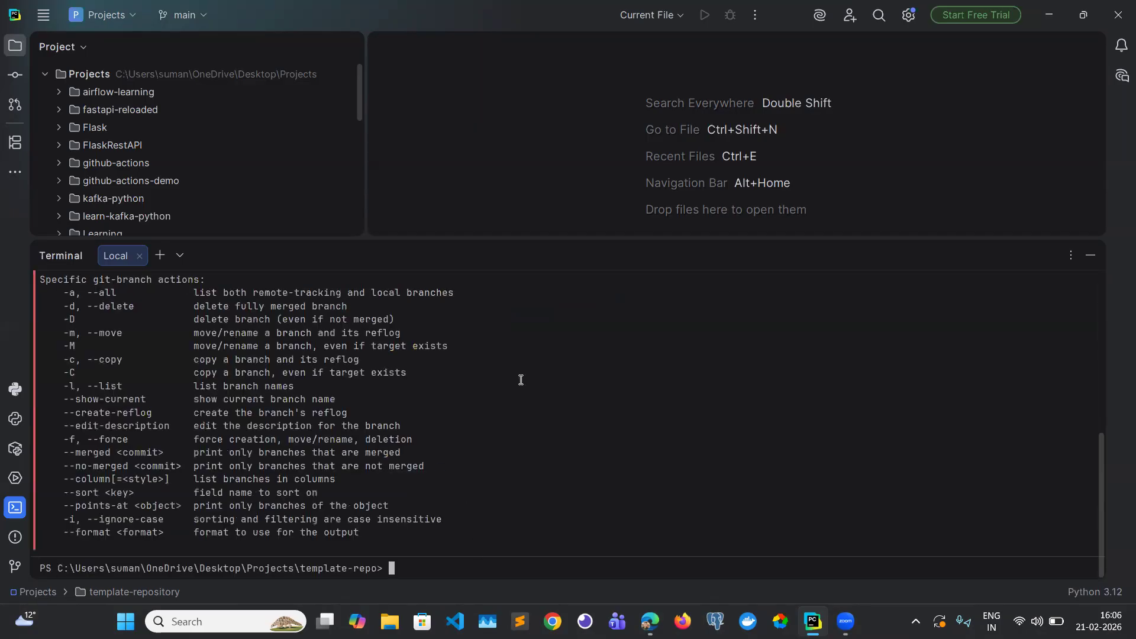
Clear the git branch help from the terminal, then create and switch to a new branch with git checkout -b feature-branch.
scroll(521, 380, up, 7)
scroll(520, 380, down, 7)
scroll(521, 380, up, 8)
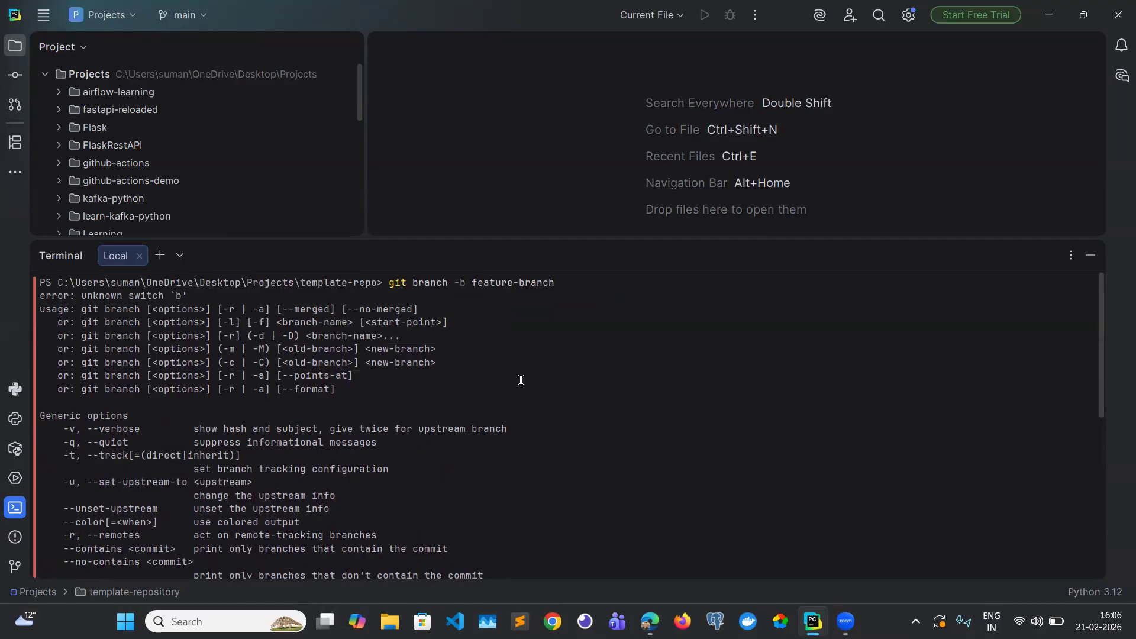
key(ctrl+a)
click(520, 382)
scroll(520, 379, down, 9)
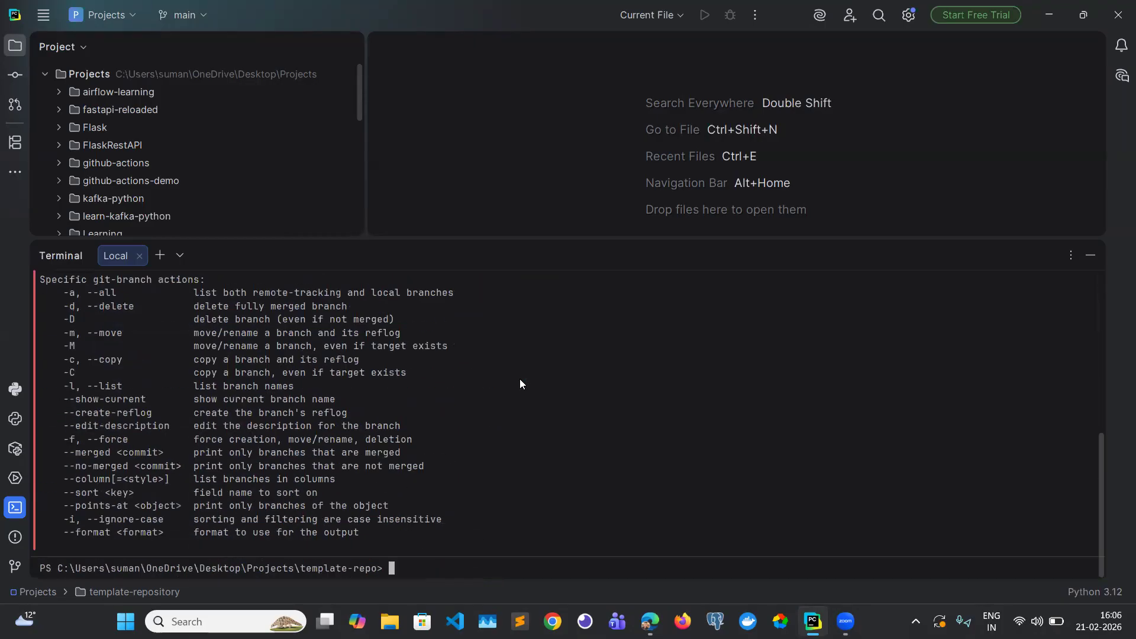
text(cls)
key(Return)
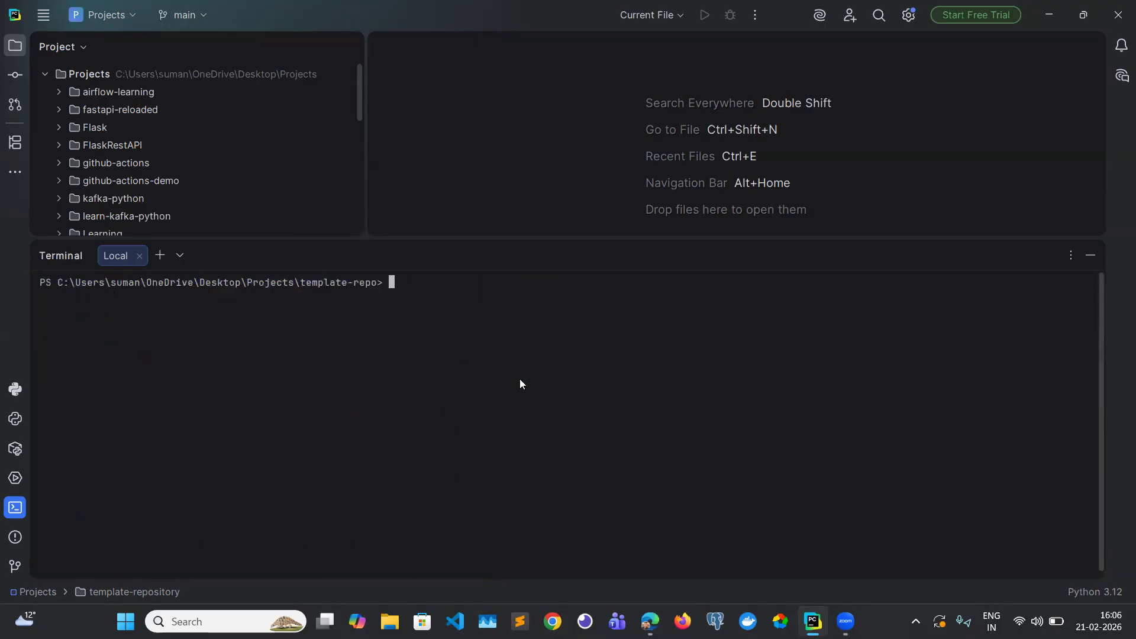
text(git checkout -b feature-branch)
key(Return)
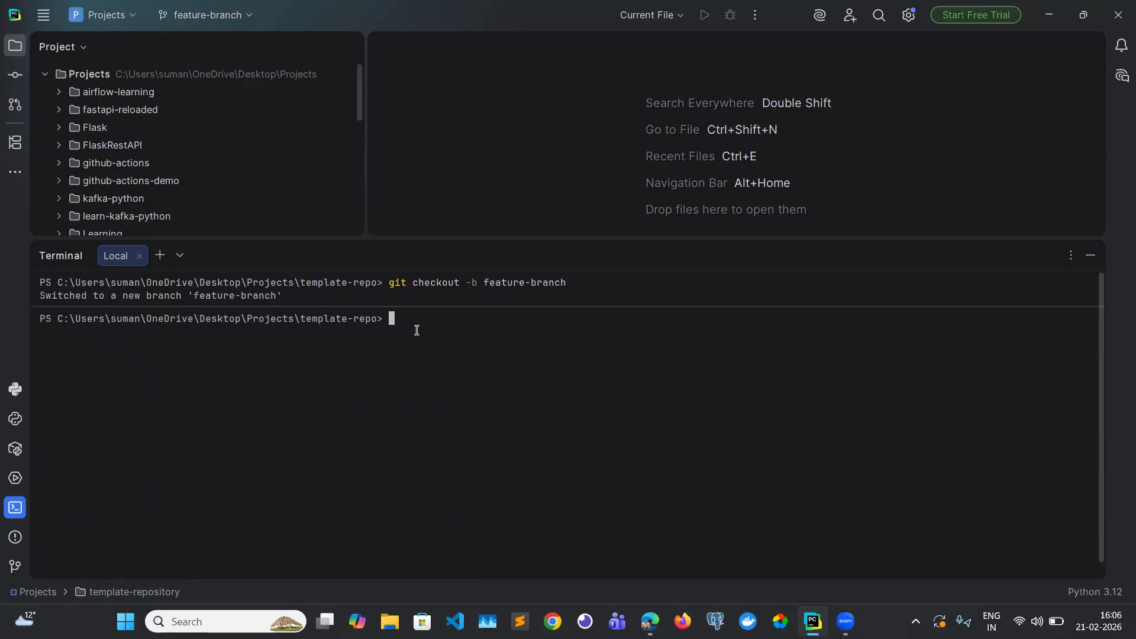
Hide the terminal and open test_sample.py from template-repo's tests folder.
click(1090, 255)
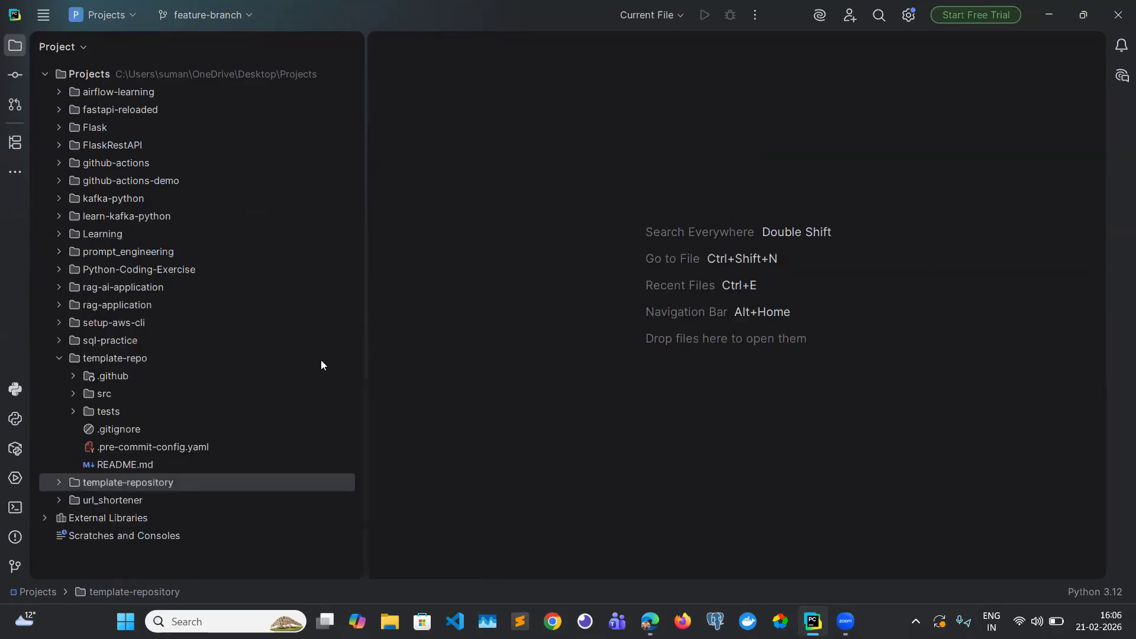
click(72, 408)
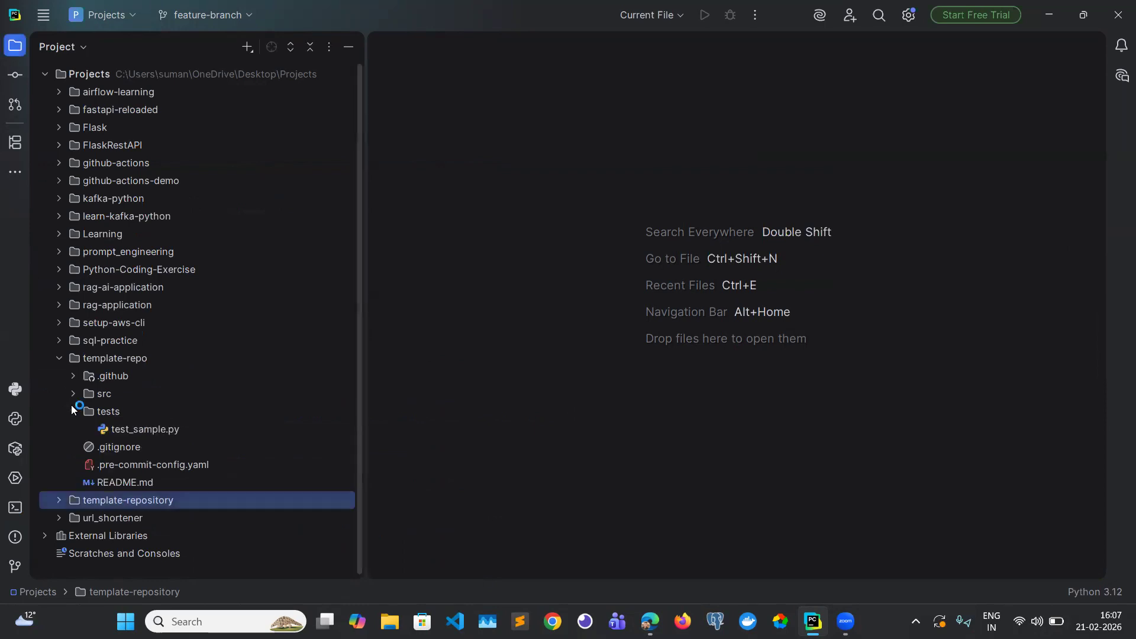
click(115, 428)
double_click(114, 429)
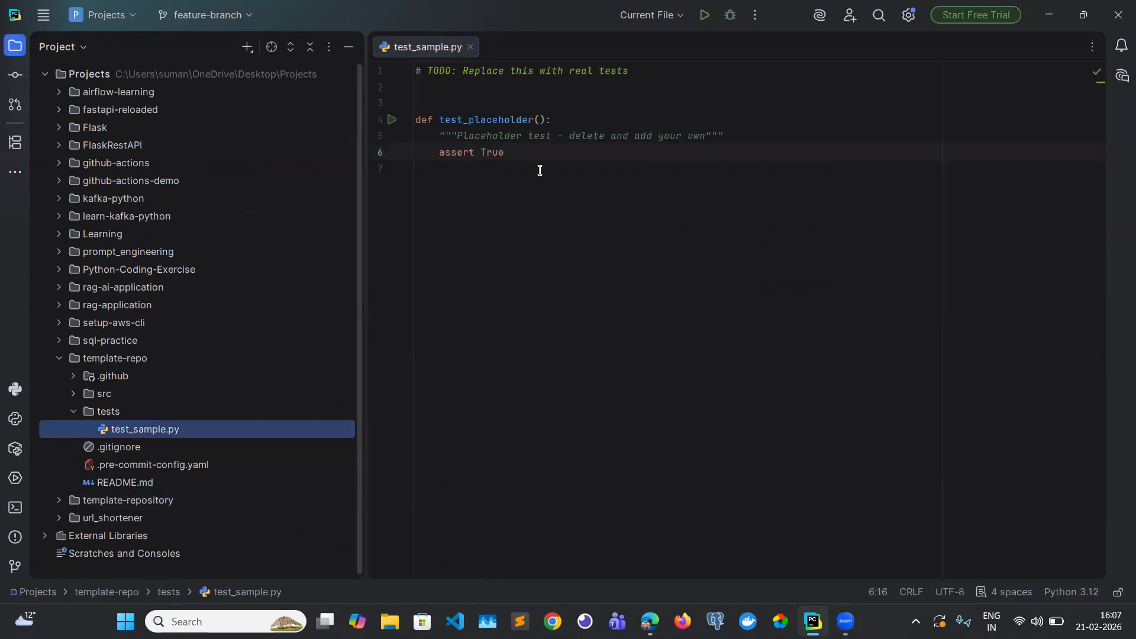
Duplicate the test_placeholder function below the original in test_sample.py and name the copy test_placeholder2.
drag(506, 153, 409, 127)
key(ctrl+c)
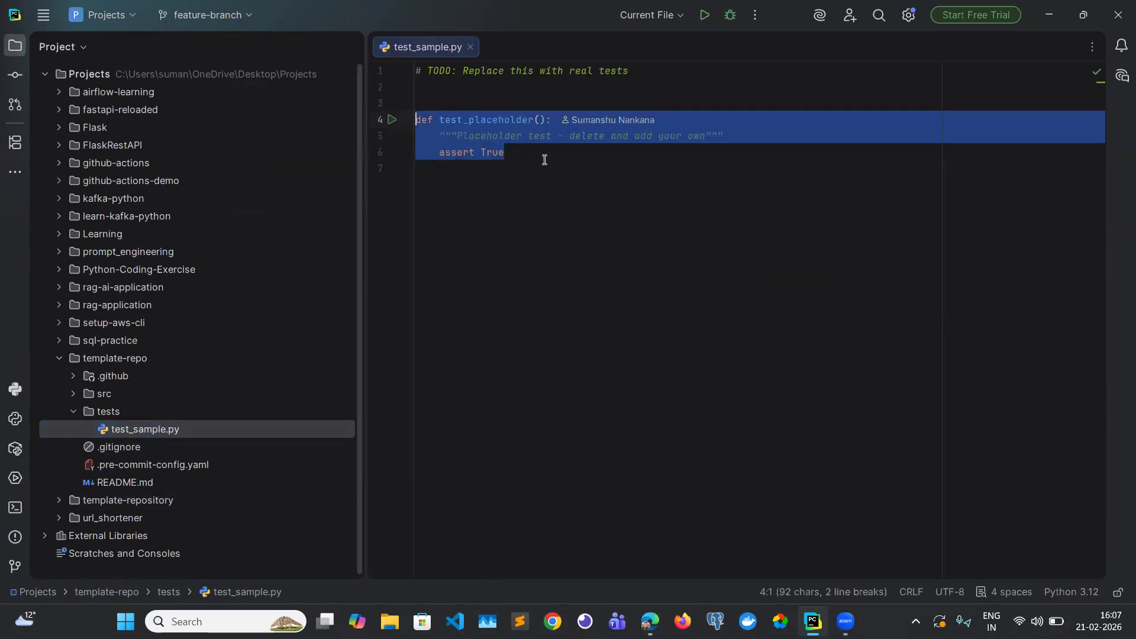
click(543, 157)
key(Return)
key(Return)
key(Return)
key(ctrl+v)
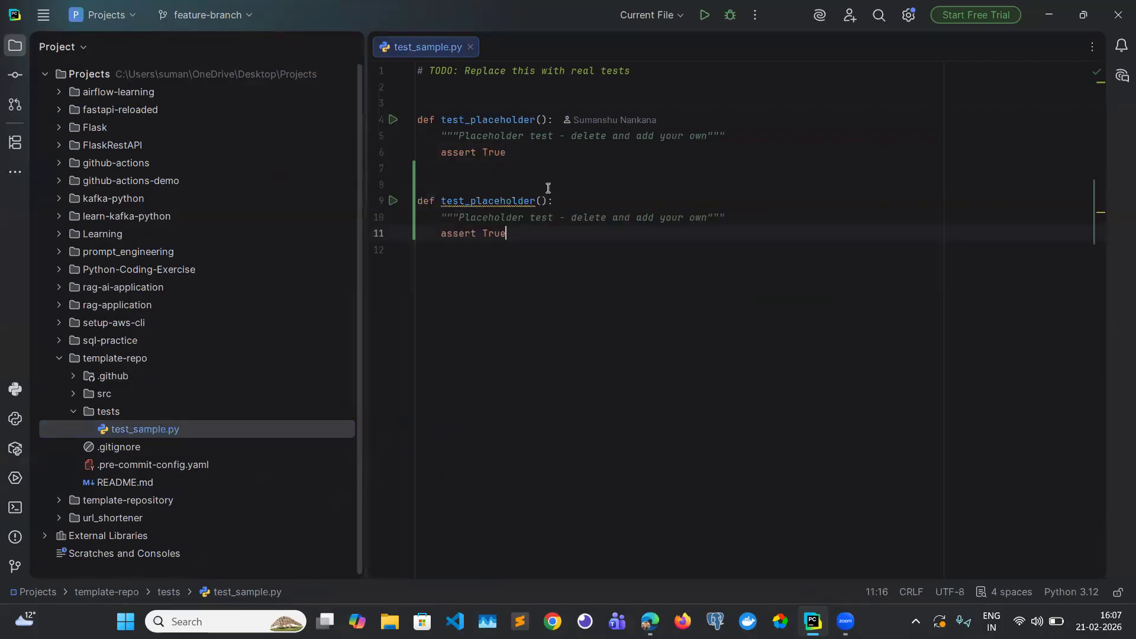
click(540, 200)
key(Left)
text(2)
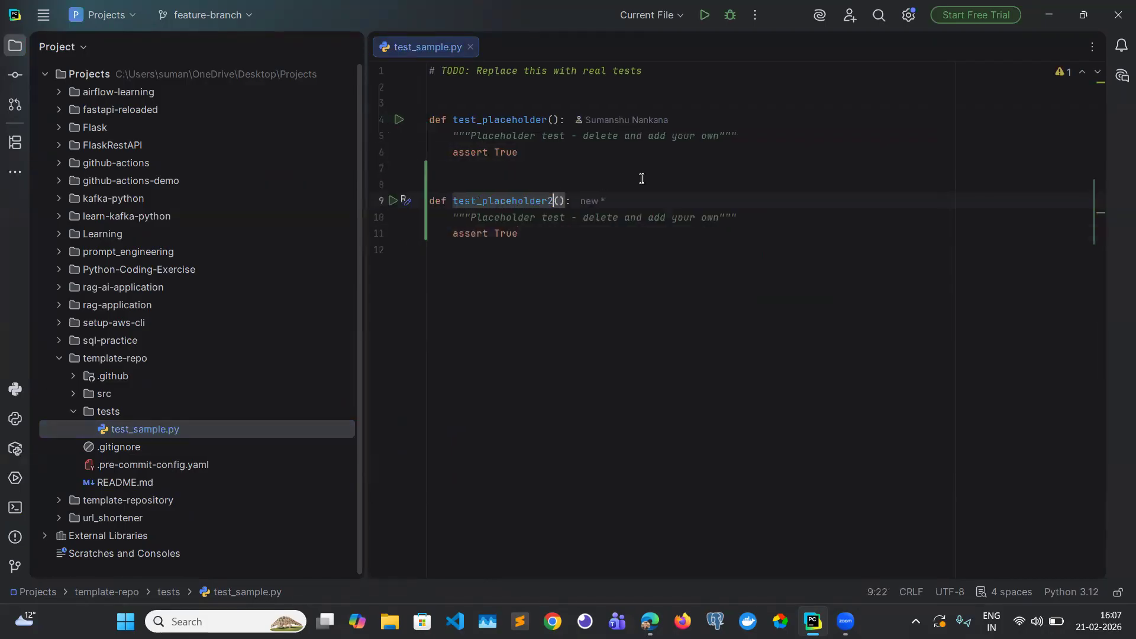
Check the repository's uncommitted changes in the terminal with git status.
click(16, 507)
text(git staus)
key(Return)
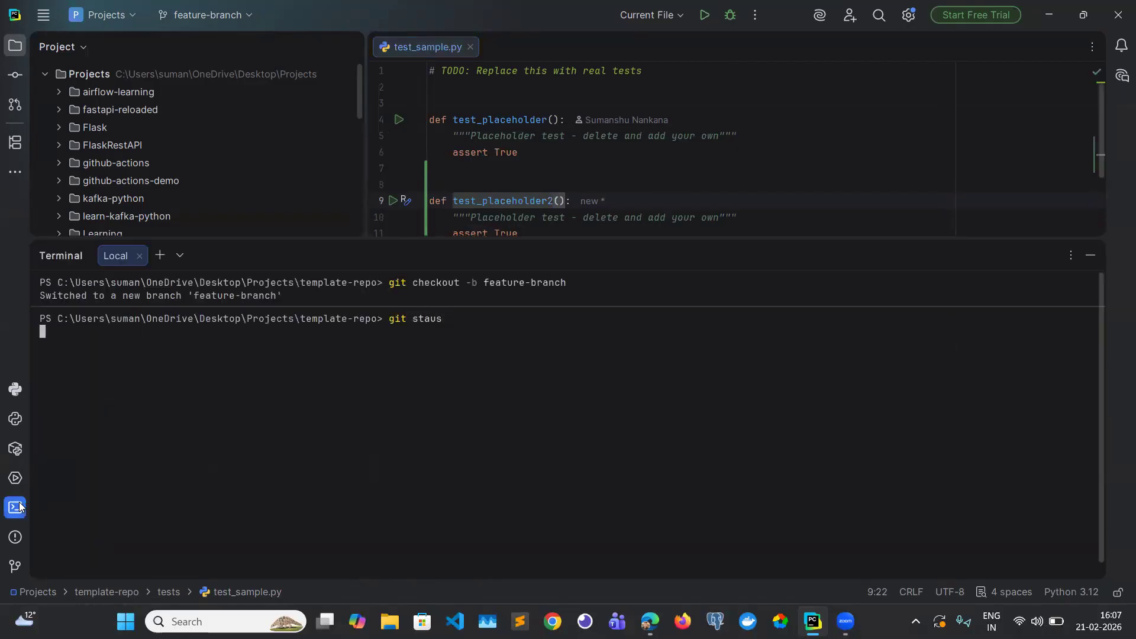
text(git status)
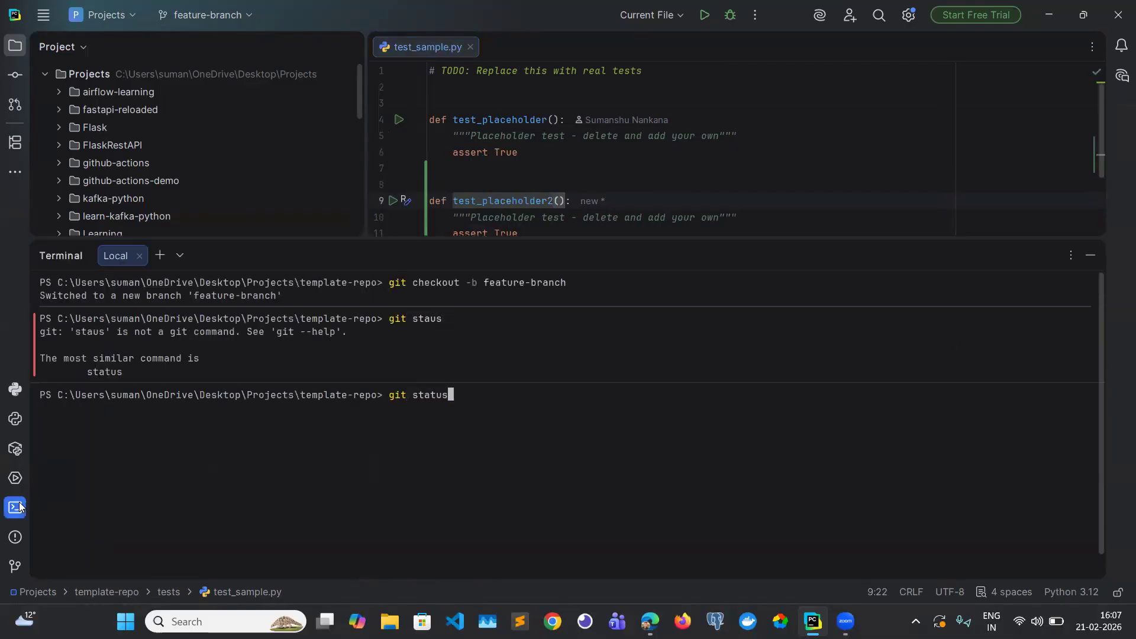
key(Return)
Stage tests\test_sample.py and commit it with the message "added one more test".
text(git add .\tests\)
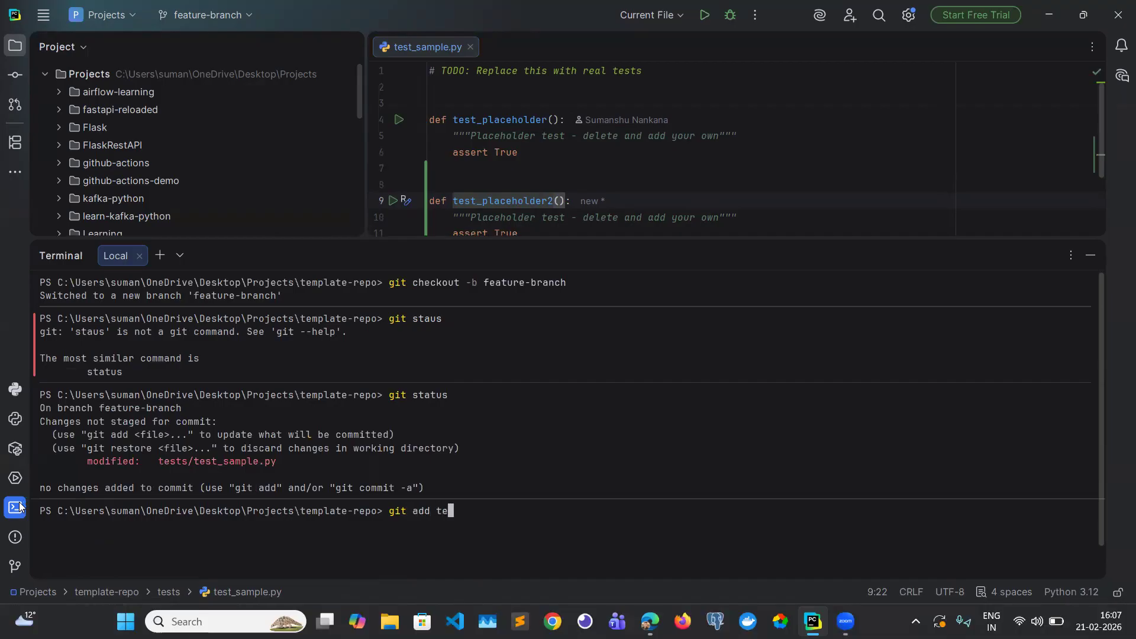
text(te)
key(Tab)
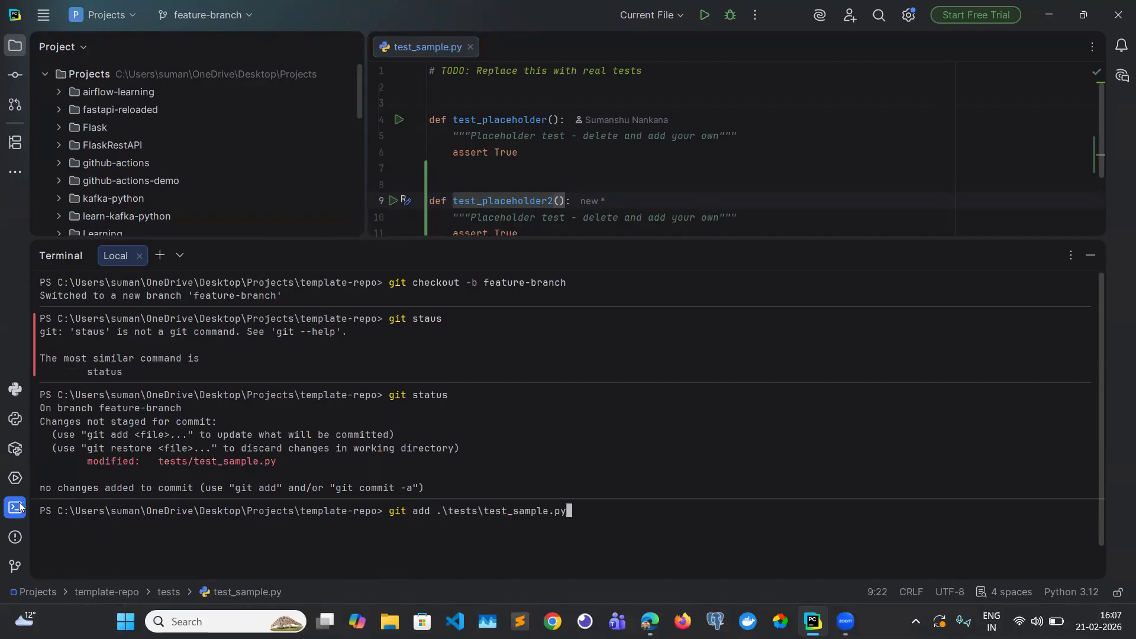
key(Return)
text(git commit )
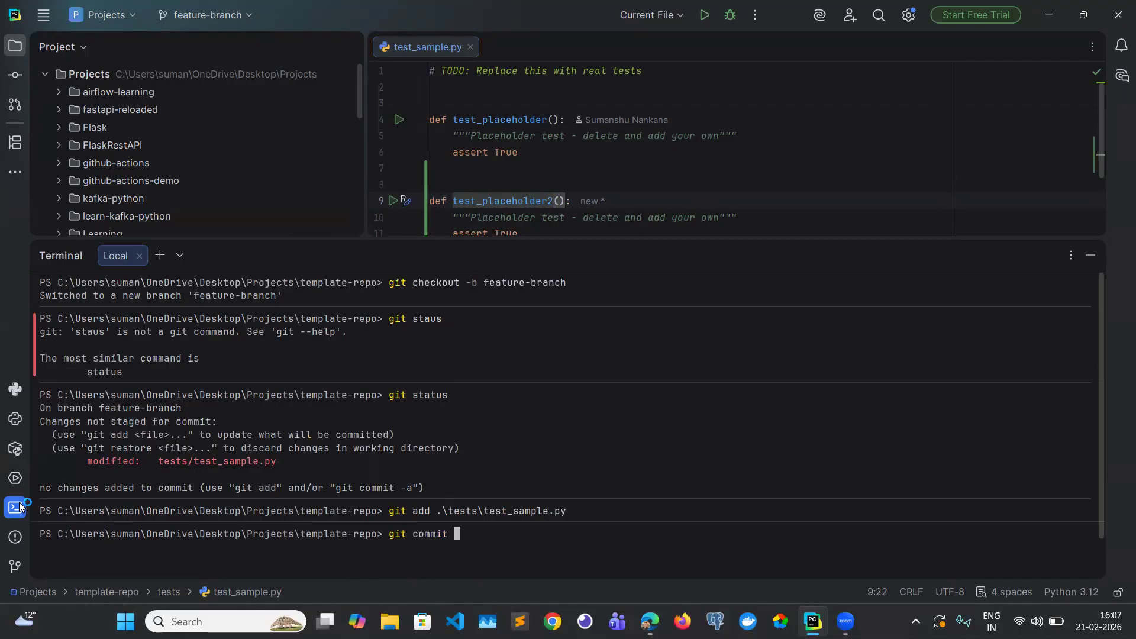
text(-m "added one more test)
key(Return)
Push feature-branch to origin and set it as the upstream with git push -u origin feature-branch.
text(git push -)
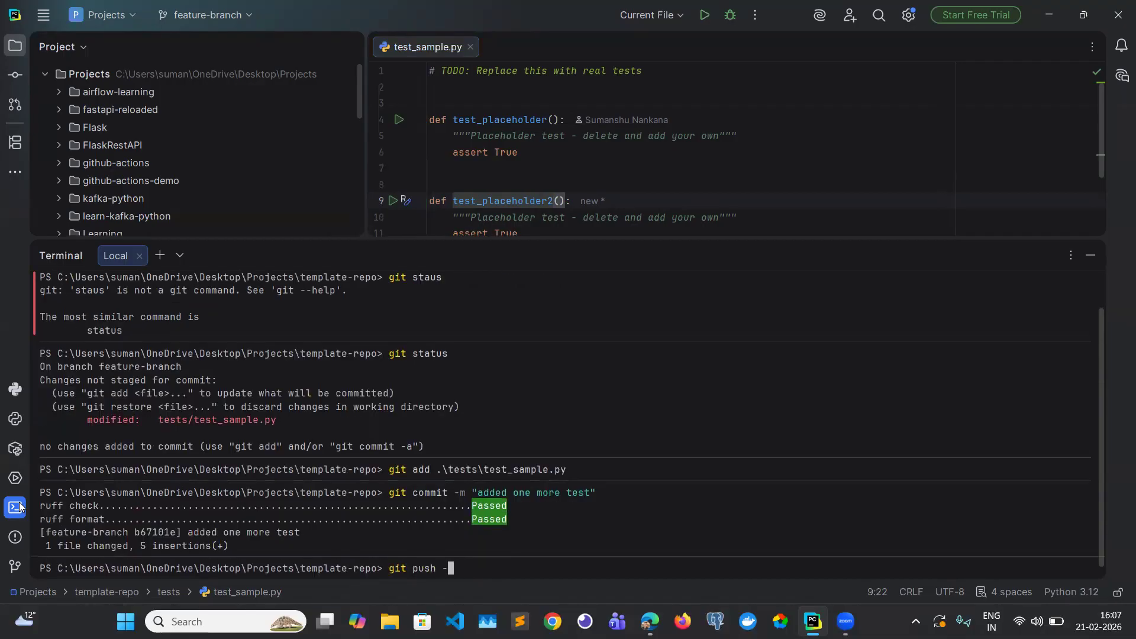
text(u origin feature-branch)
key(Return)
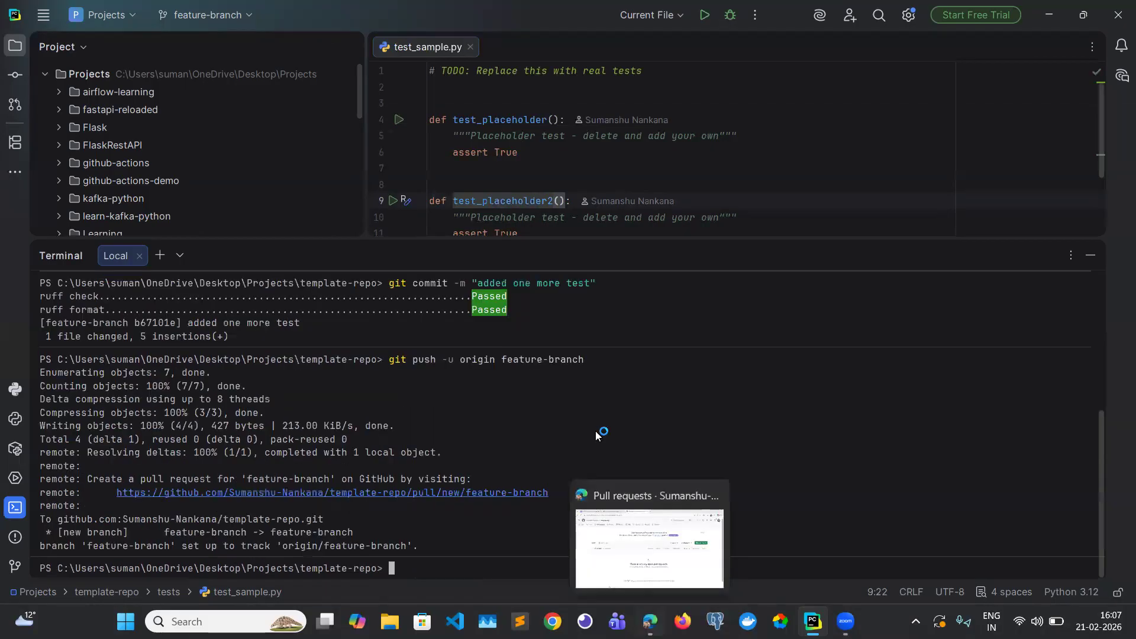
Switch to GitHub in the browser and create a pull request from feature-branch into main titled "This is a dummy PR".
click(649, 621)
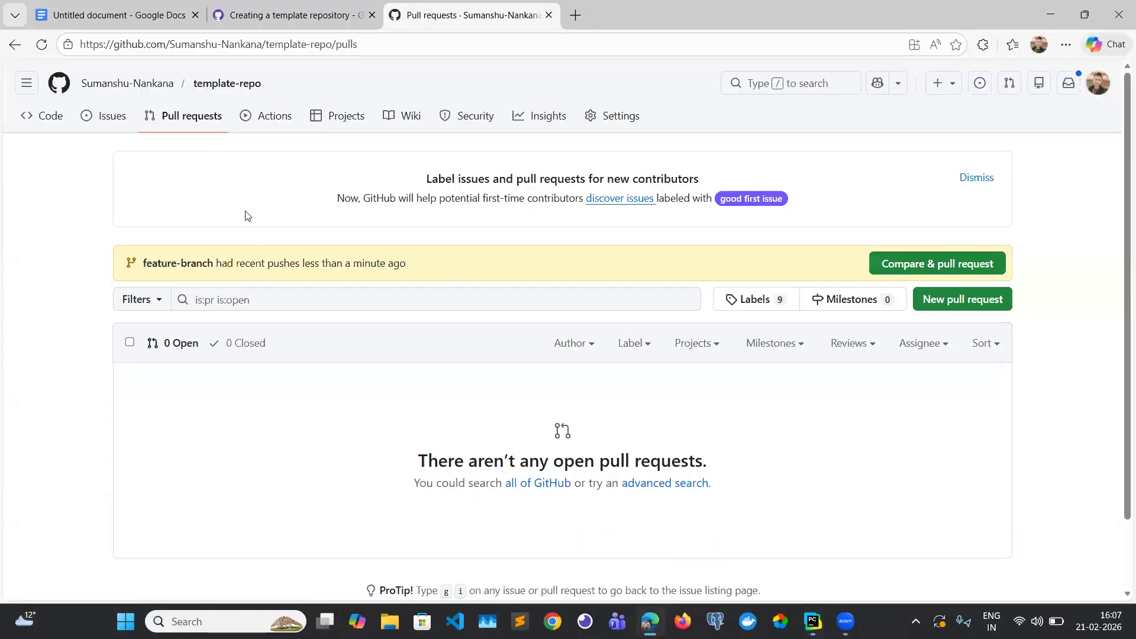
click(932, 258)
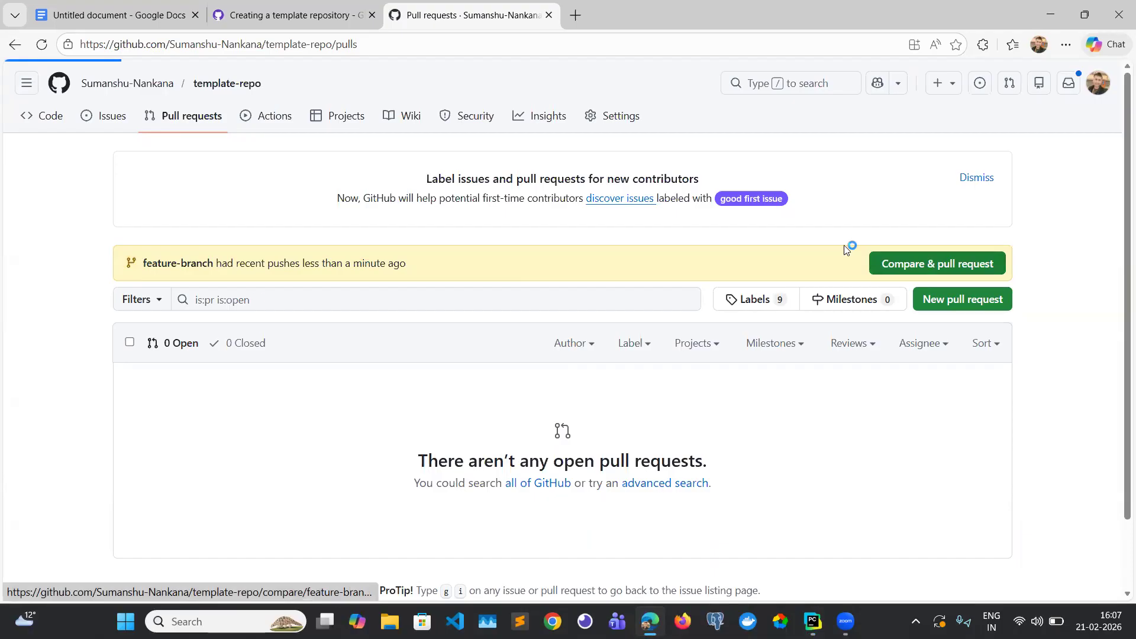
triple_click(248, 300)
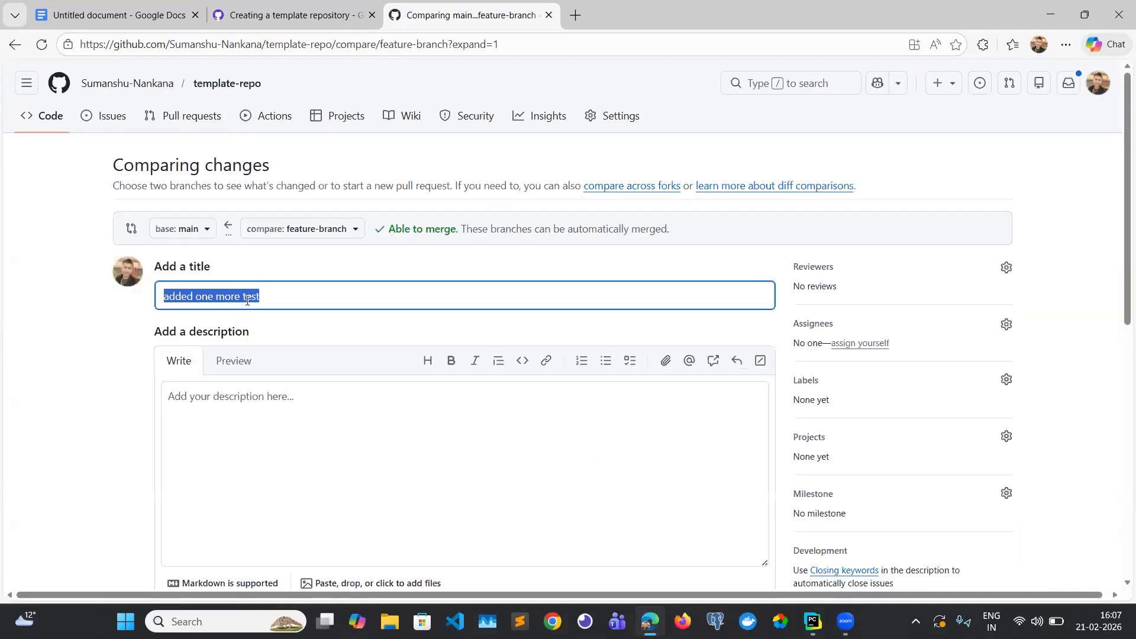
text(This is a dummy PR)
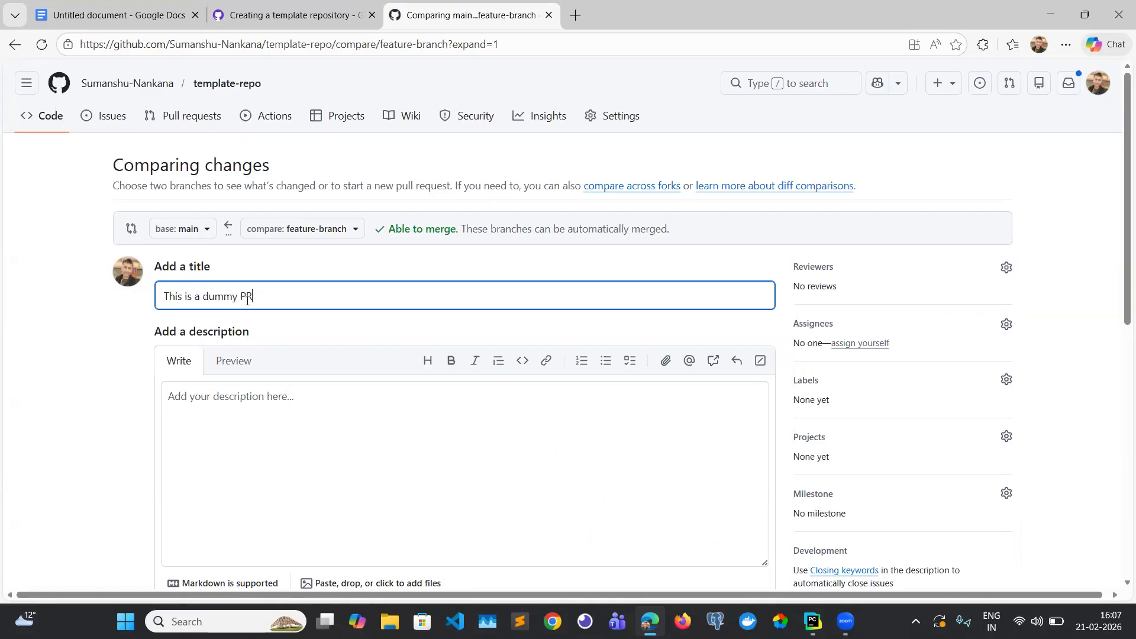
scroll(247, 300, down, 8)
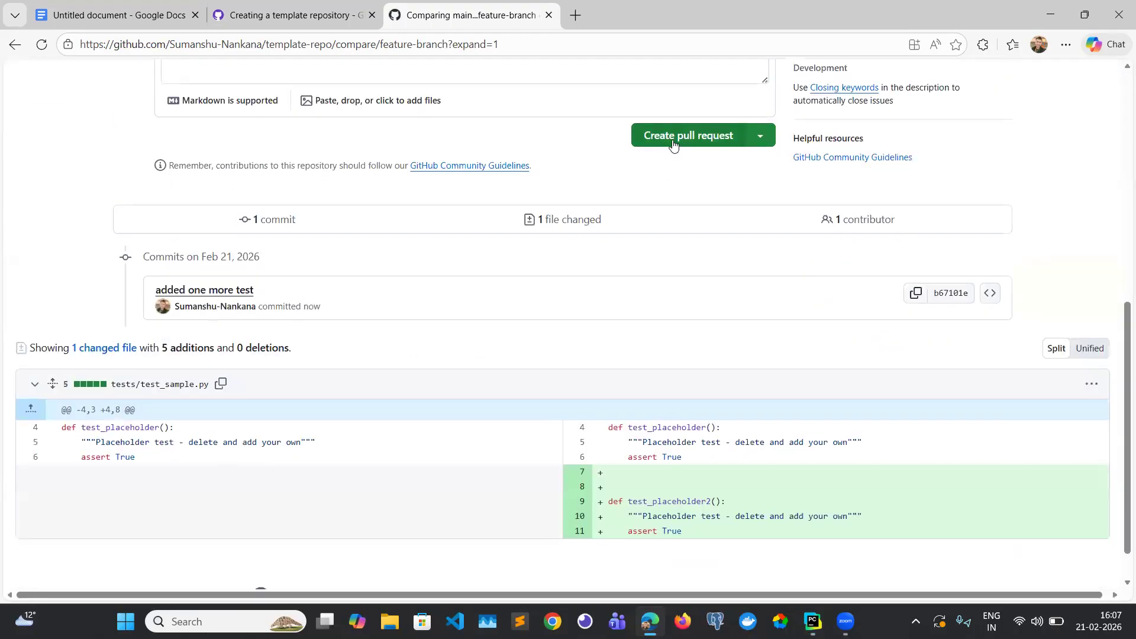
click(673, 142)
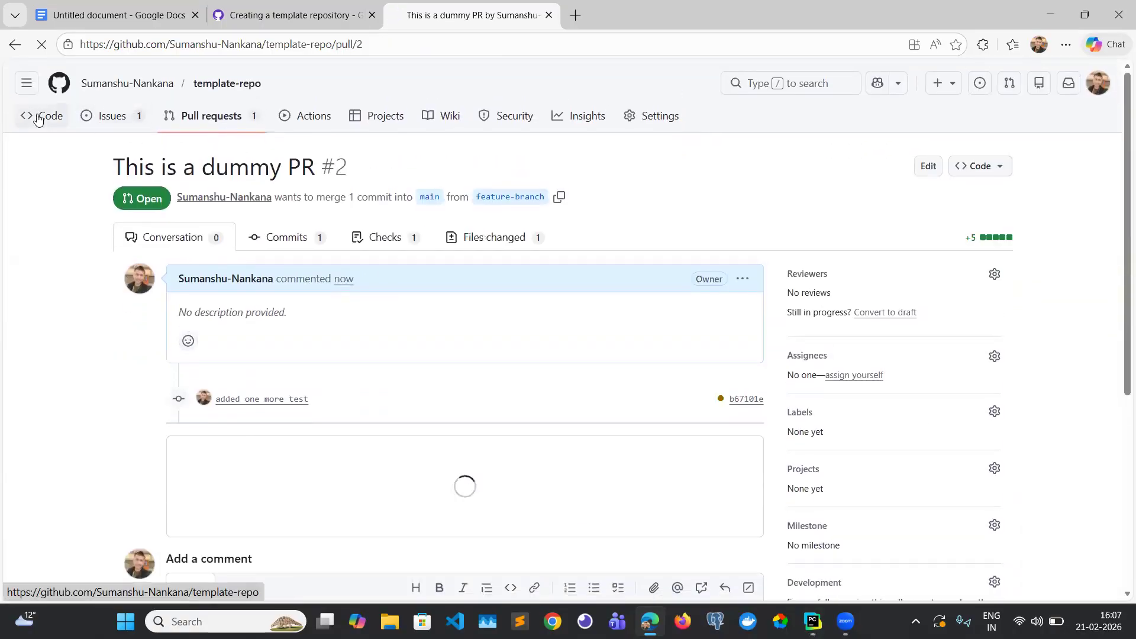
Review template-repo's branch list, main commit history, pull requests and issues.
click(45, 116)
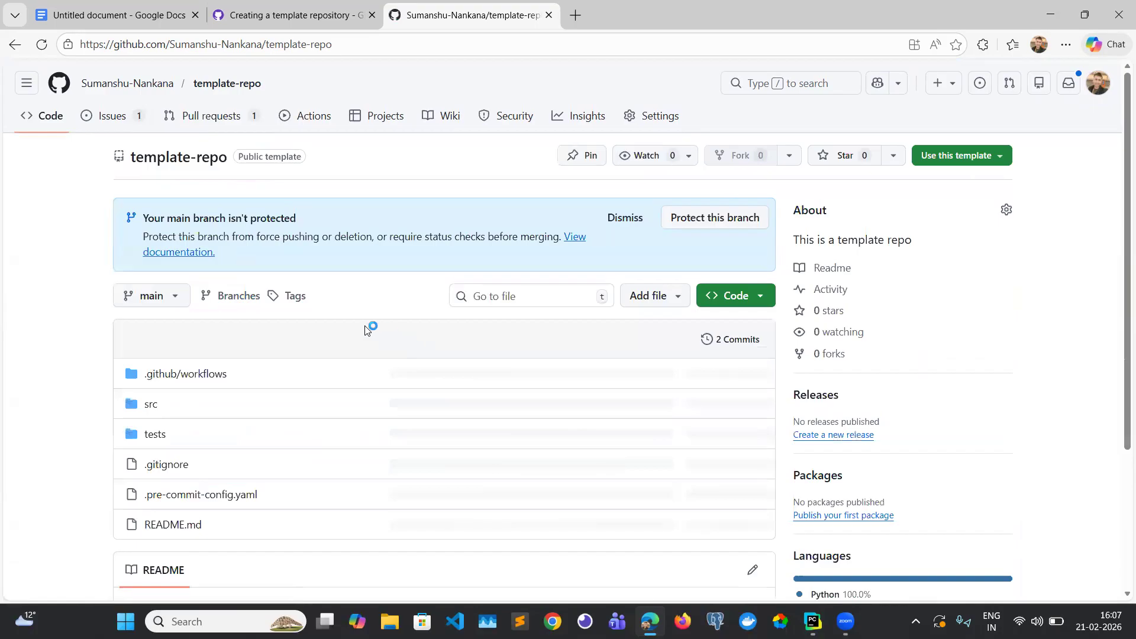
click(148, 295)
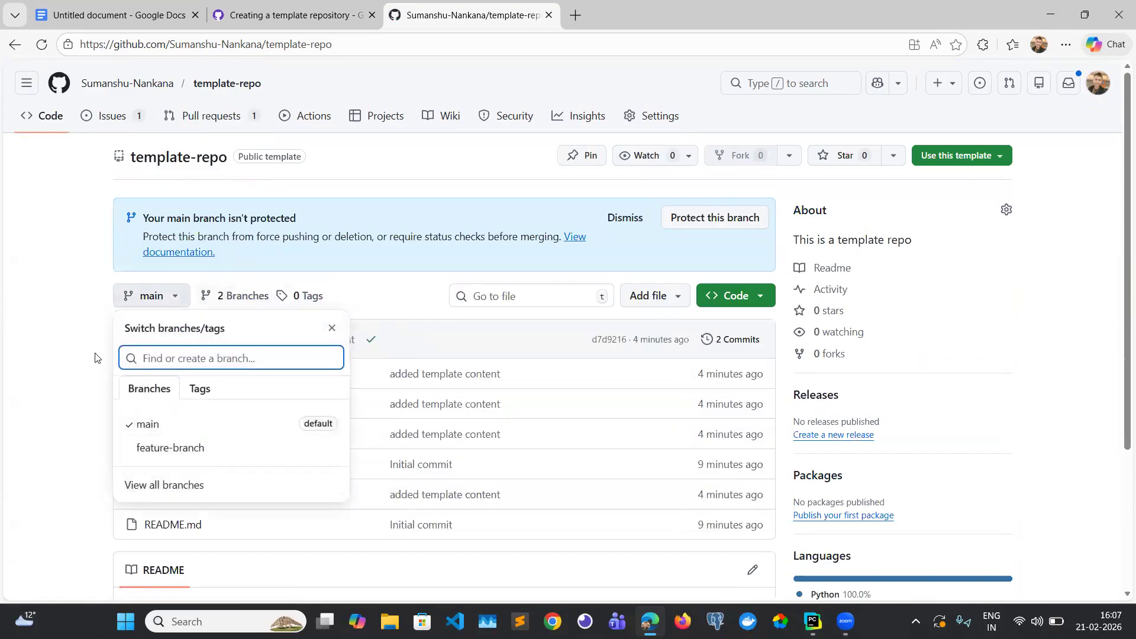
click(44, 330)
click(733, 339)
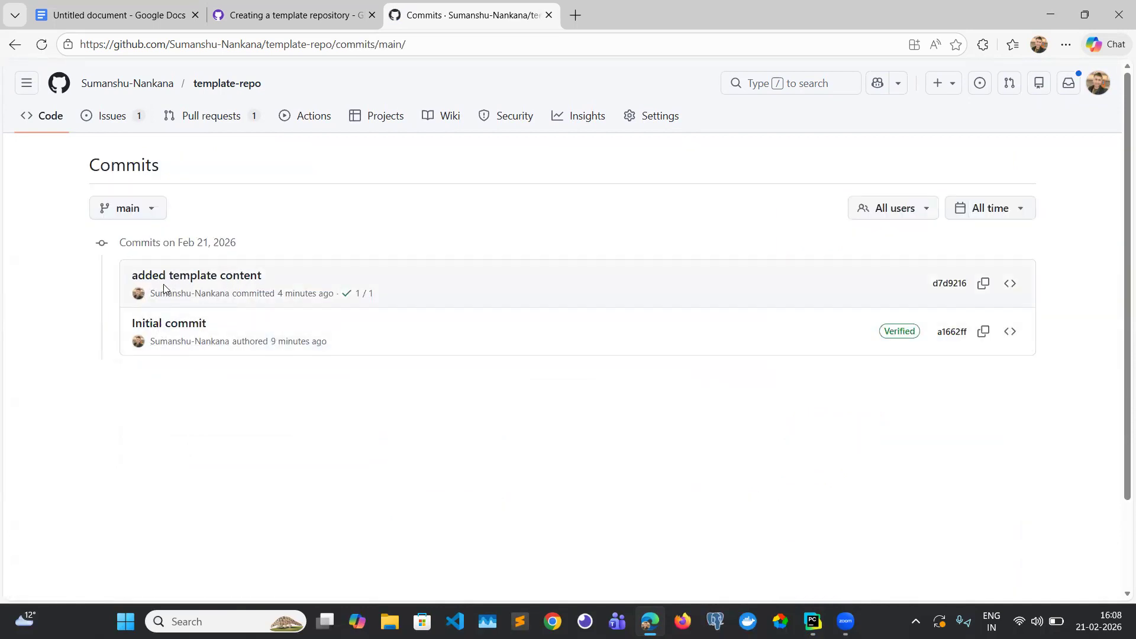
click(199, 123)
click(126, 120)
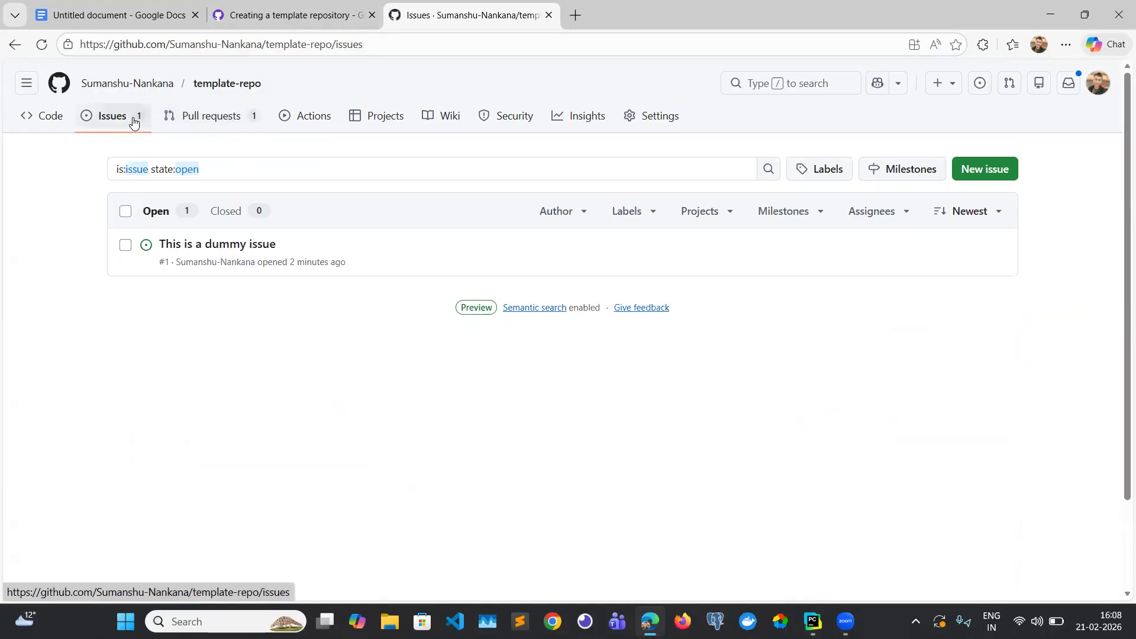
Look again at template-repo's main commit history and its file list.
click(55, 122)
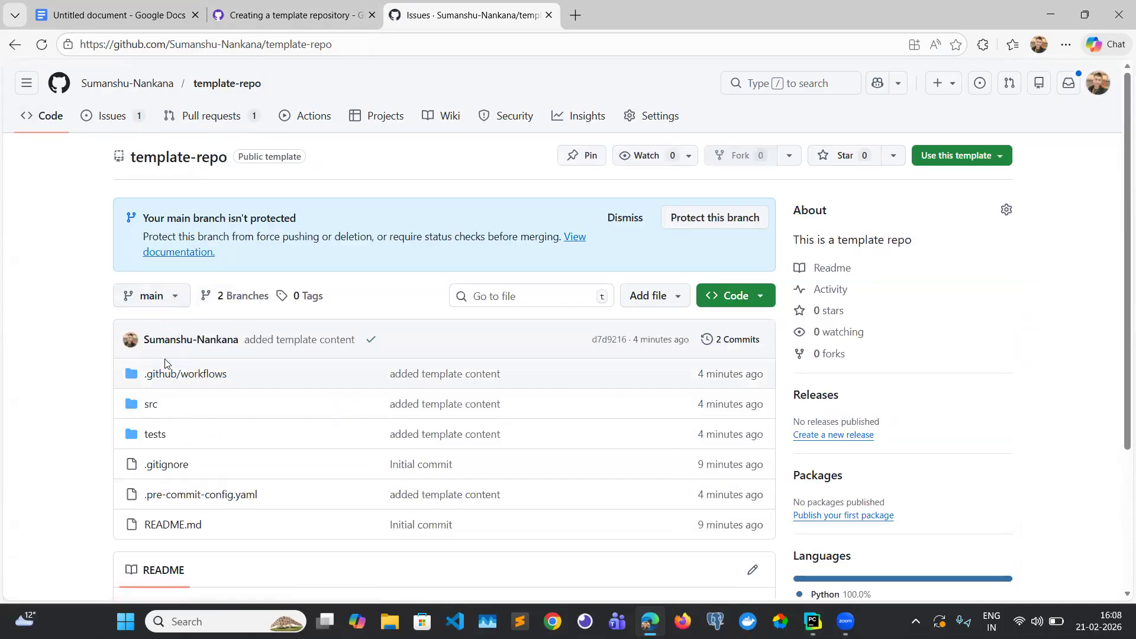
click(717, 343)
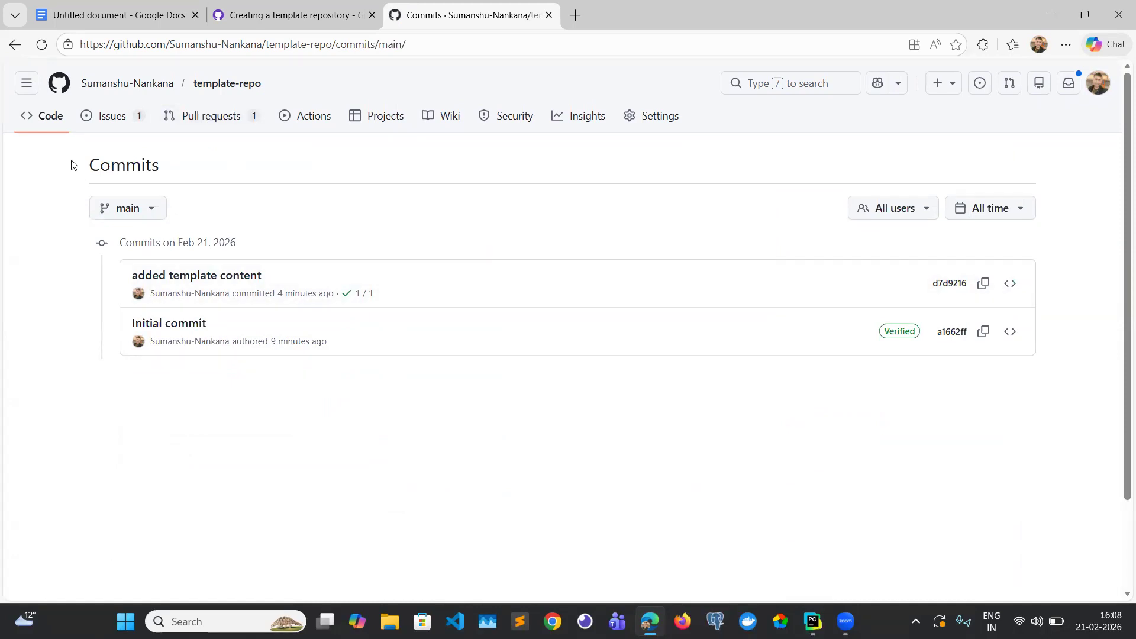
click(46, 125)
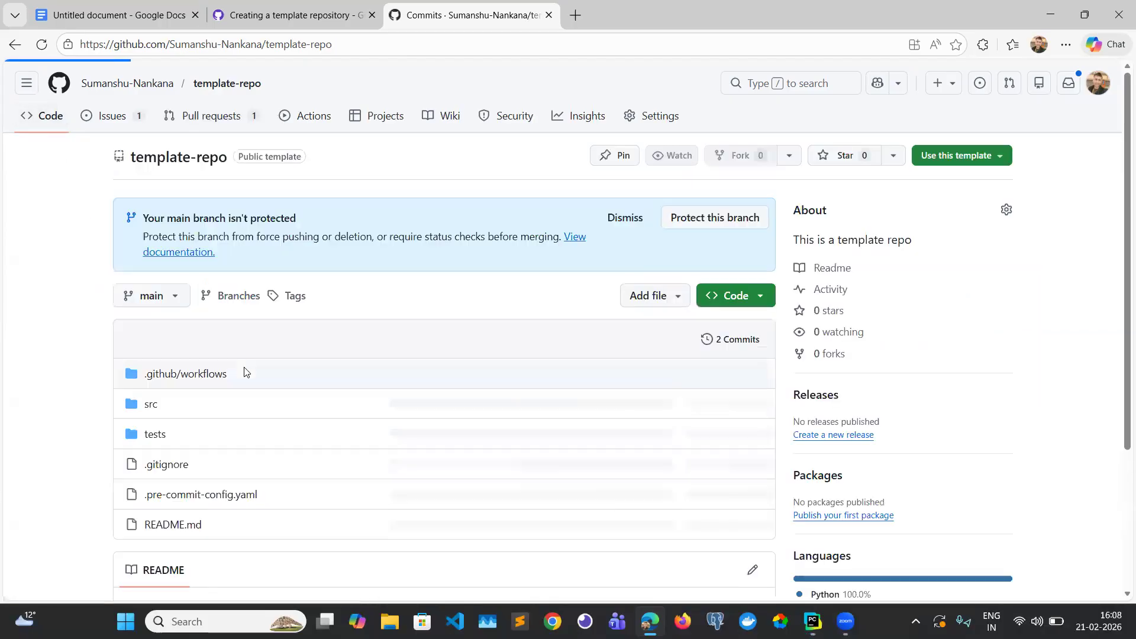
scroll(213, 466, down, 1)
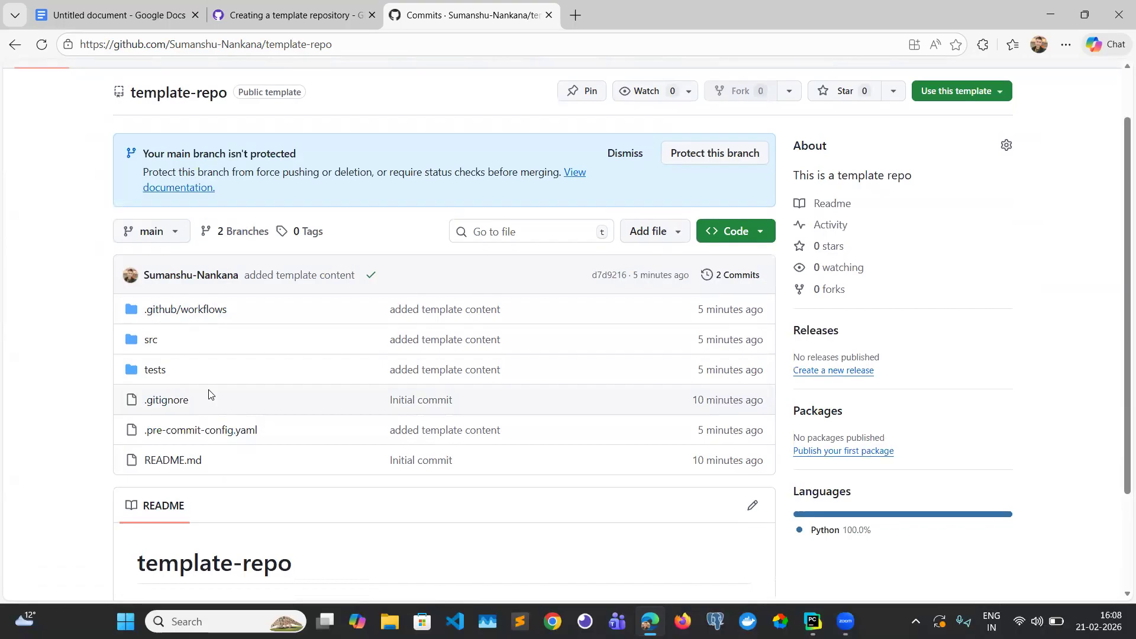
scroll(208, 394, up, 1)
Open the account's repository list and start a new repository named project-repo.
click(140, 83)
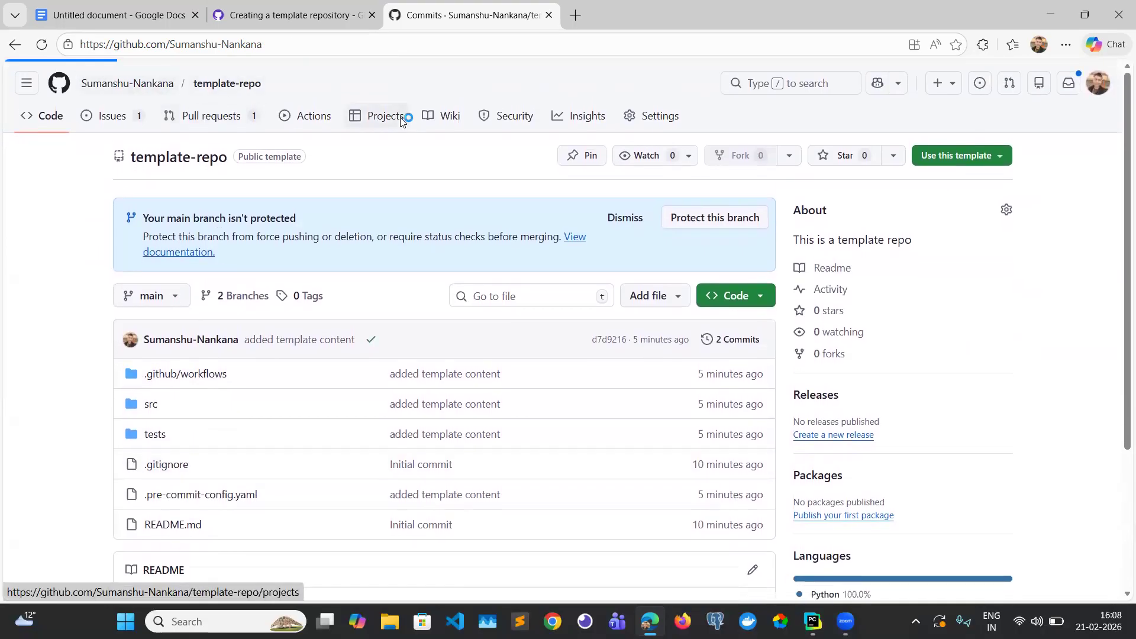
click(173, 115)
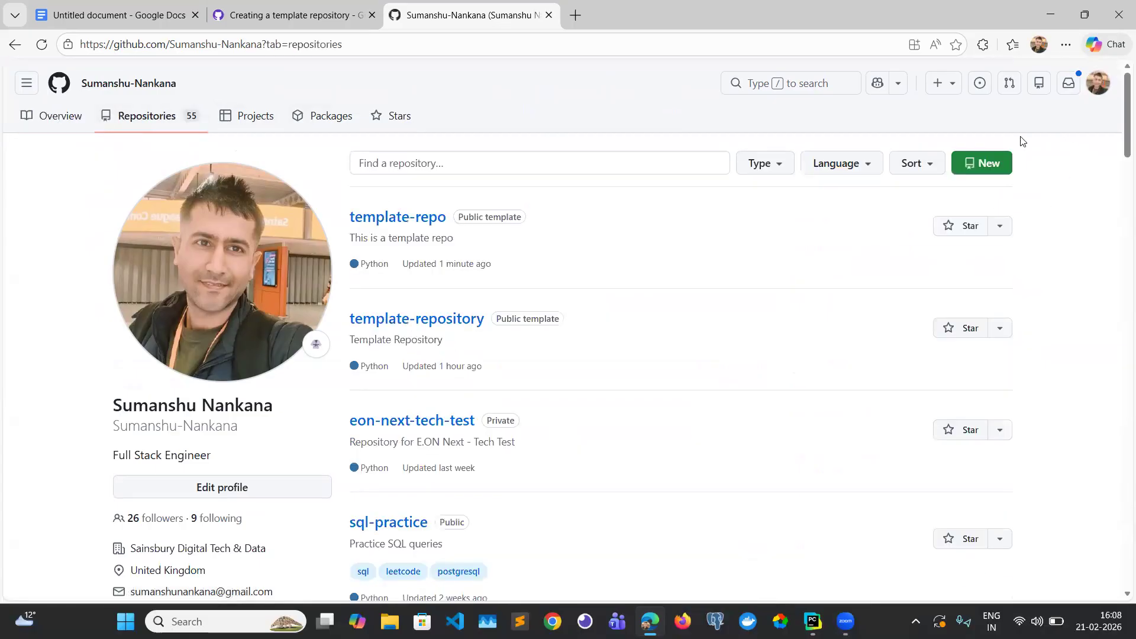
click(989, 166)
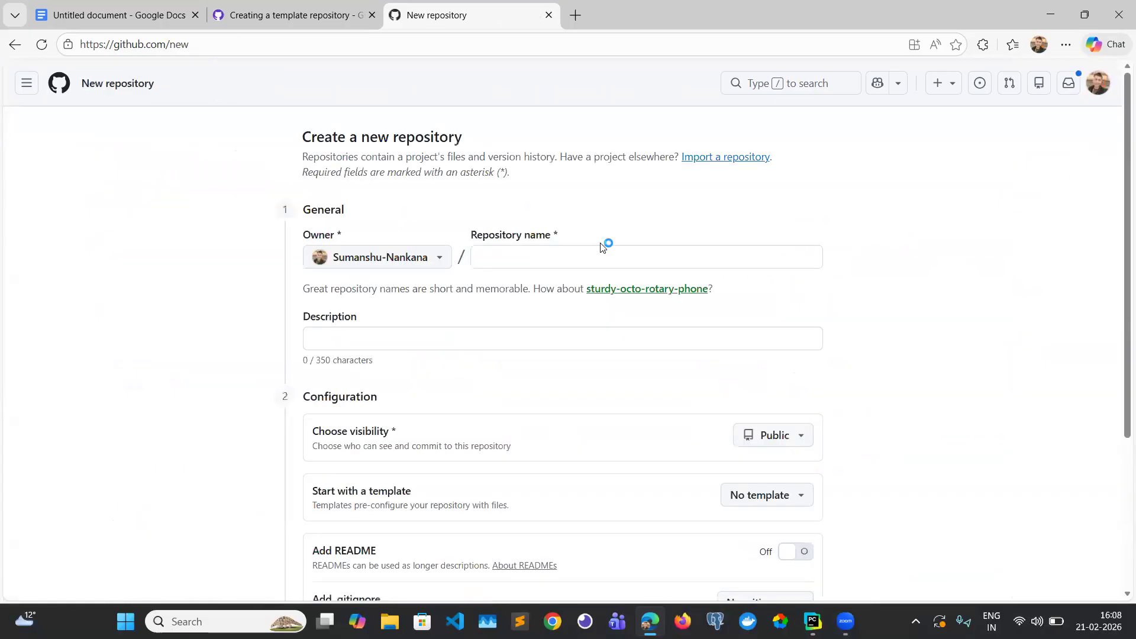
click(560, 266)
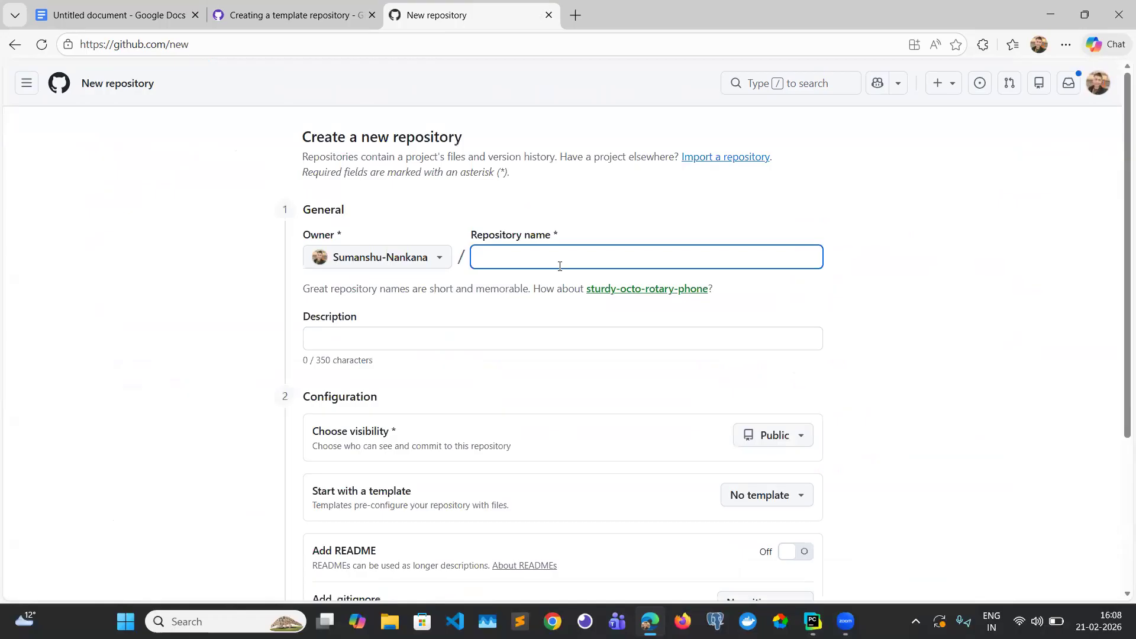
text(project-repo)
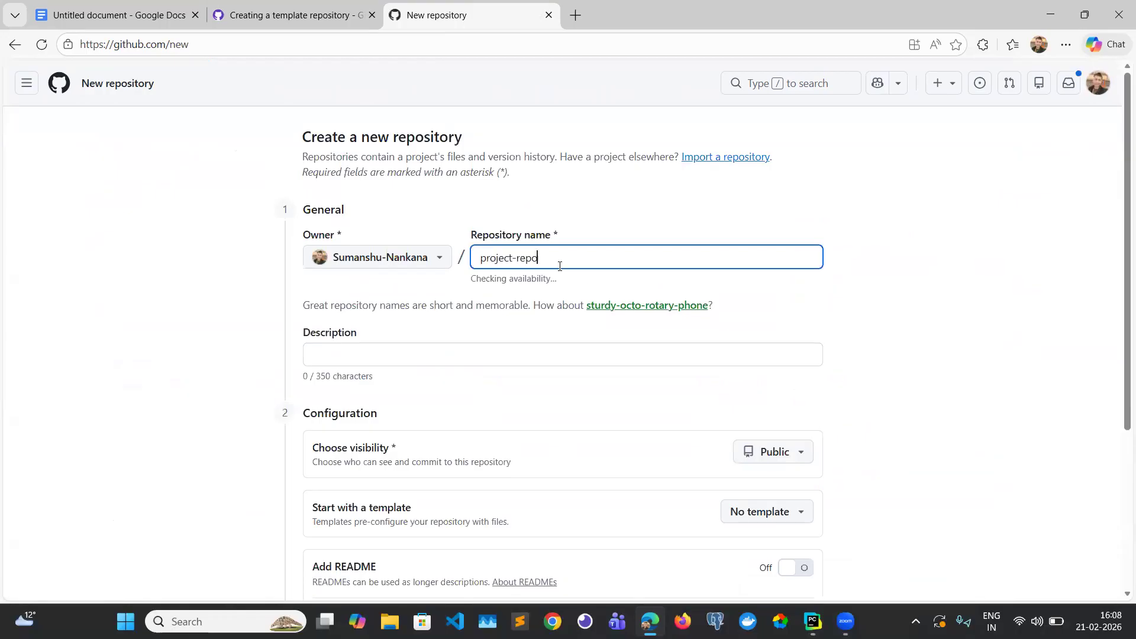
Choose template-repo as the starting template, create the public repository project-repo, and refresh its page.
scroll(669, 384, down, 3)
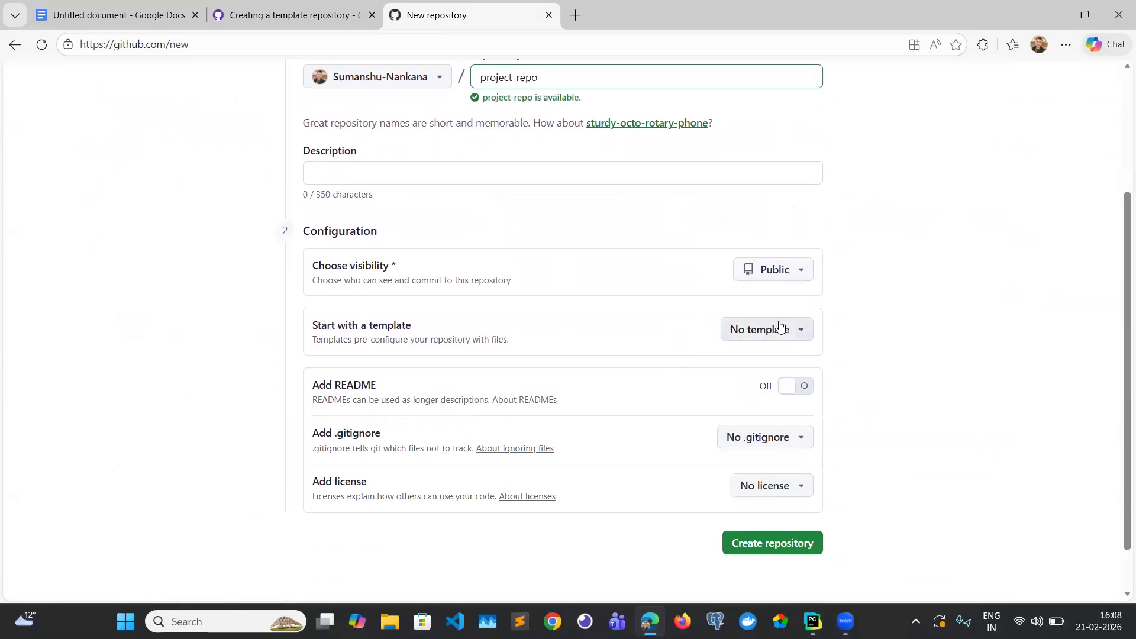
click(780, 328)
click(772, 399)
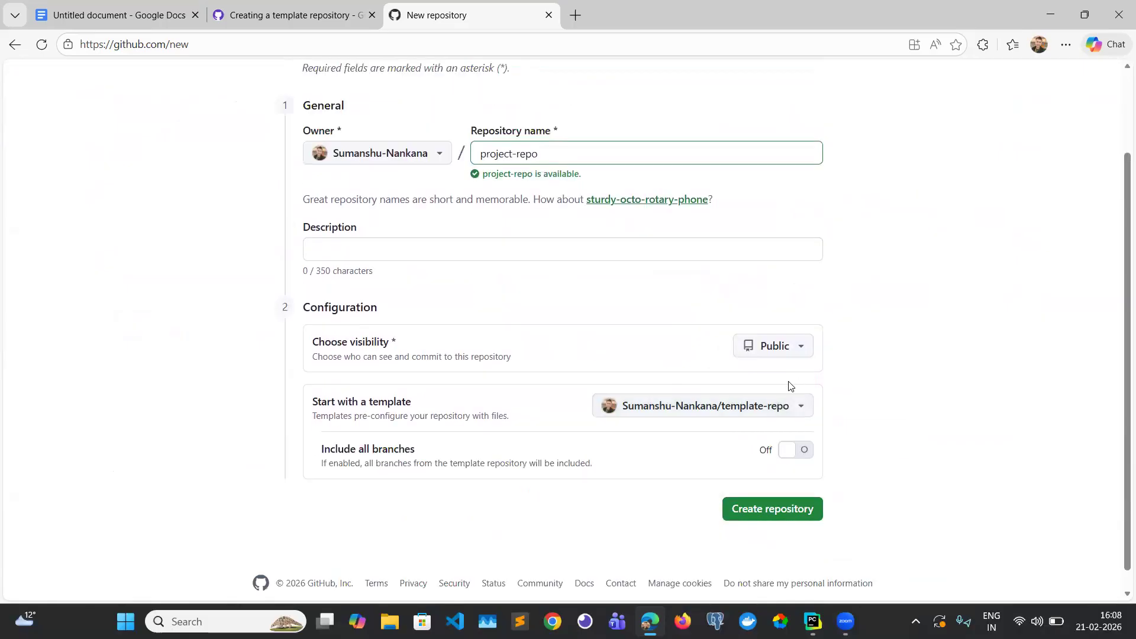
click(772, 508)
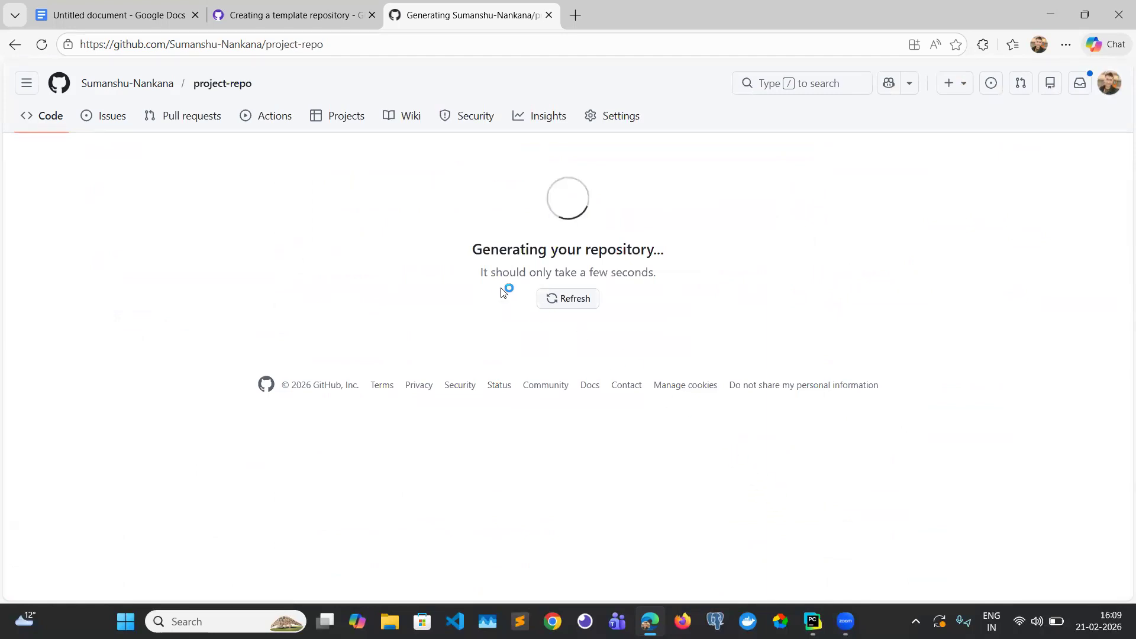
click(553, 297)
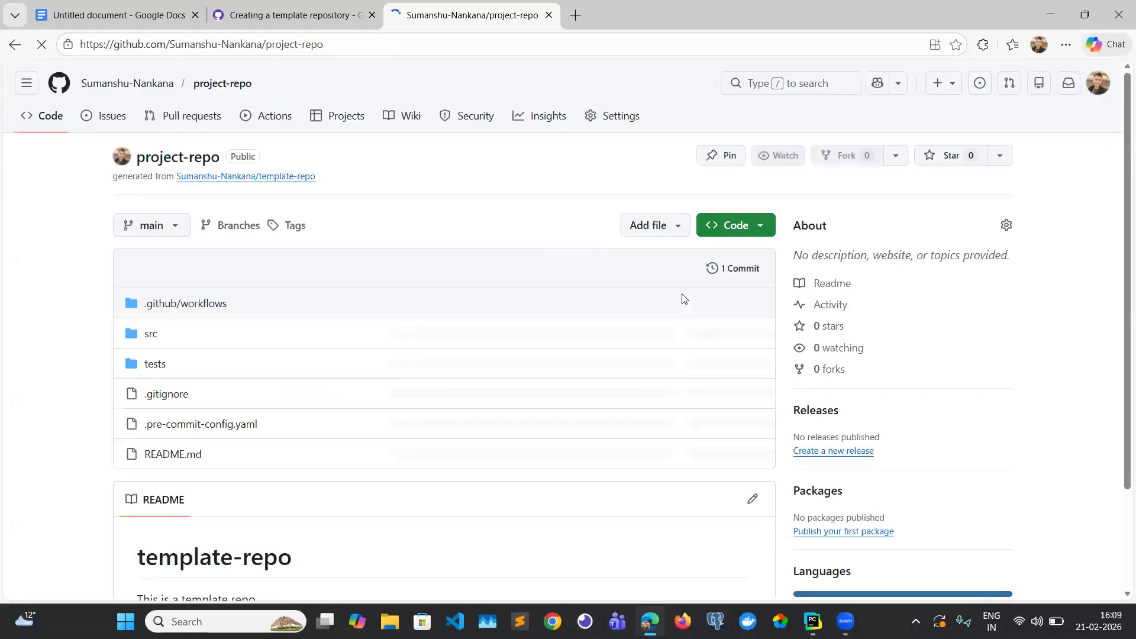
Review project-repo's main page: the generated-from note, visibility, copied files and folders, and branch list.
drag(107, 178, 332, 186)
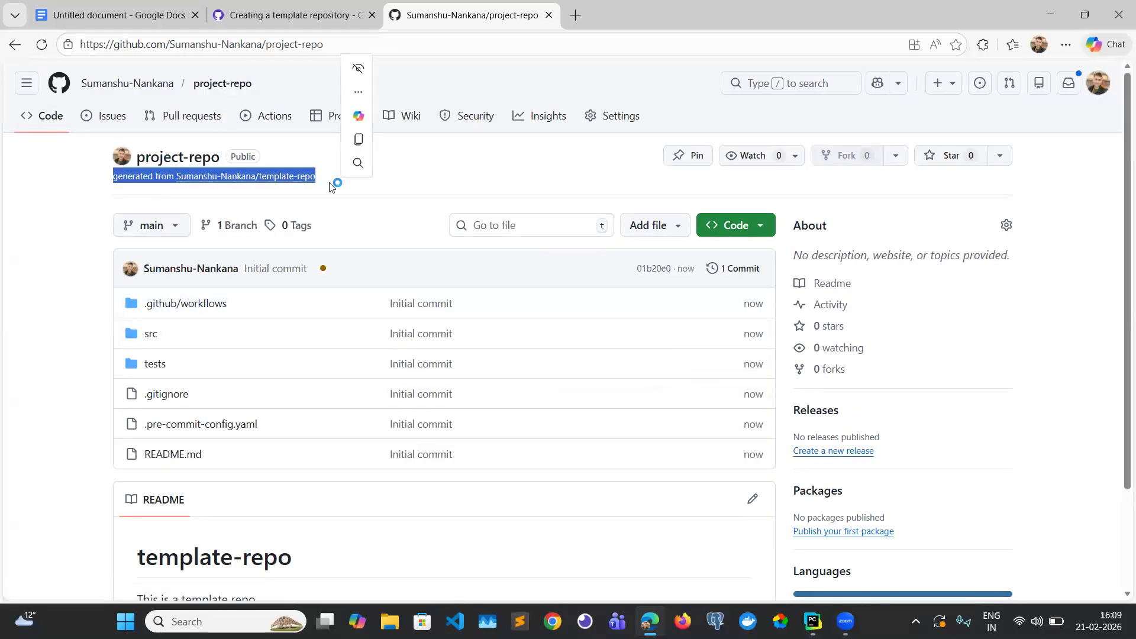
click(474, 199)
double_click(240, 156)
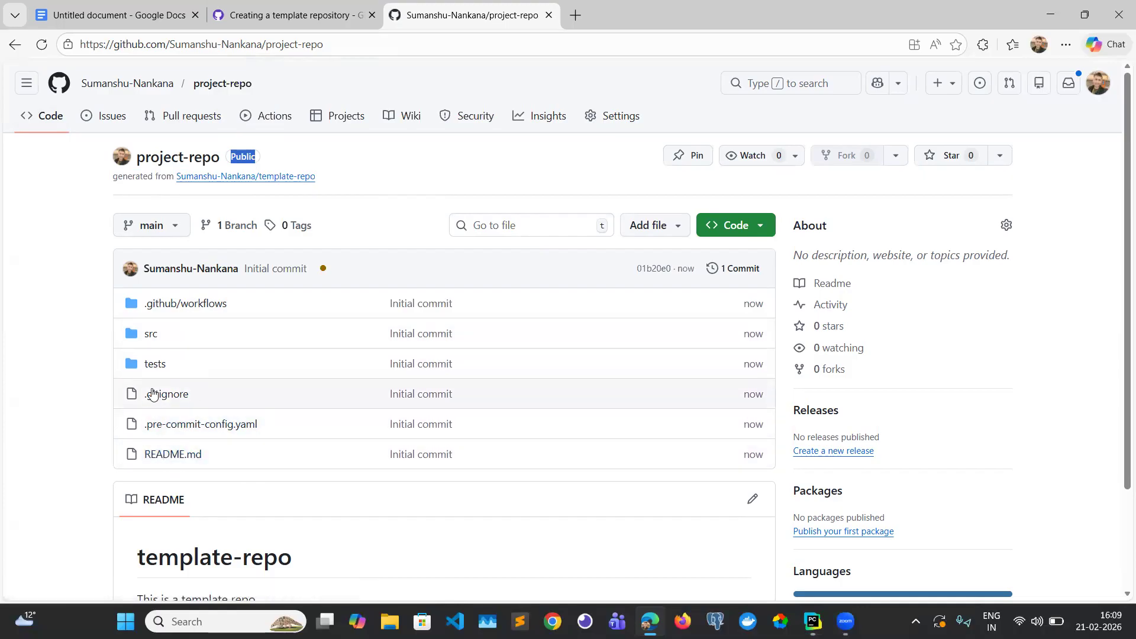
click(165, 452)
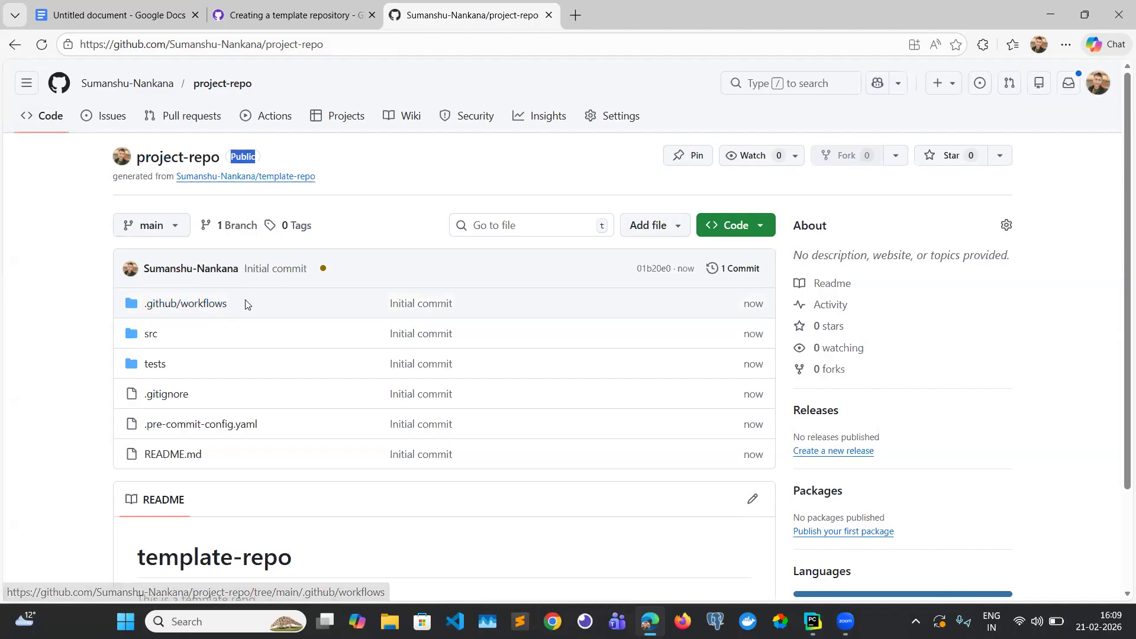
click(161, 233)
click(160, 233)
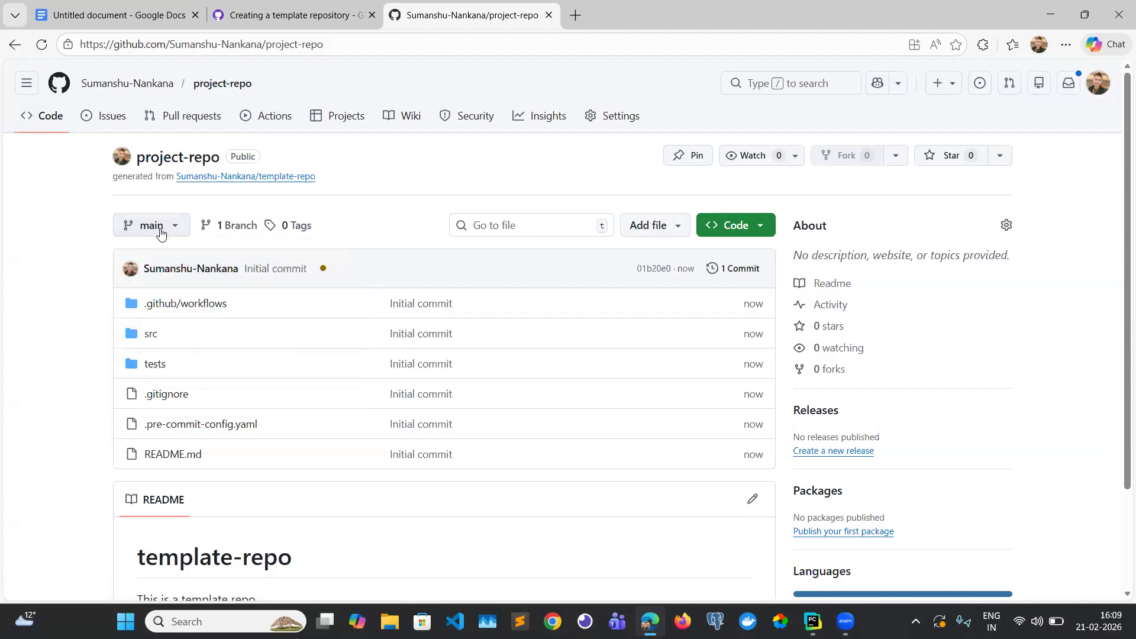
Check project-repo's main commit history, pull requests and issues.
click(746, 275)
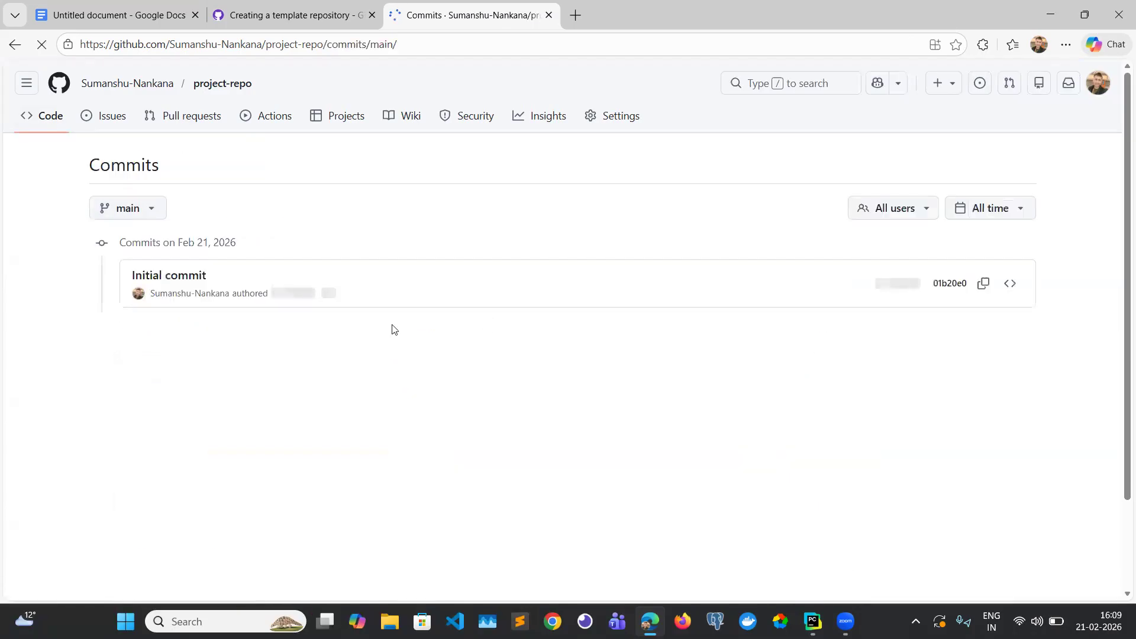
click(185, 122)
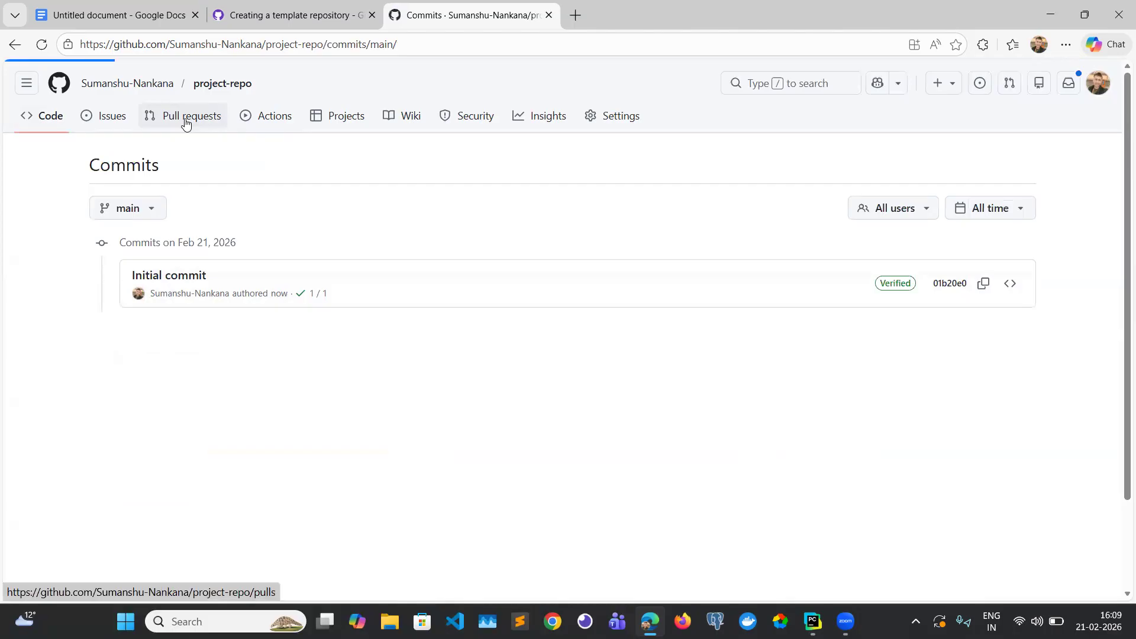
click(112, 124)
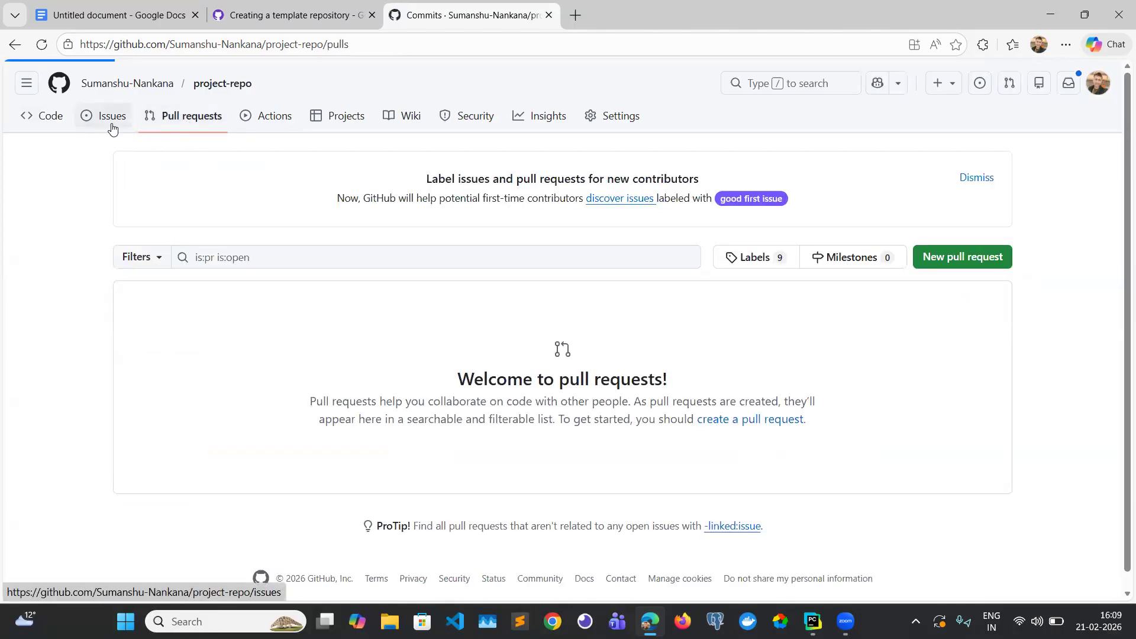
Switch to the Google Docs notes and review the points on commits, issues and PRs not being copied.
click(161, 3)
scroll(659, 485, down, 7)
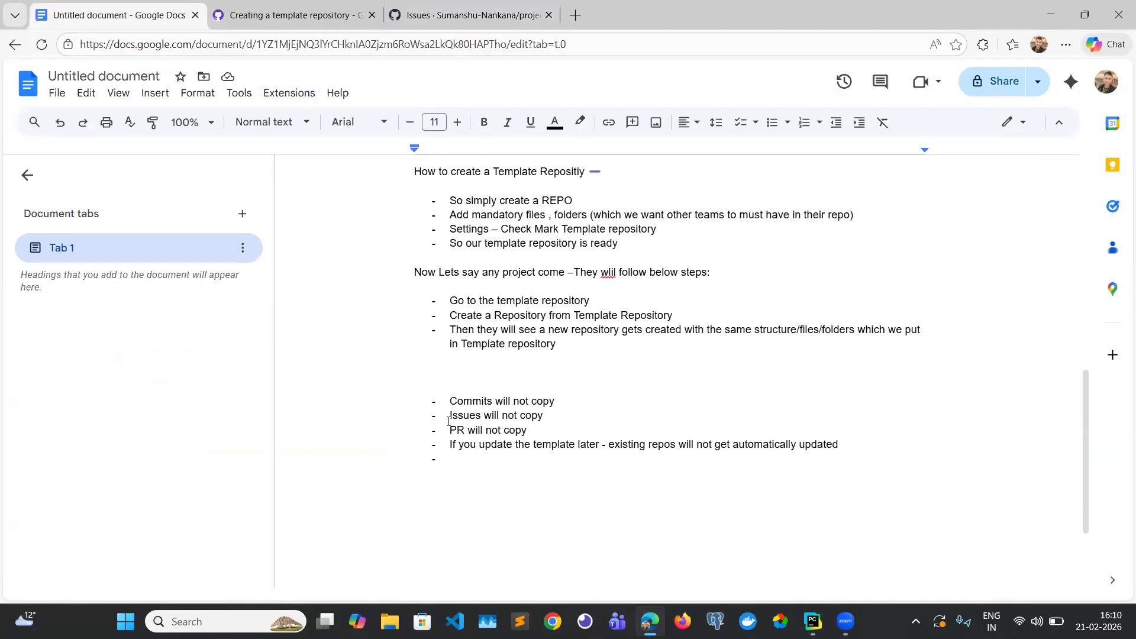
drag(445, 418, 547, 417)
drag(455, 427, 529, 426)
click(505, 459)
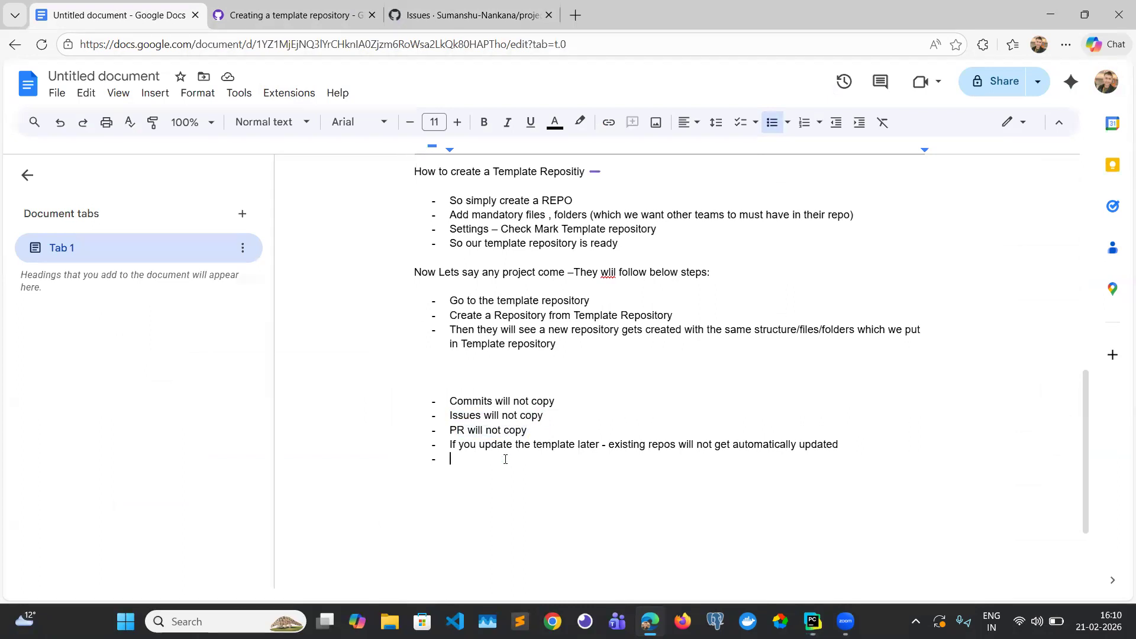
Return to GitHub and look over project-repo's source template note, file list and README.
click(470, 15)
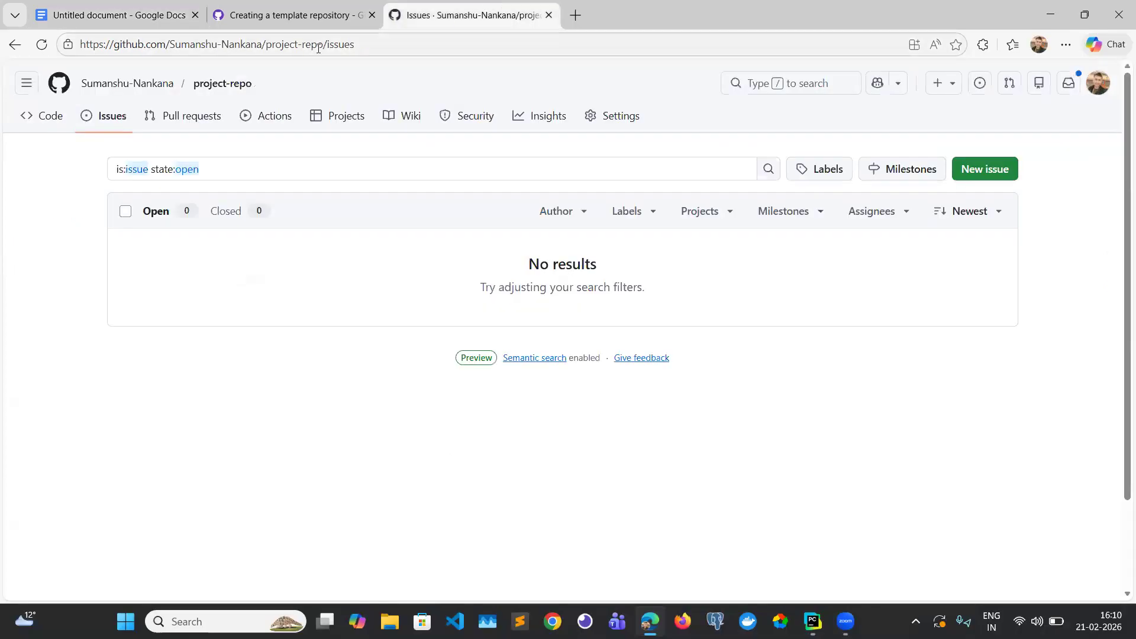
click(52, 130)
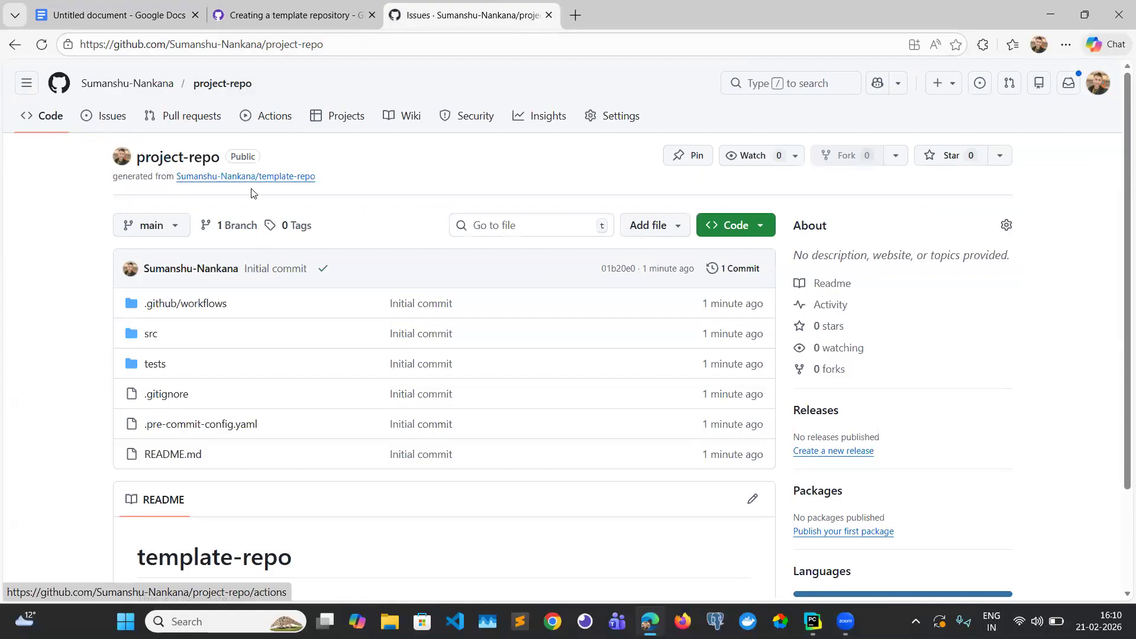
mouse_move(272, 179)
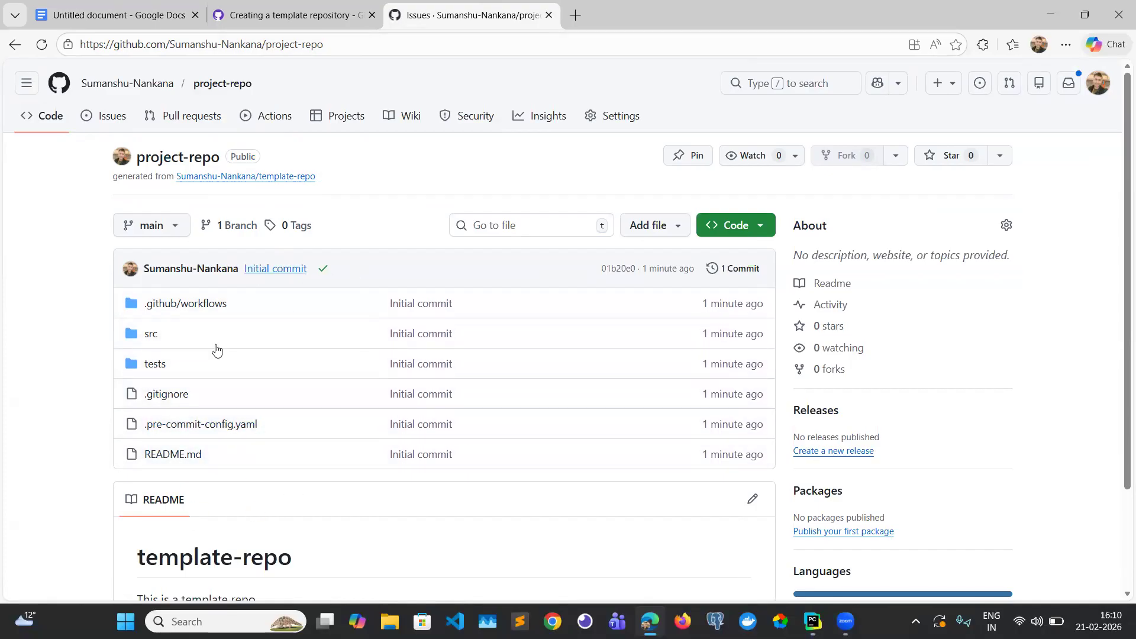
scroll(237, 359, down, 1)
scroll(243, 356, down, 1)
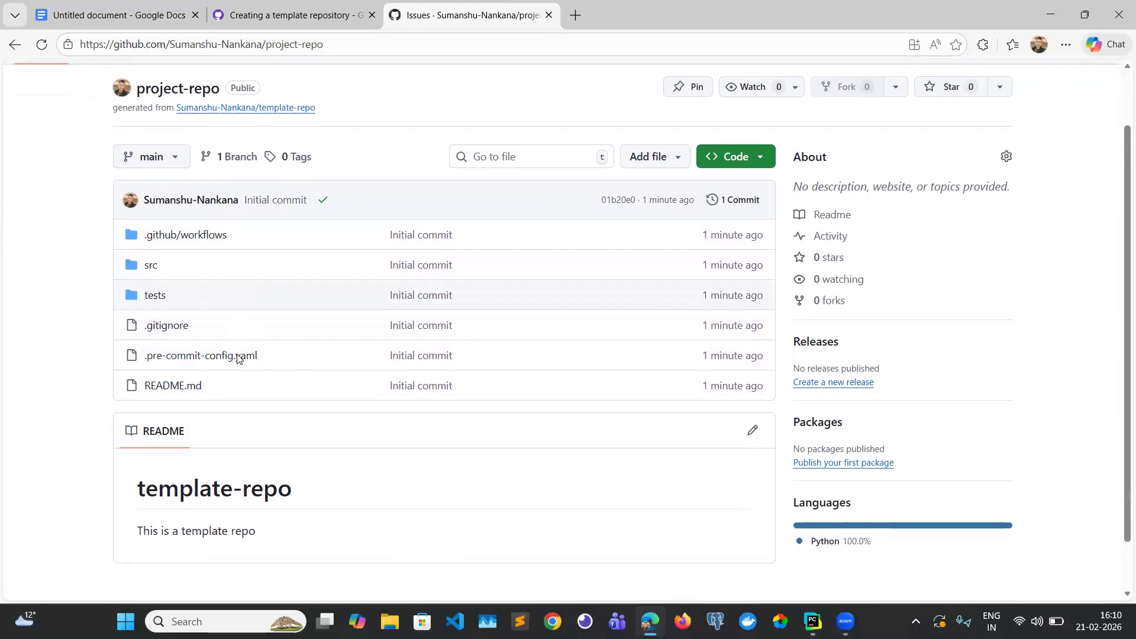
scroll(243, 357, up, 2)
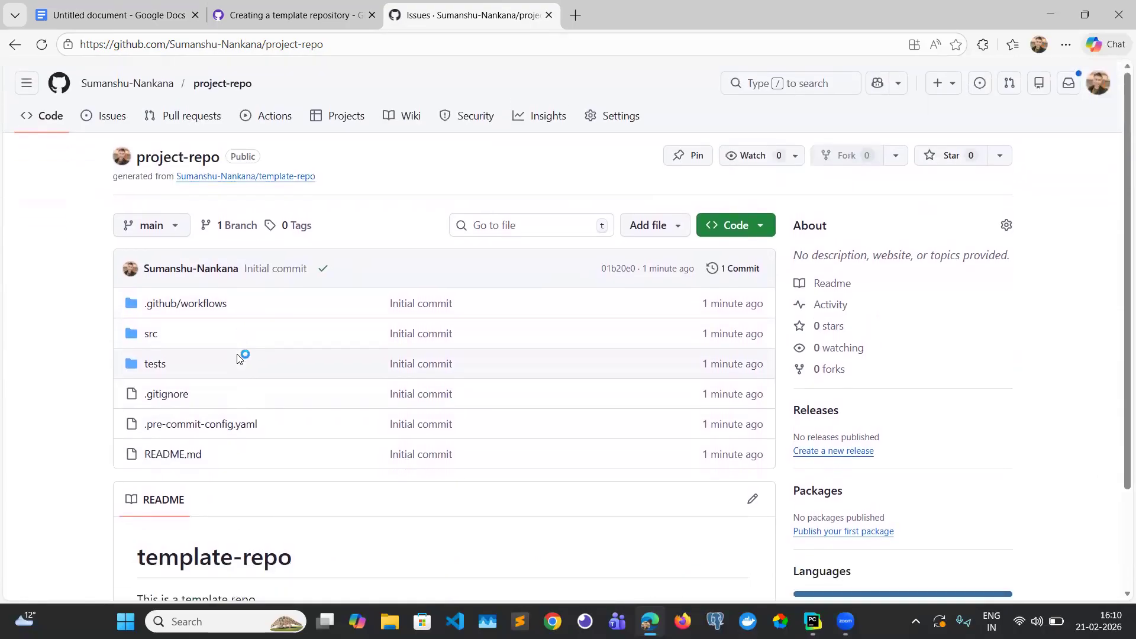
Switch to GitHub Docs and read the "Creating a template repository" article, including its setup steps.
click(265, 6)
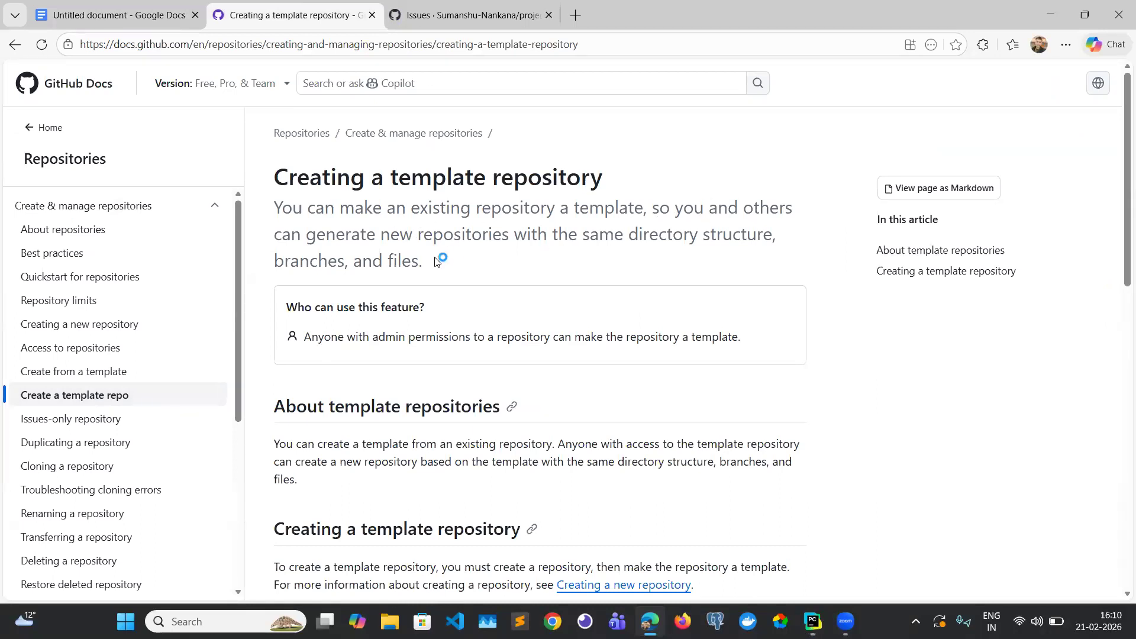
drag(380, 241, 619, 260)
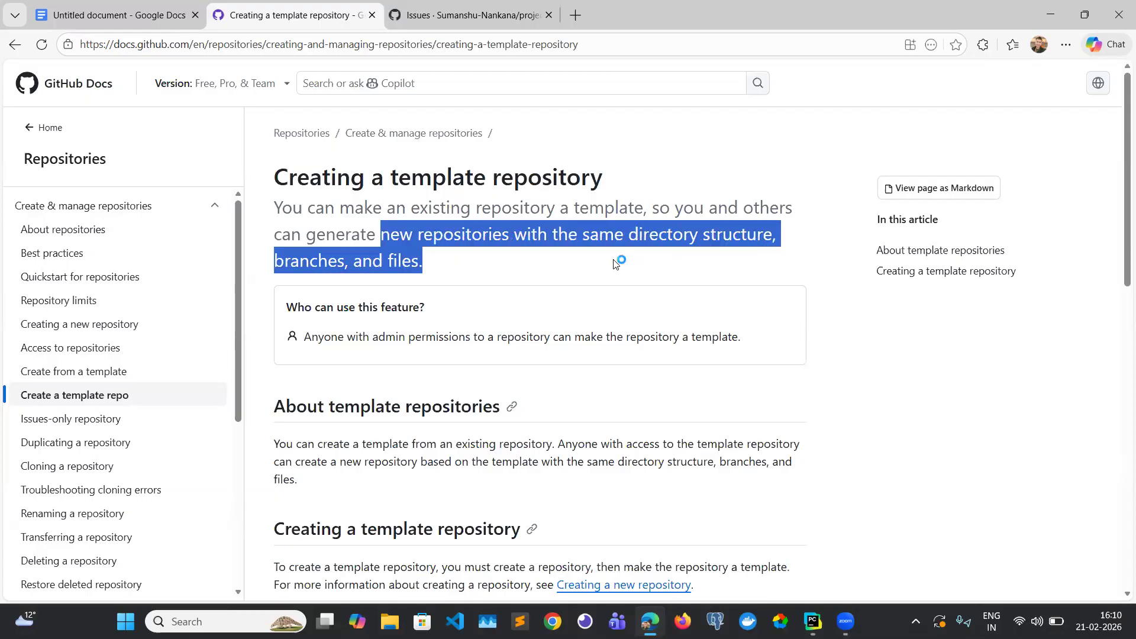
click(550, 265)
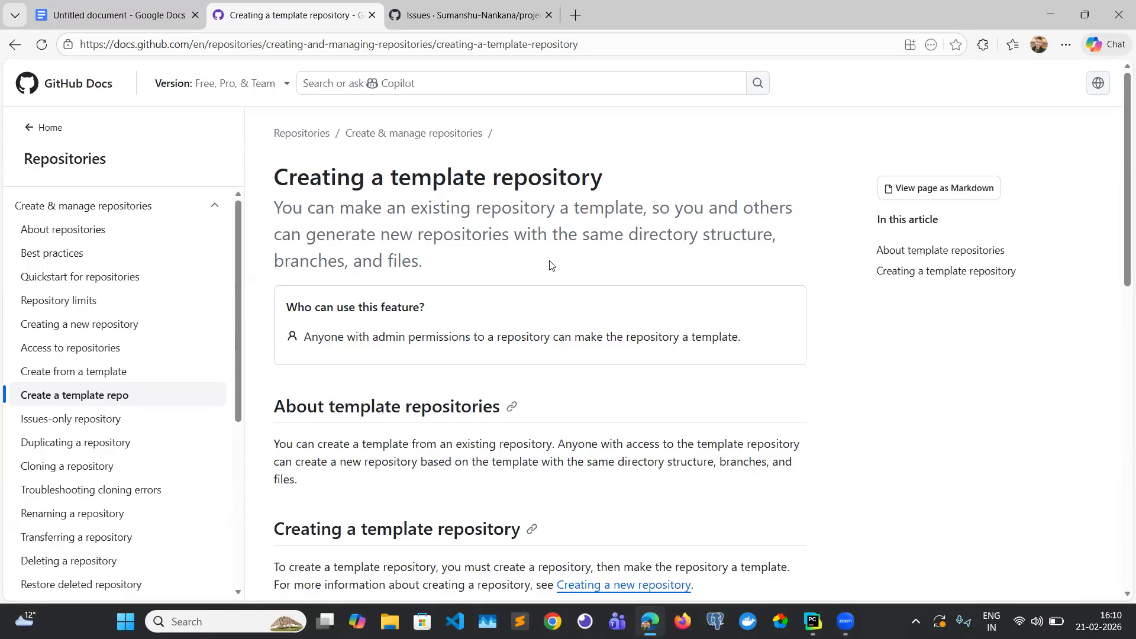
scroll(550, 265, down, 3)
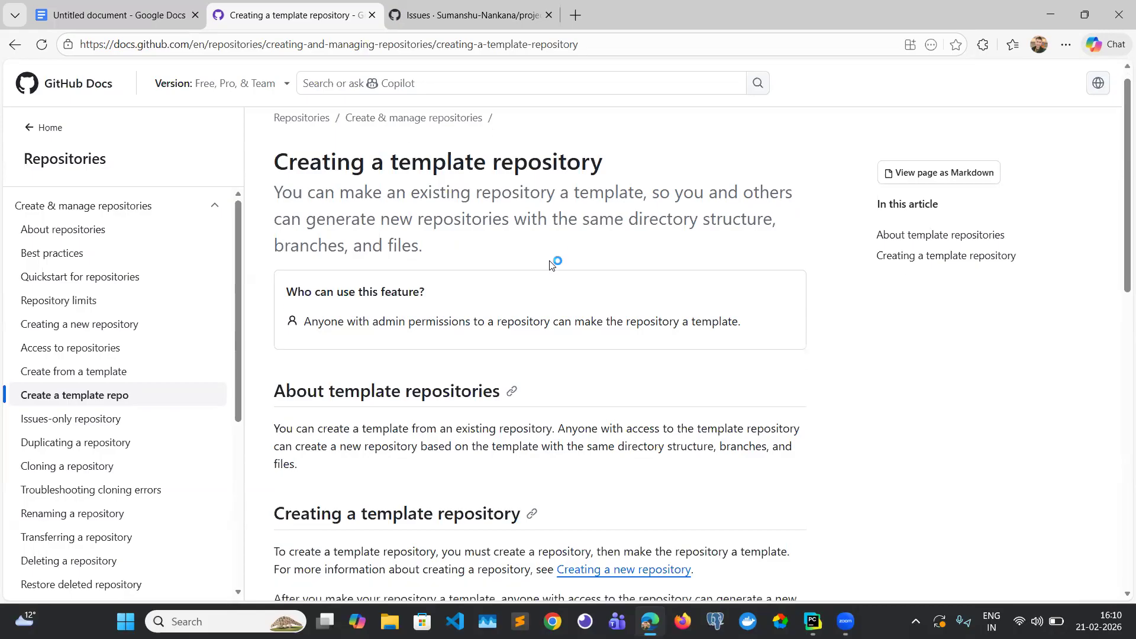
scroll(332, 303, down, 8)
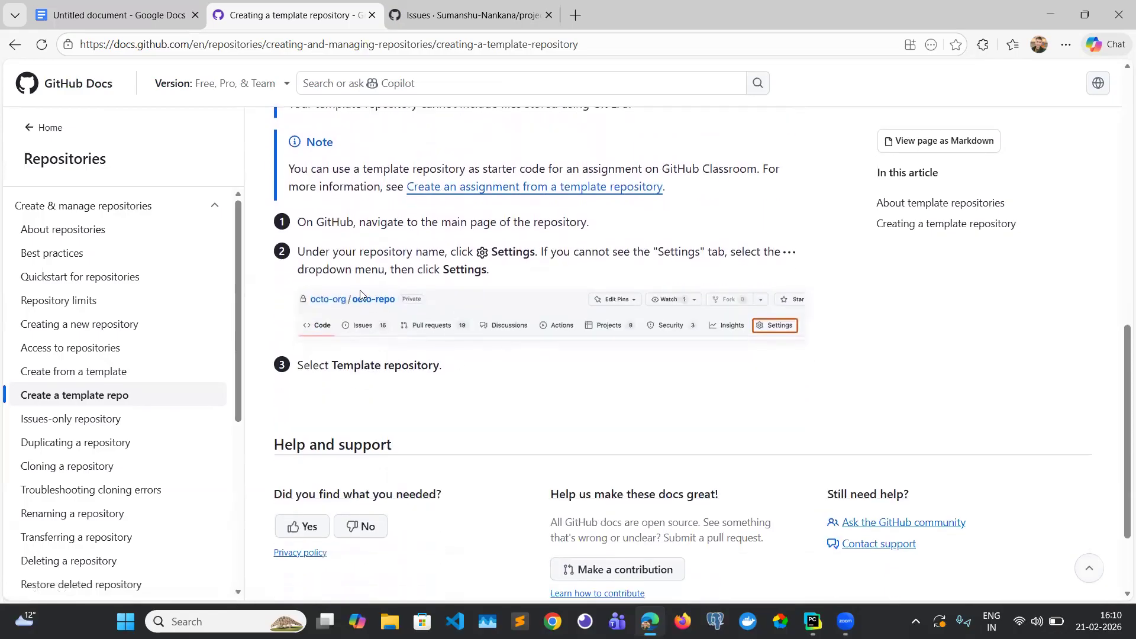
drag(386, 224, 585, 223)
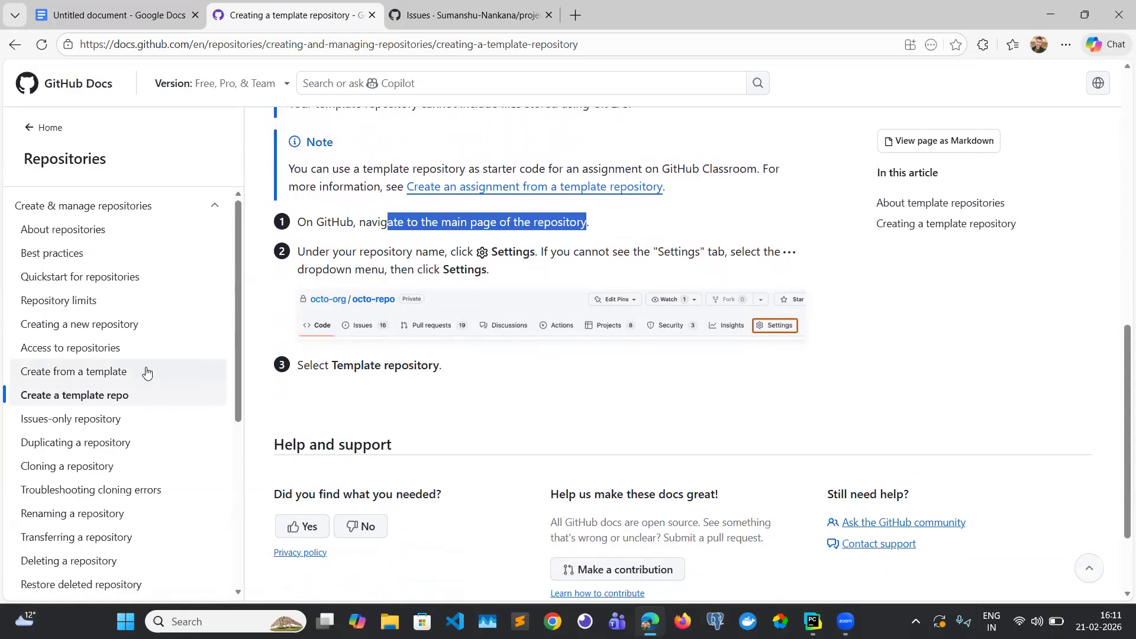
Open the "Creating a repository from a template" article and read its procedure and the differences from forking.
click(100, 371)
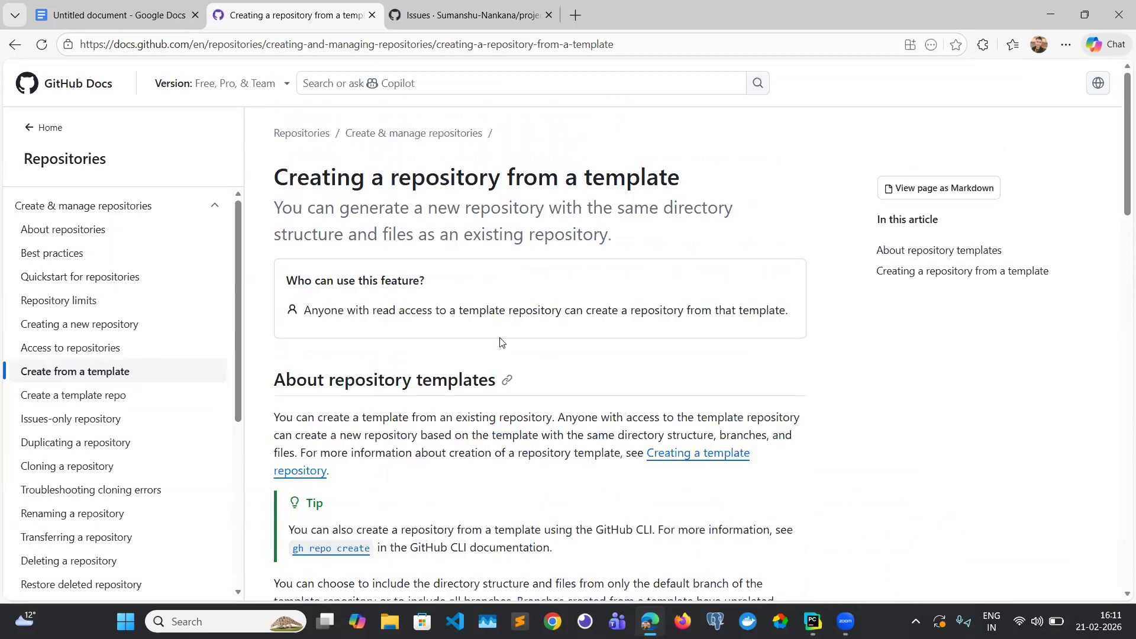
scroll(559, 287, down, 3)
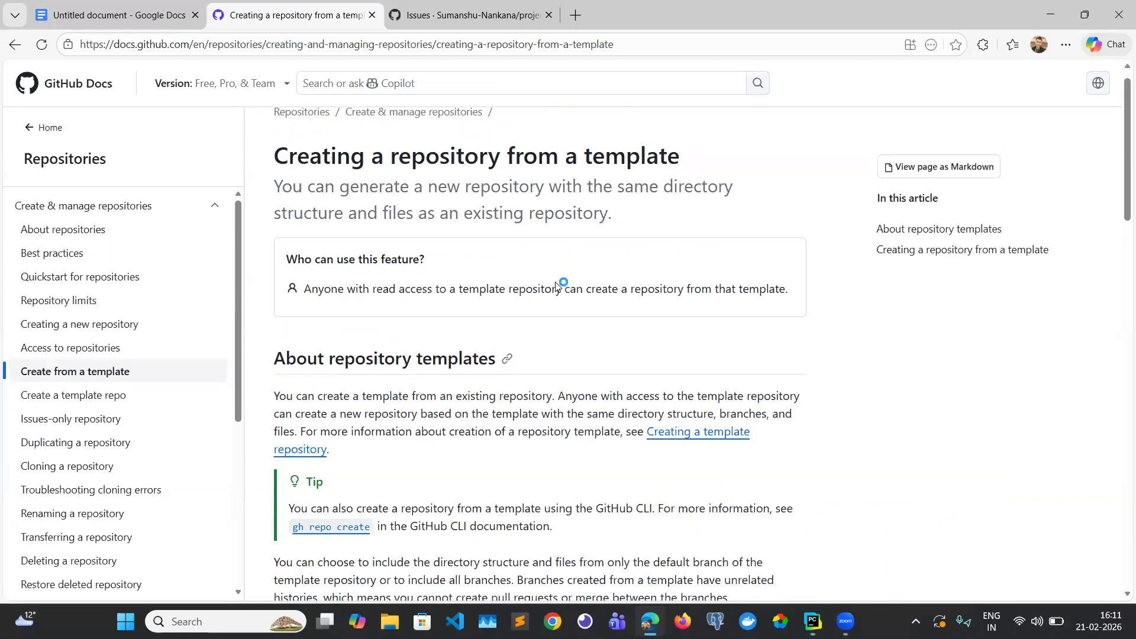
scroll(556, 287, down, 6)
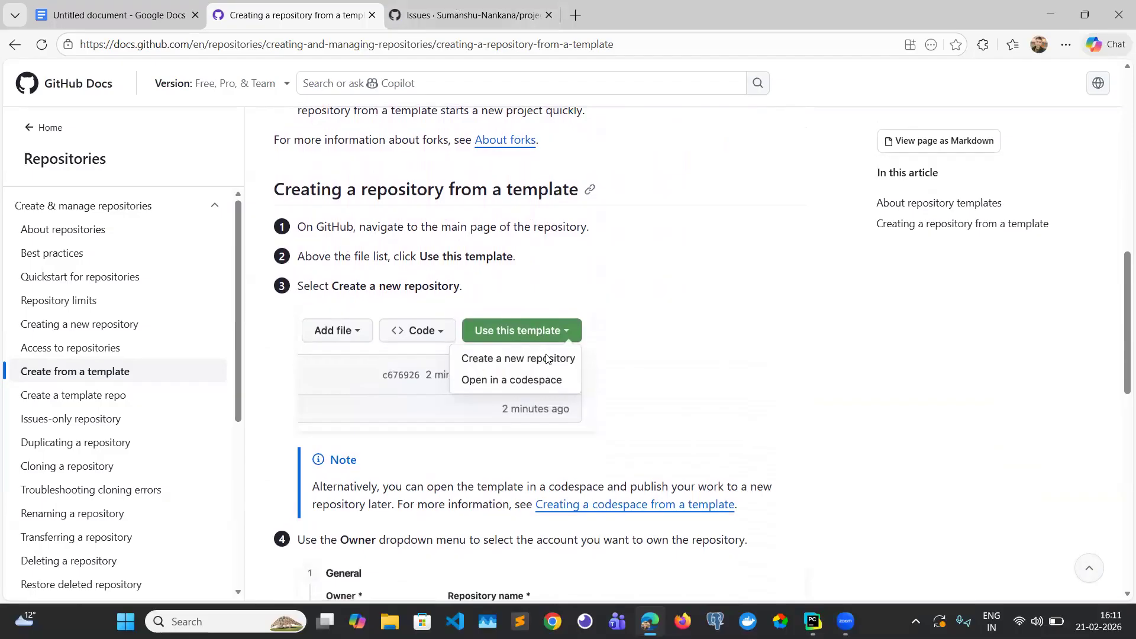
scroll(533, 343, down, 10)
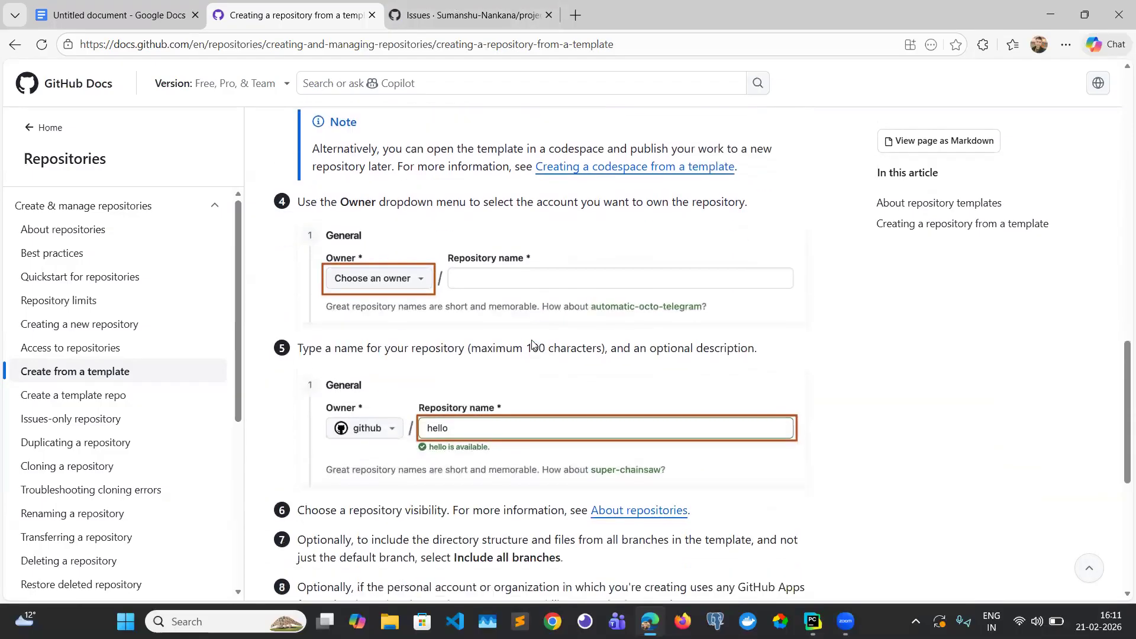
scroll(532, 343, up, 15)
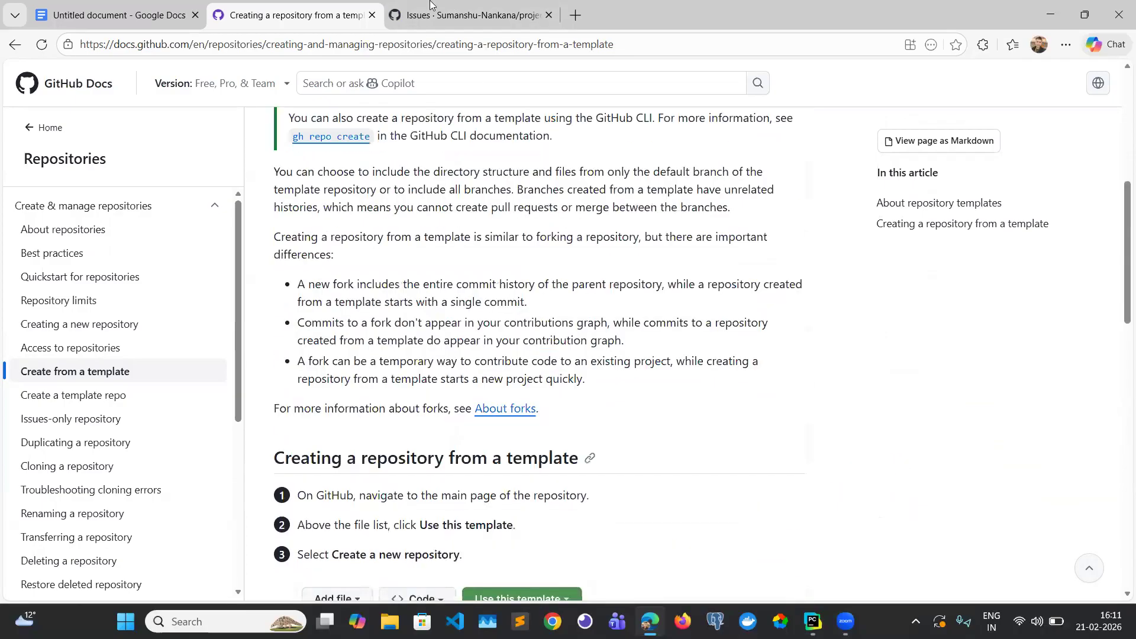
Return to GitHub and open the form for creating a new repository from template-repo.
key(ctrl+Tab)
click(127, 83)
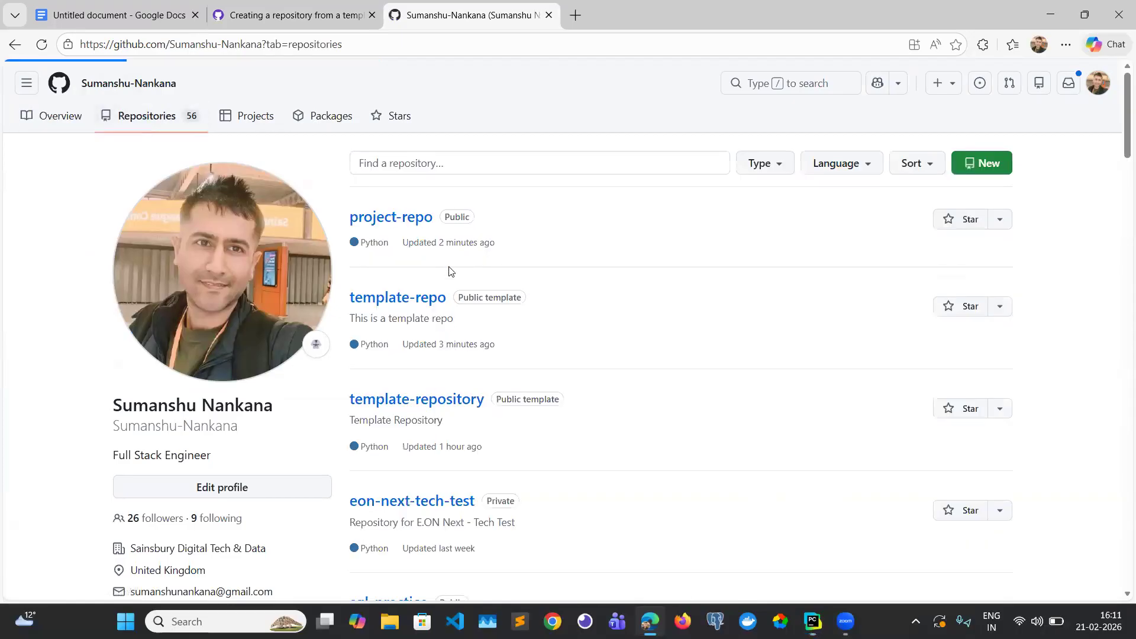
click(420, 308)
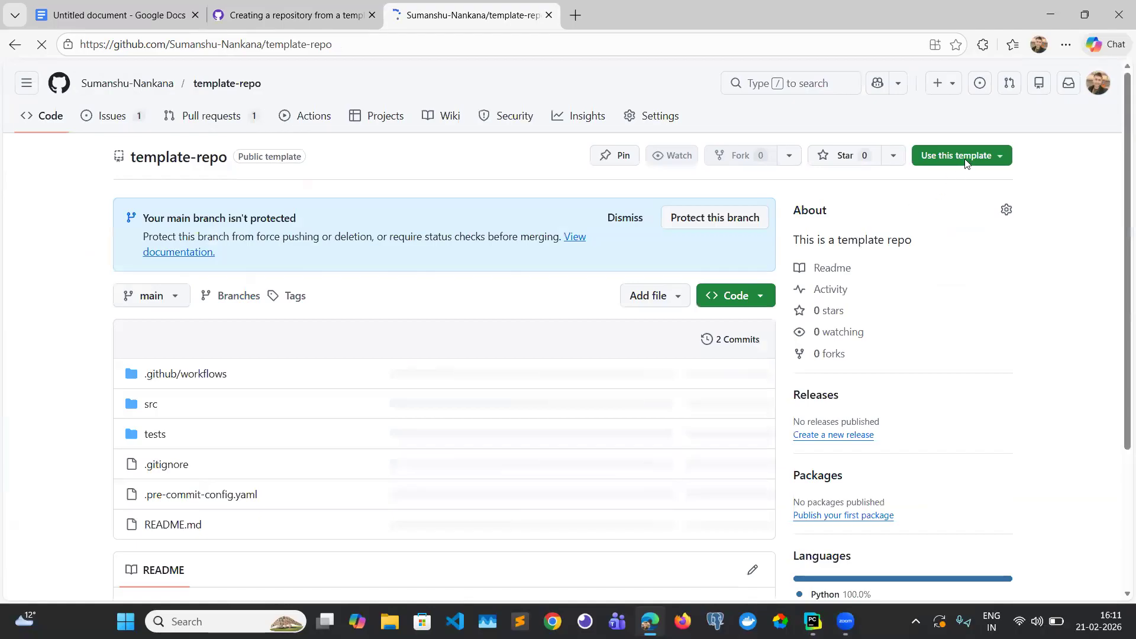
click(956, 157)
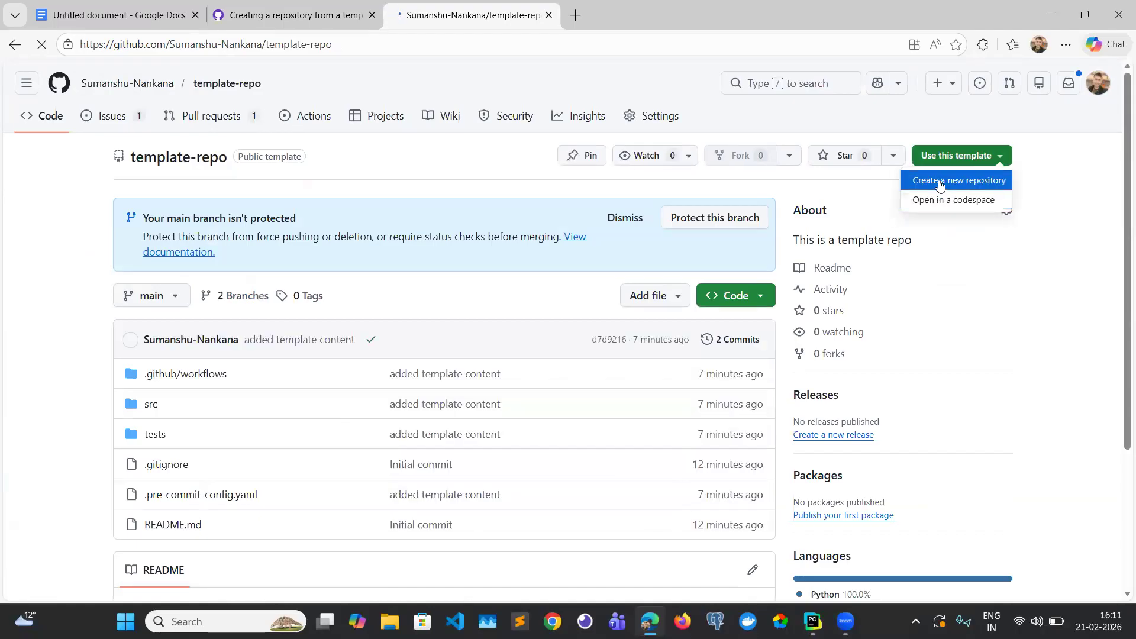
click(940, 184)
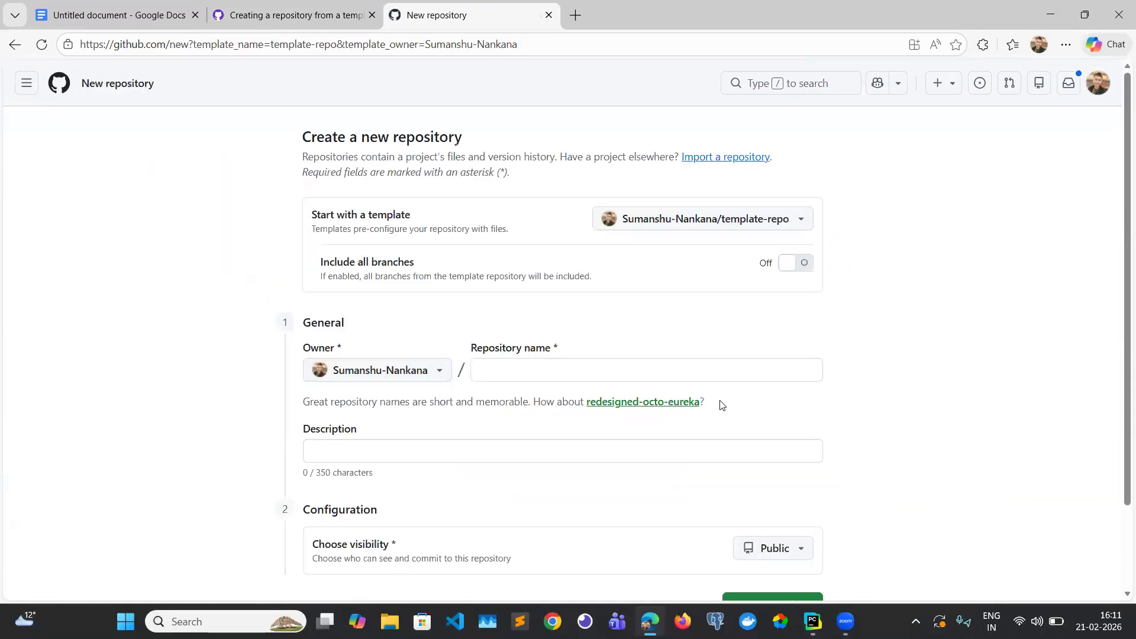
Review the template form's "Include all branches" option, then leave the form without creating a repository.
scroll(722, 405, down, 1)
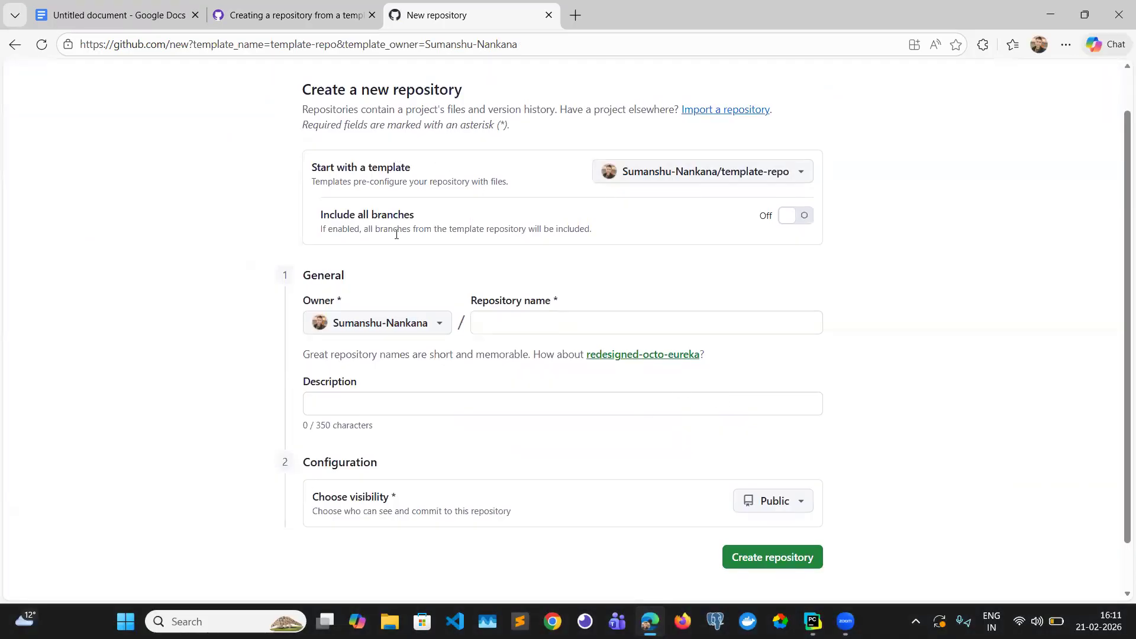
drag(317, 220, 417, 218)
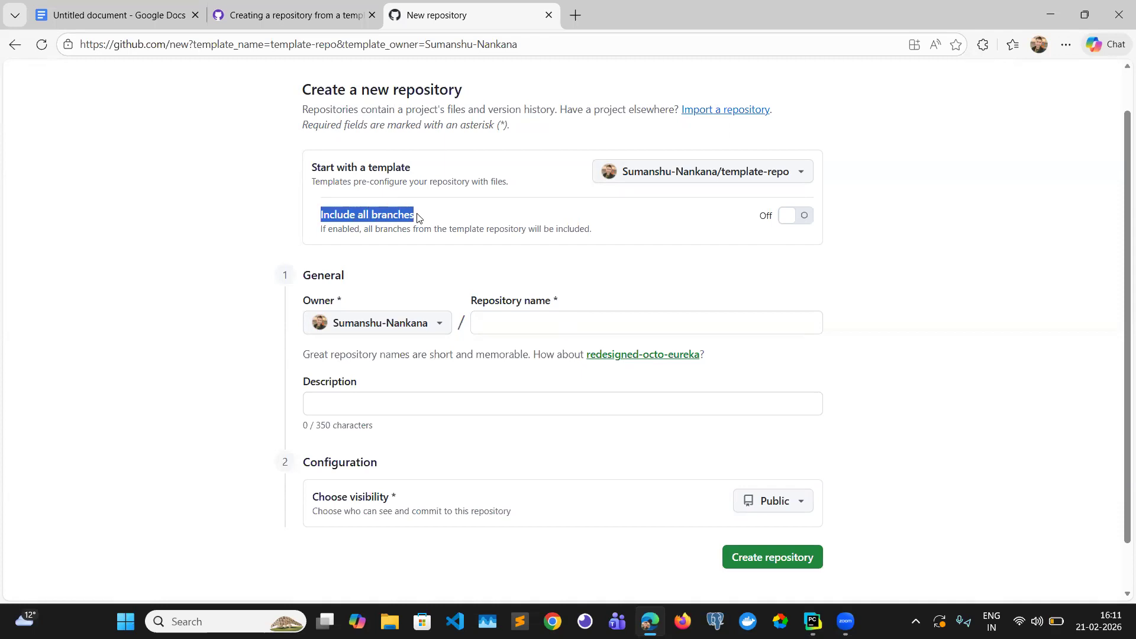
click(256, 239)
scroll(235, 238, up, 1)
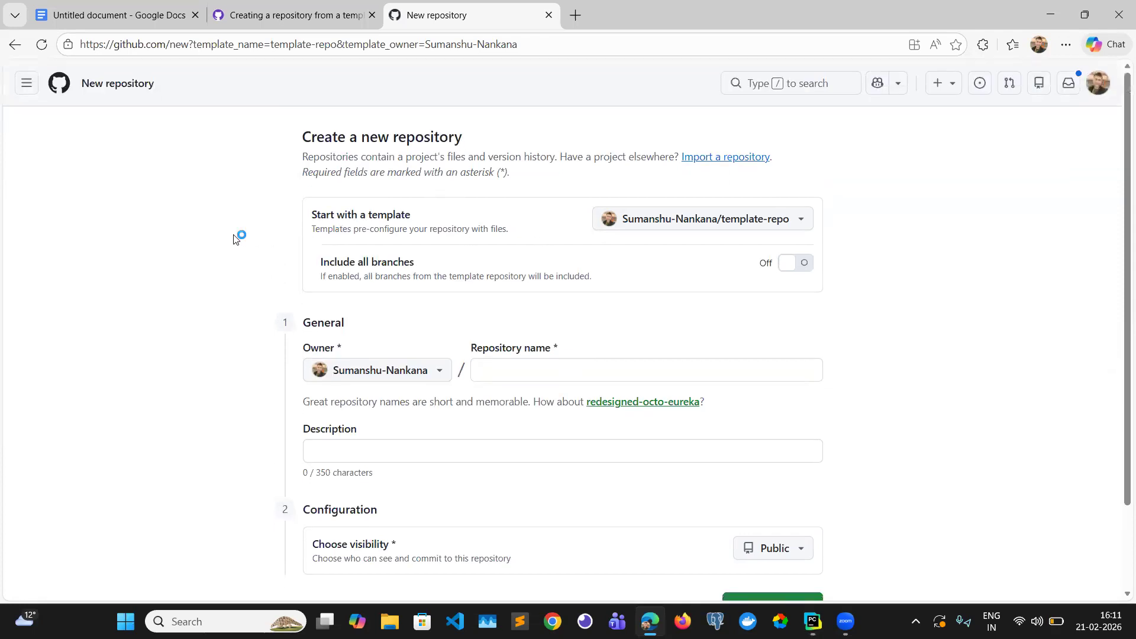
click(15, 45)
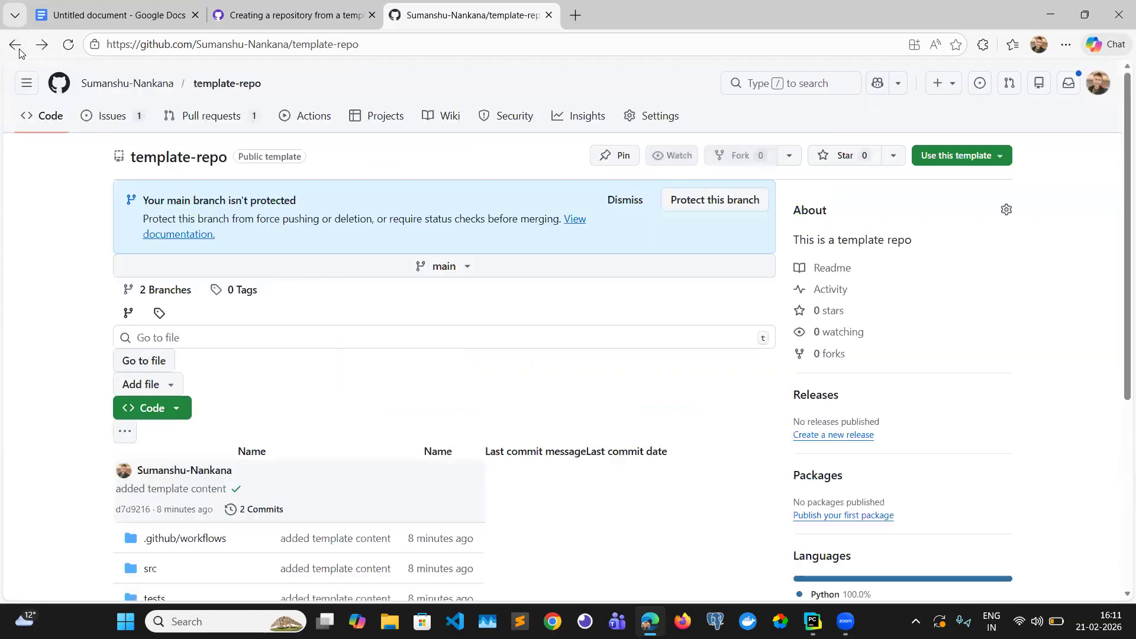
Open a blank new repository form from the account's repository list and inspect the templates offered under "Start with a template".
click(140, 87)
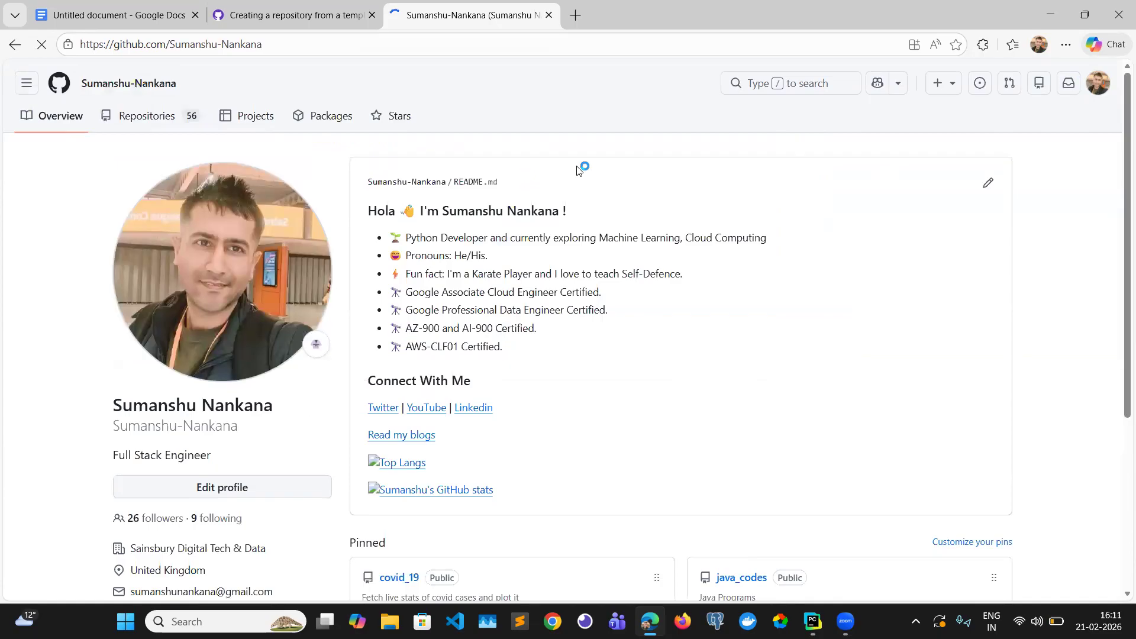
click(152, 116)
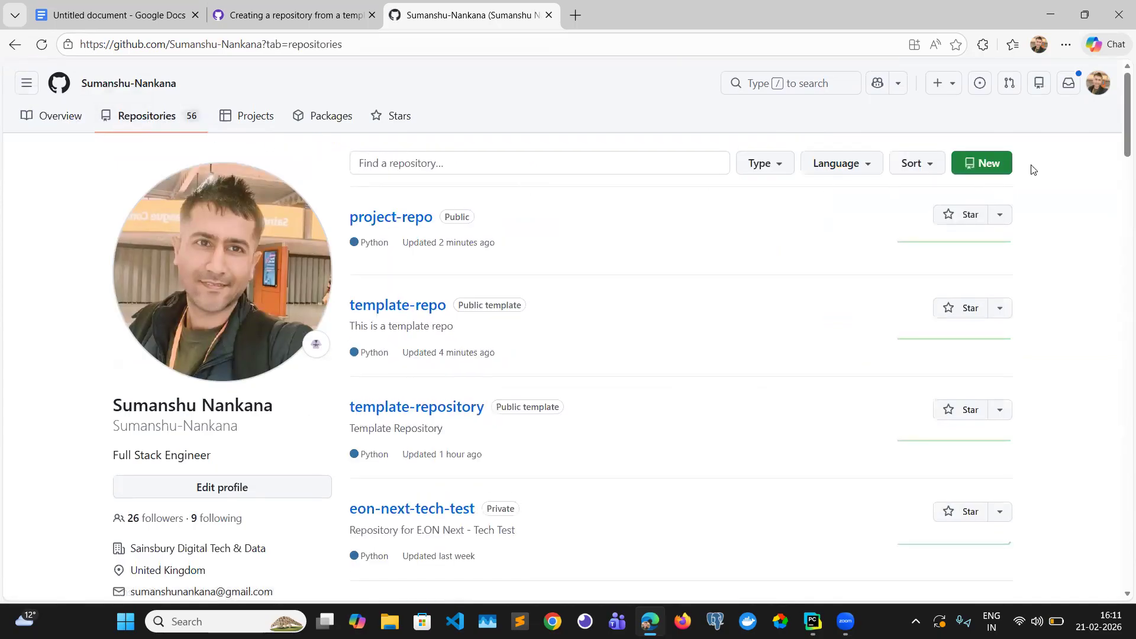
click(988, 164)
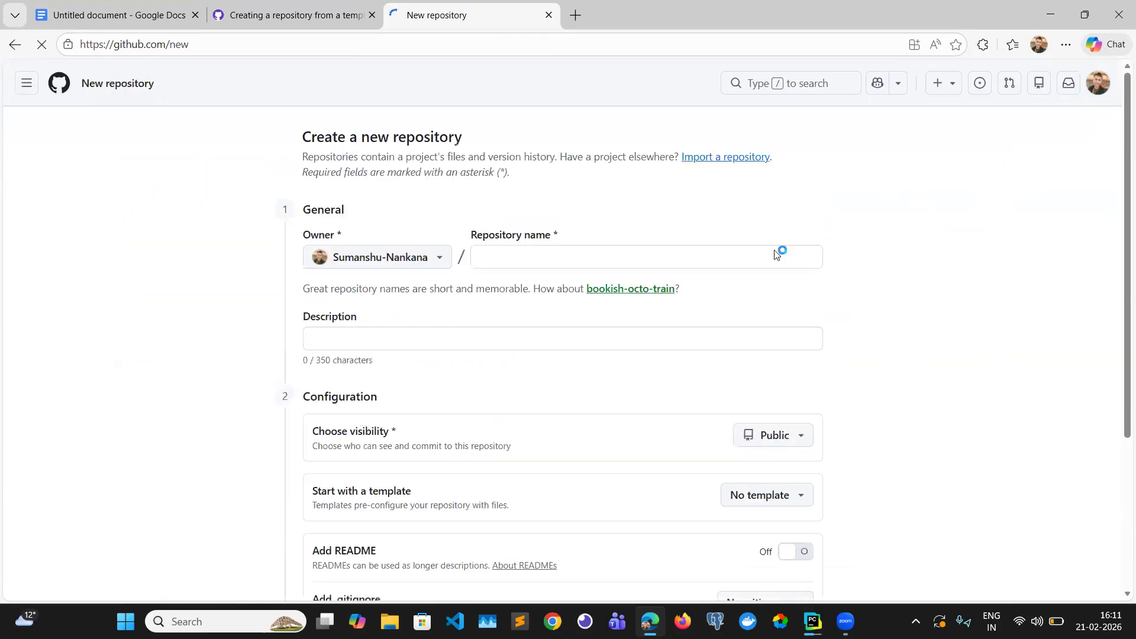
scroll(645, 370, down, 2)
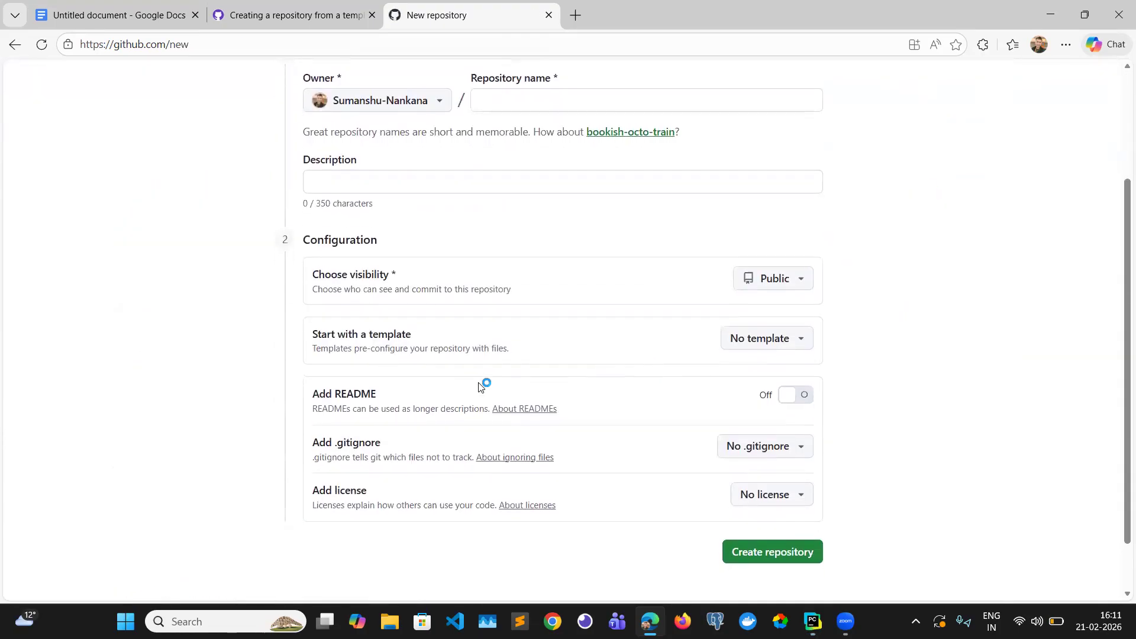
click(777, 337)
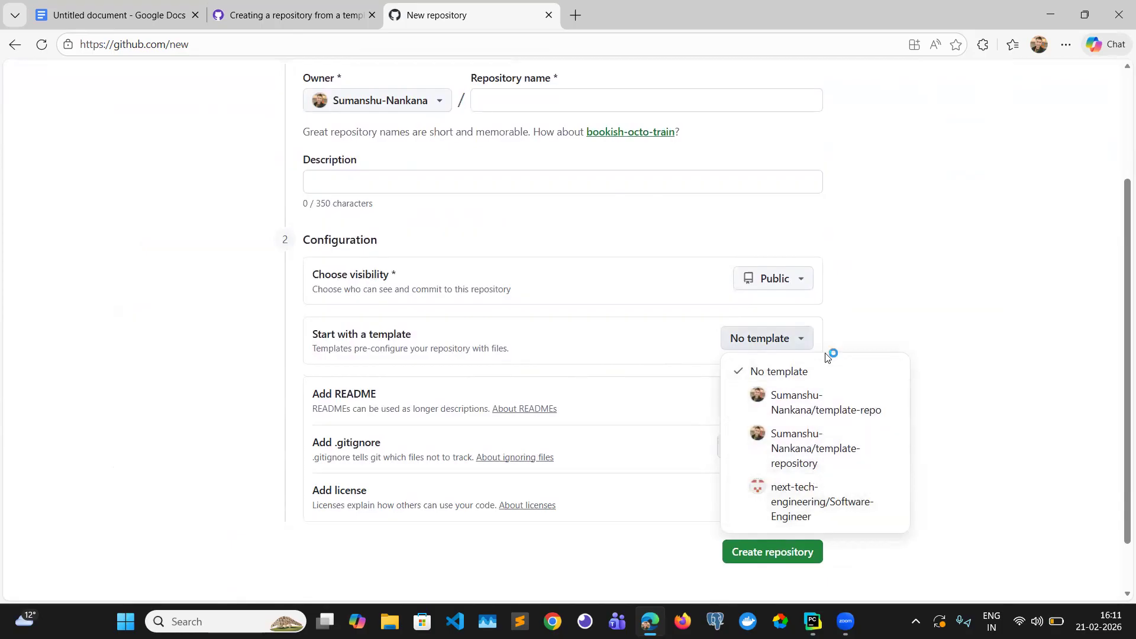
click(947, 218)
scroll(947, 216, up, 3)
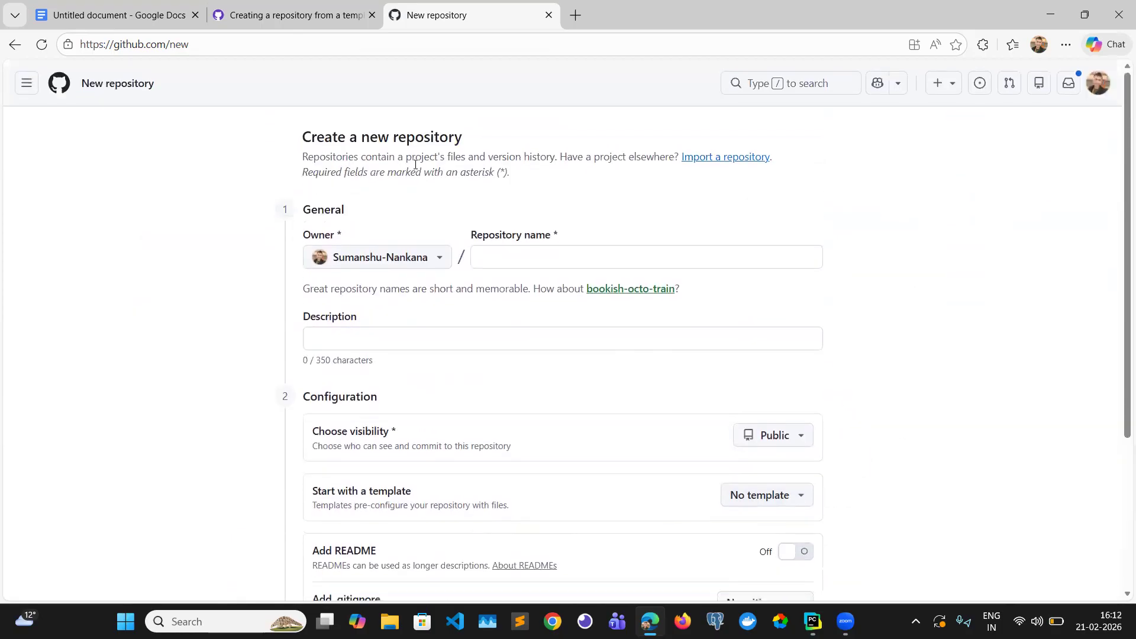
Leave the new repository form for the GitHub dashboard and return to the beginning of the "Creating a repository from a template" article.
click(58, 85)
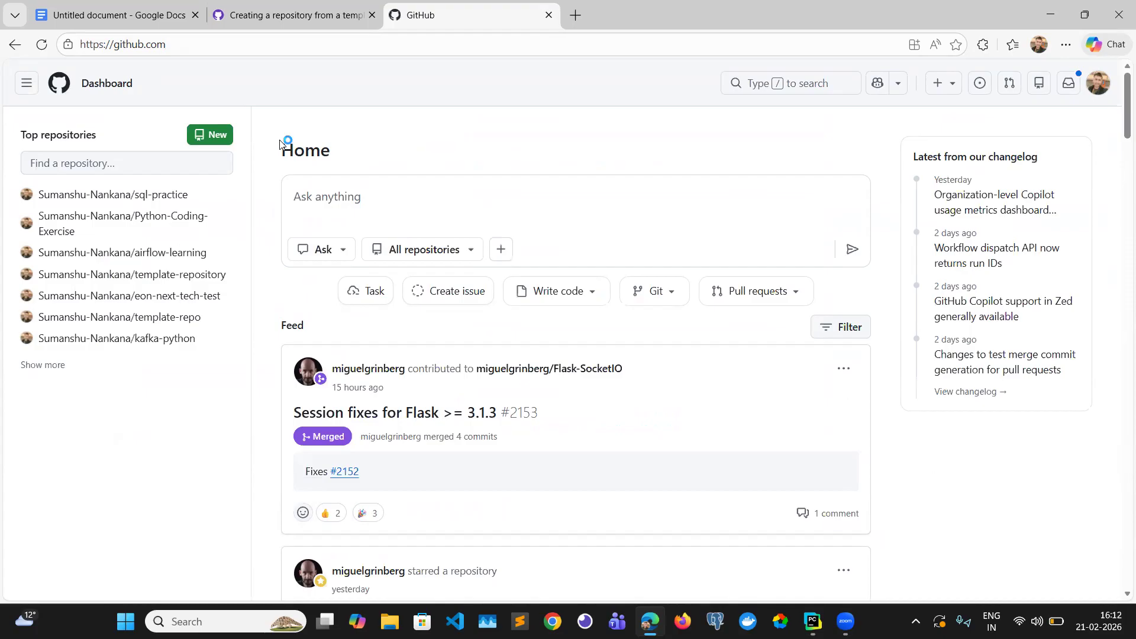
click(258, 4)
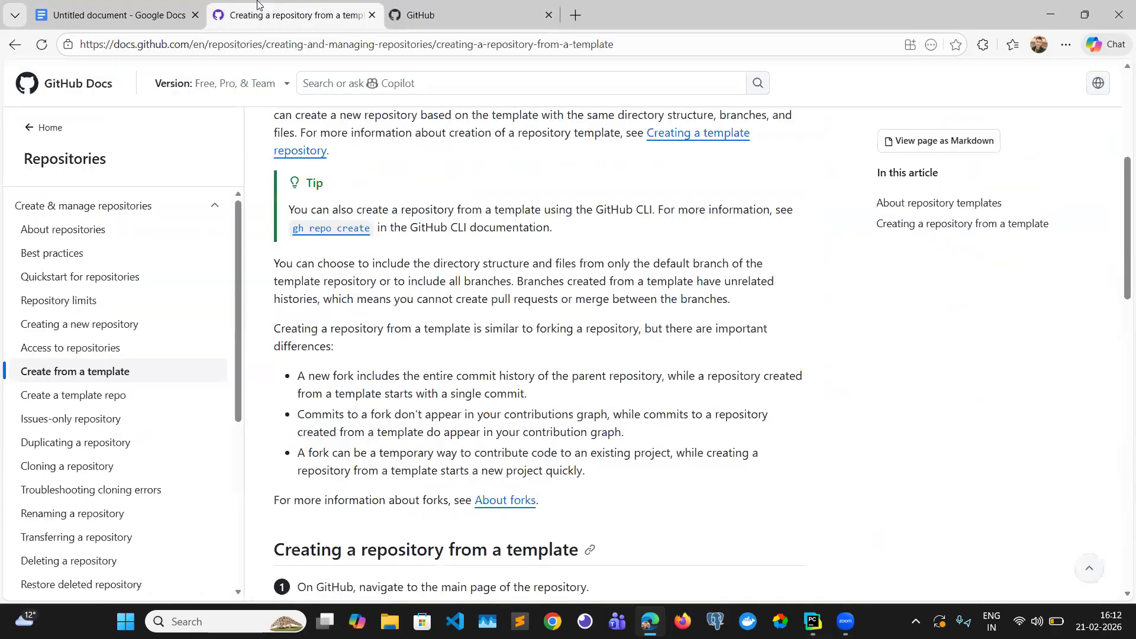
scroll(388, 249, up, 5)
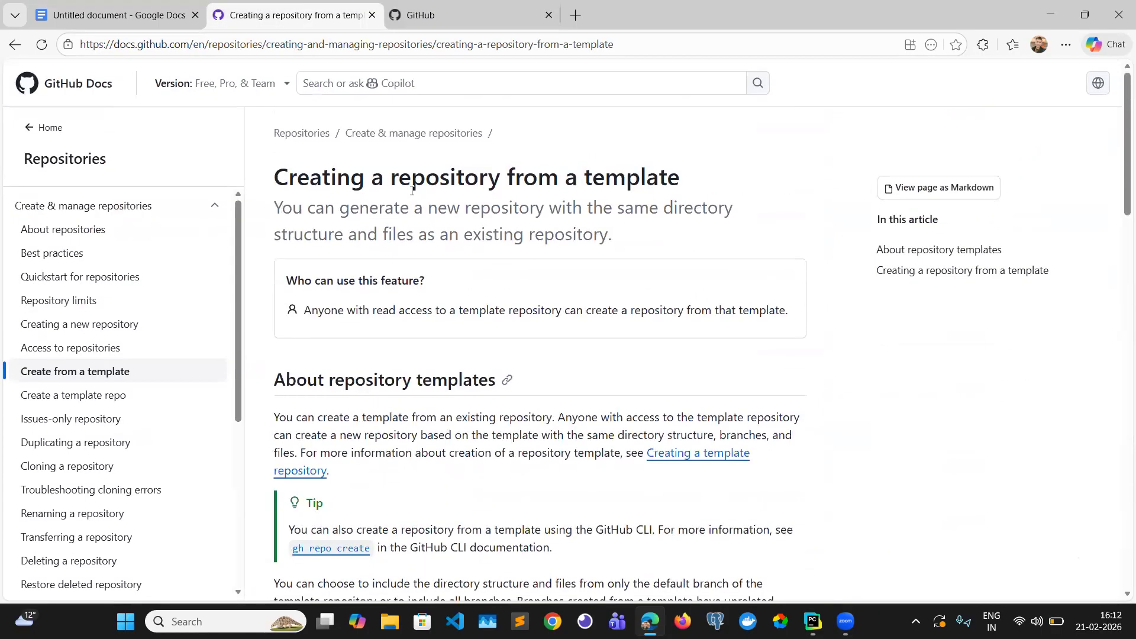